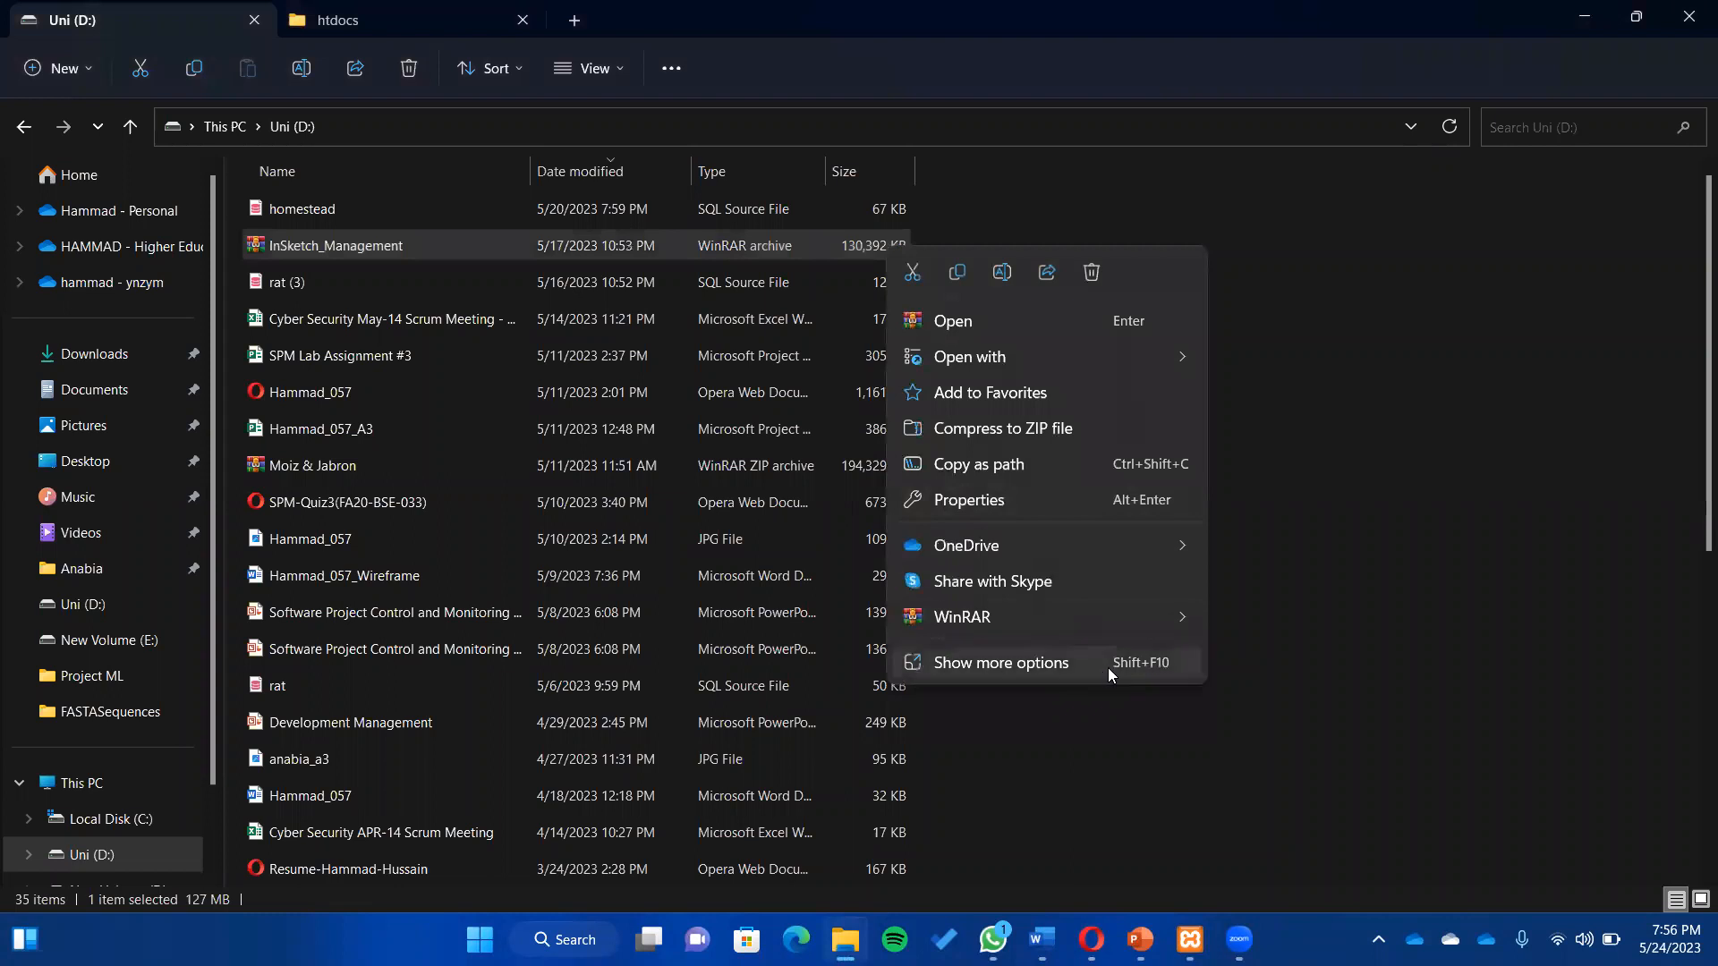
- Extract InSketch_Management.rar with WinRAR into an InSketch_Management folder on drive D:
{"action": "left_click", "coordinate": [1056, 503]}
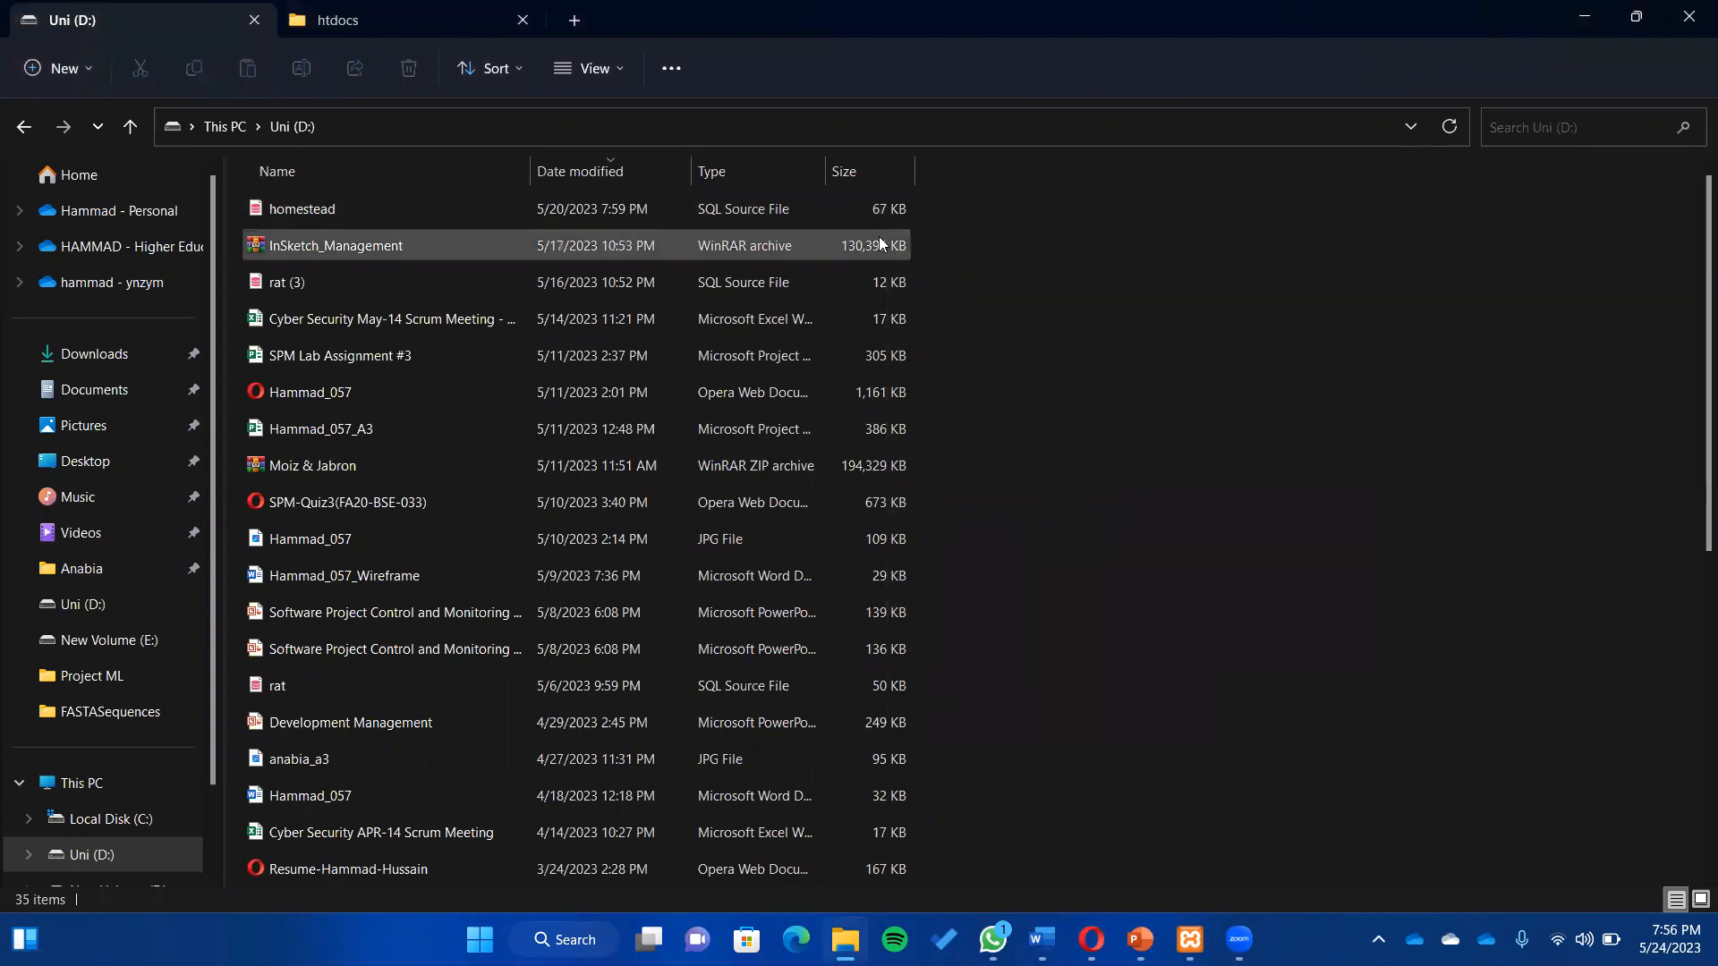
{"action": "left_click", "coordinate": [880, 242]}
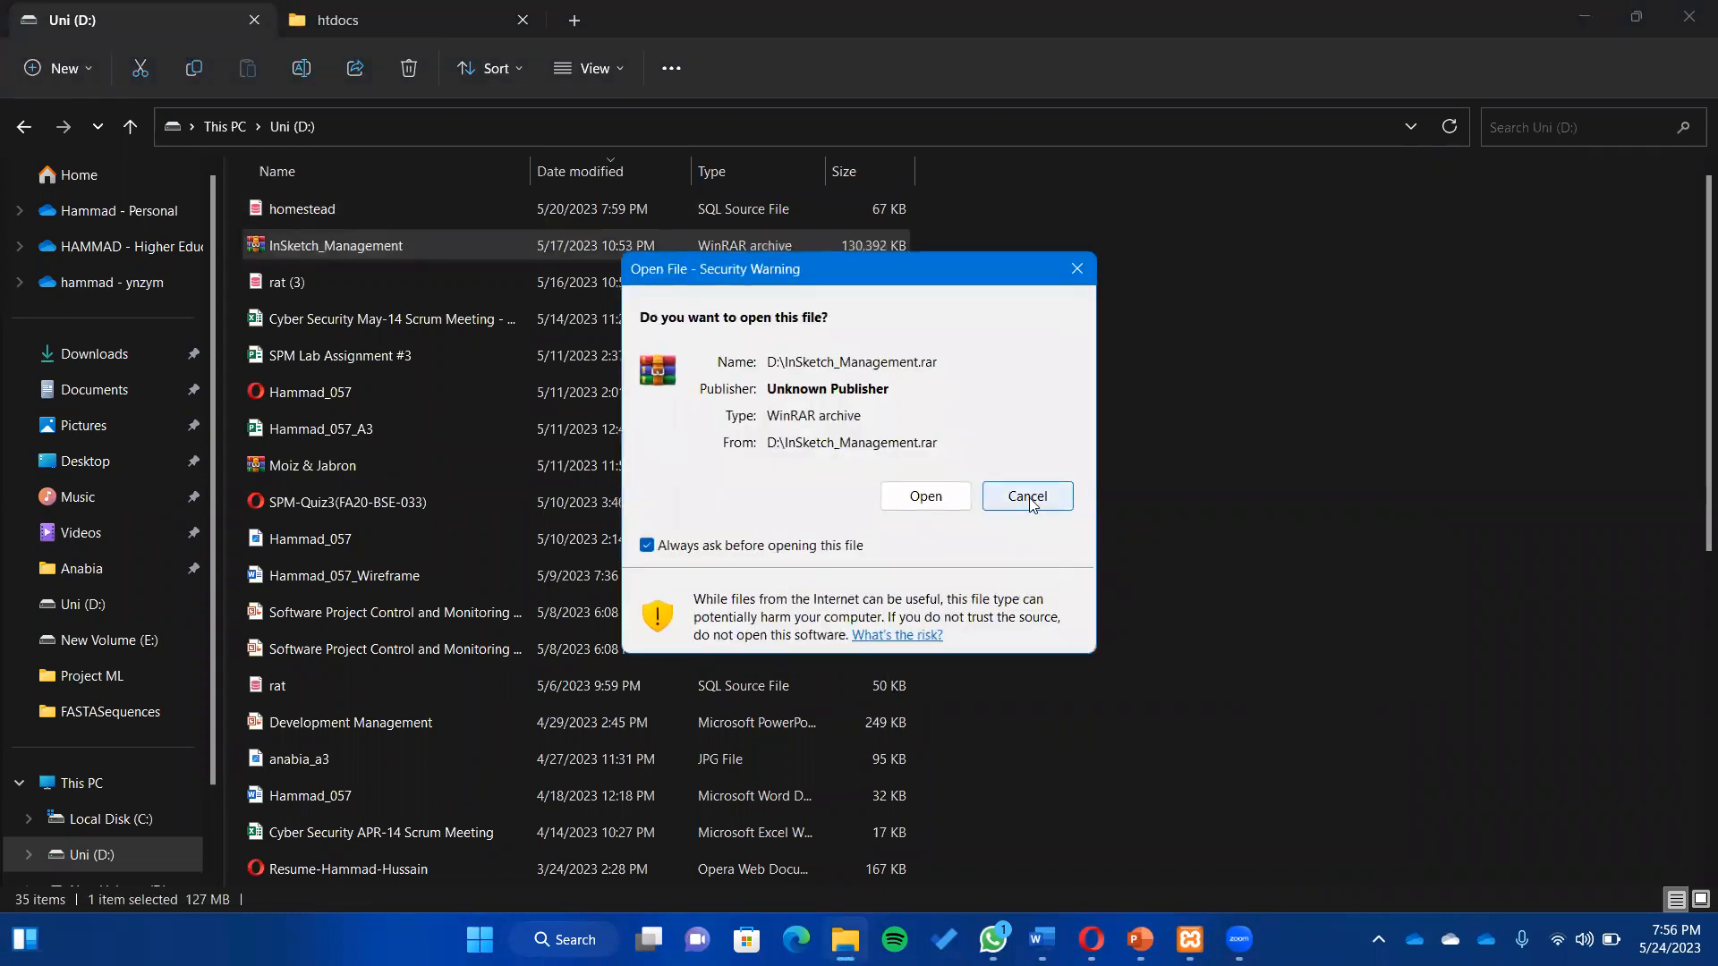
{"action": "left_click", "coordinate": [1025, 498]}
{"action": "right_click", "coordinate": [860, 245]}
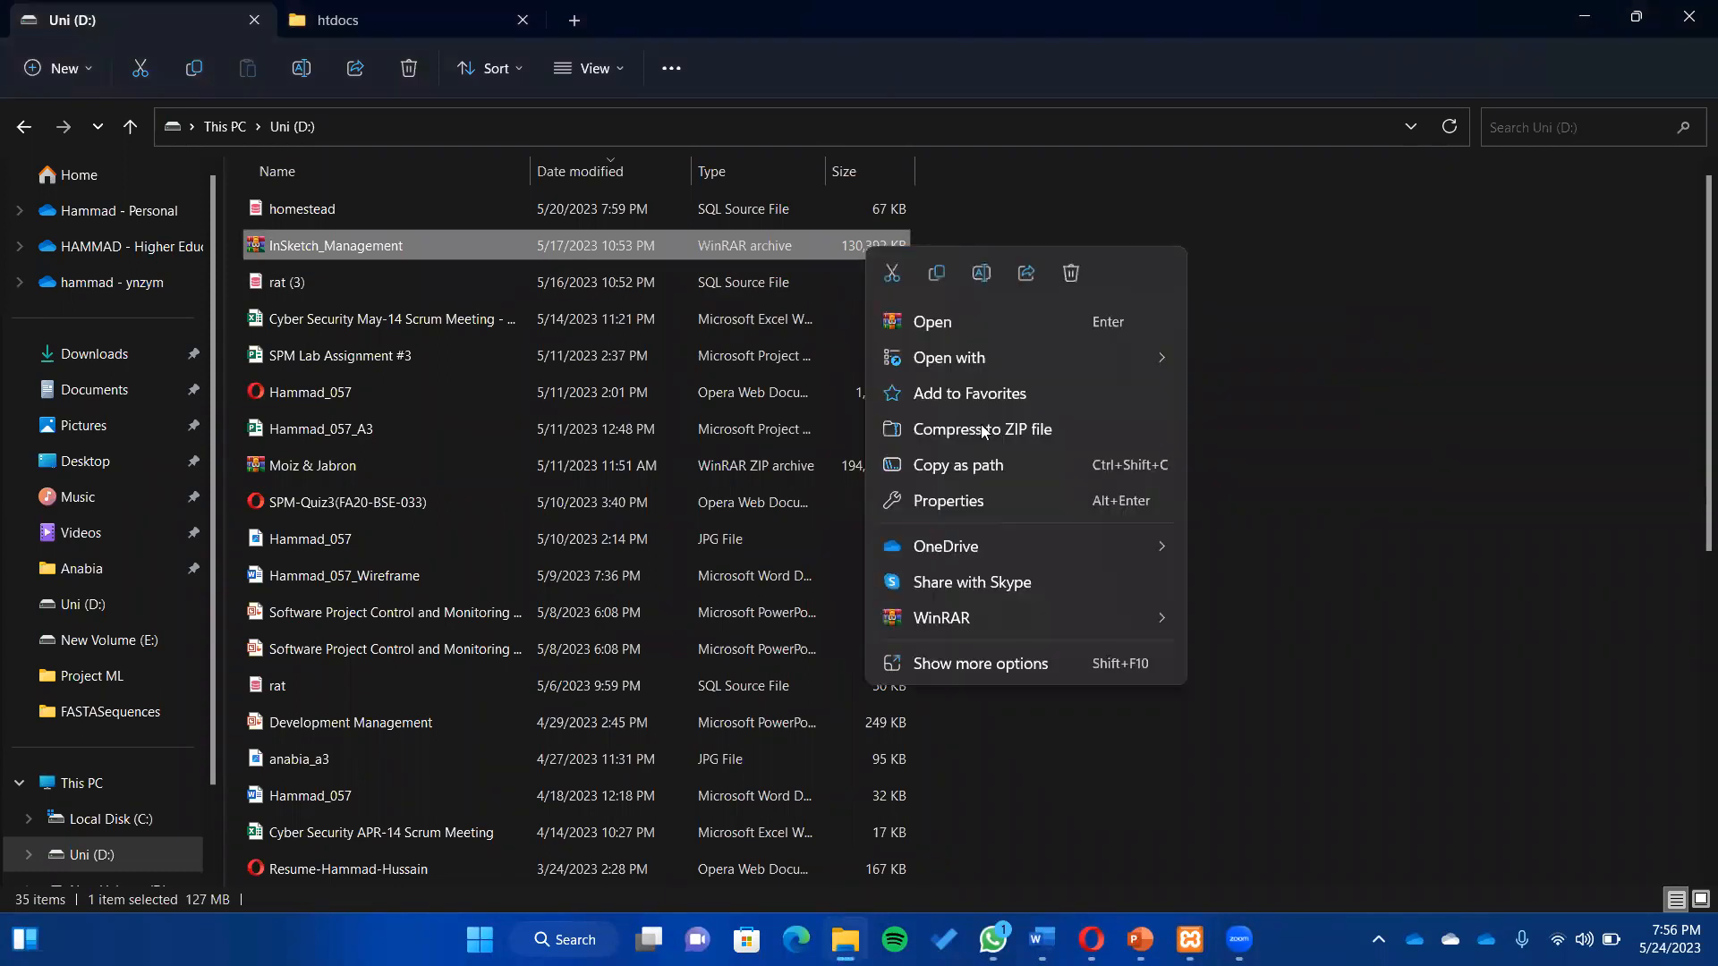
{"action": "mouse_move", "coordinate": [1153, 615]}
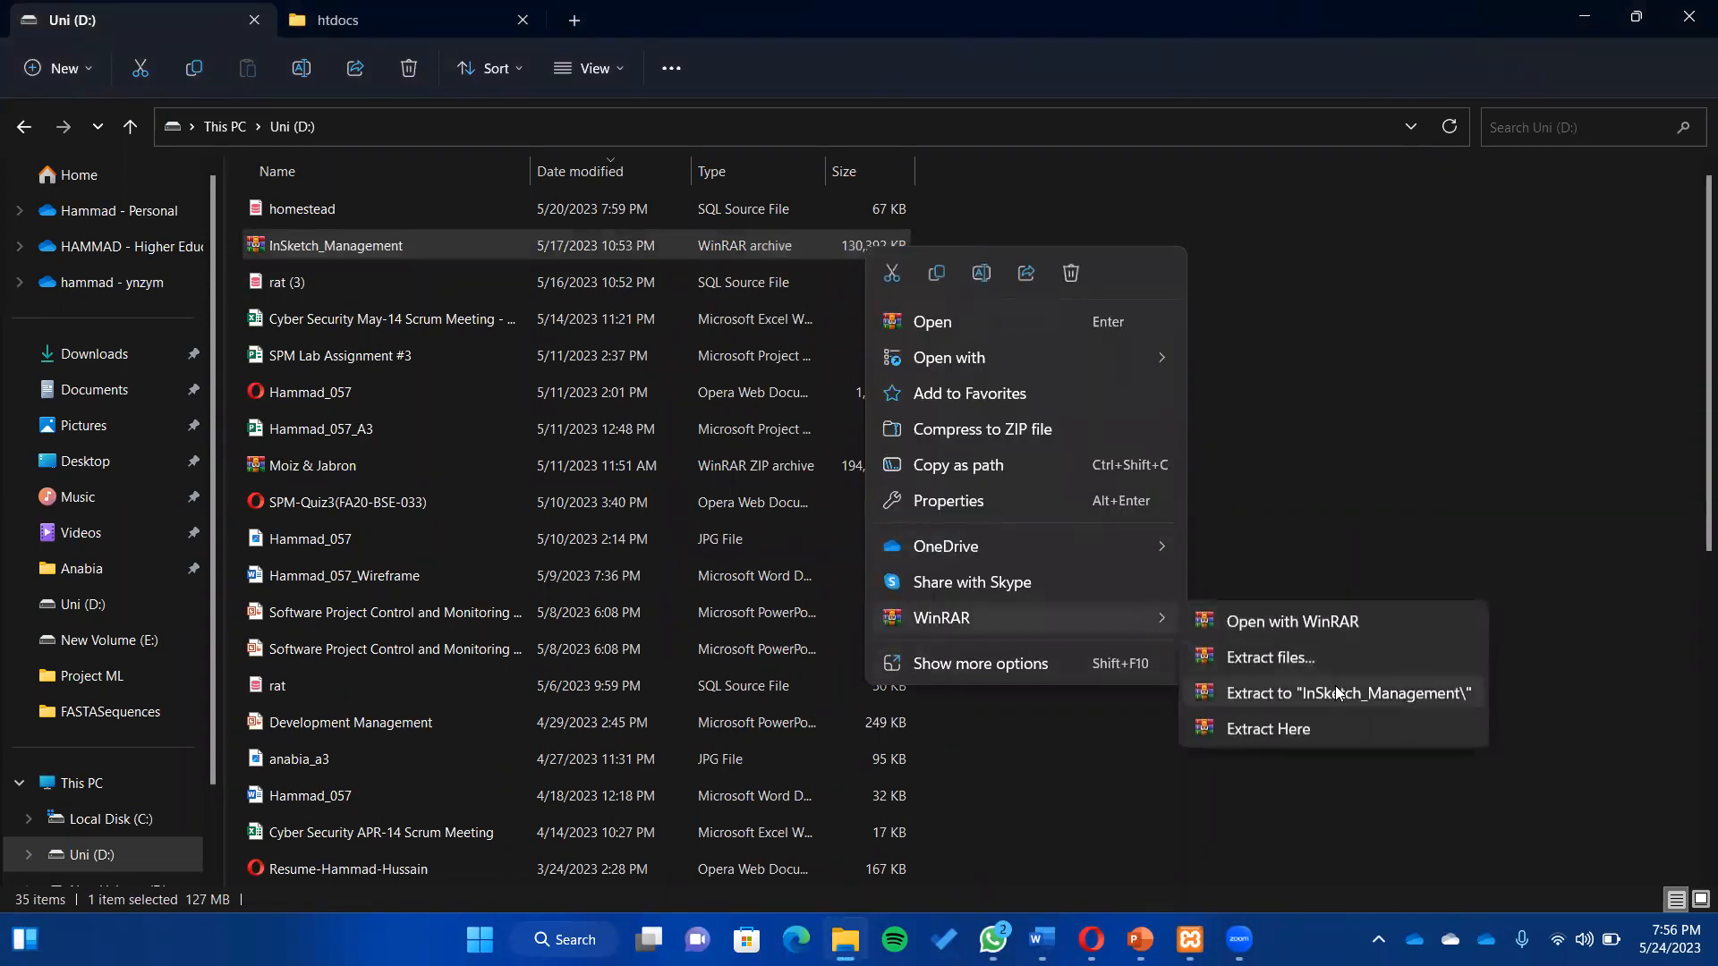
{"action": "left_click", "coordinate": [1335, 686]}
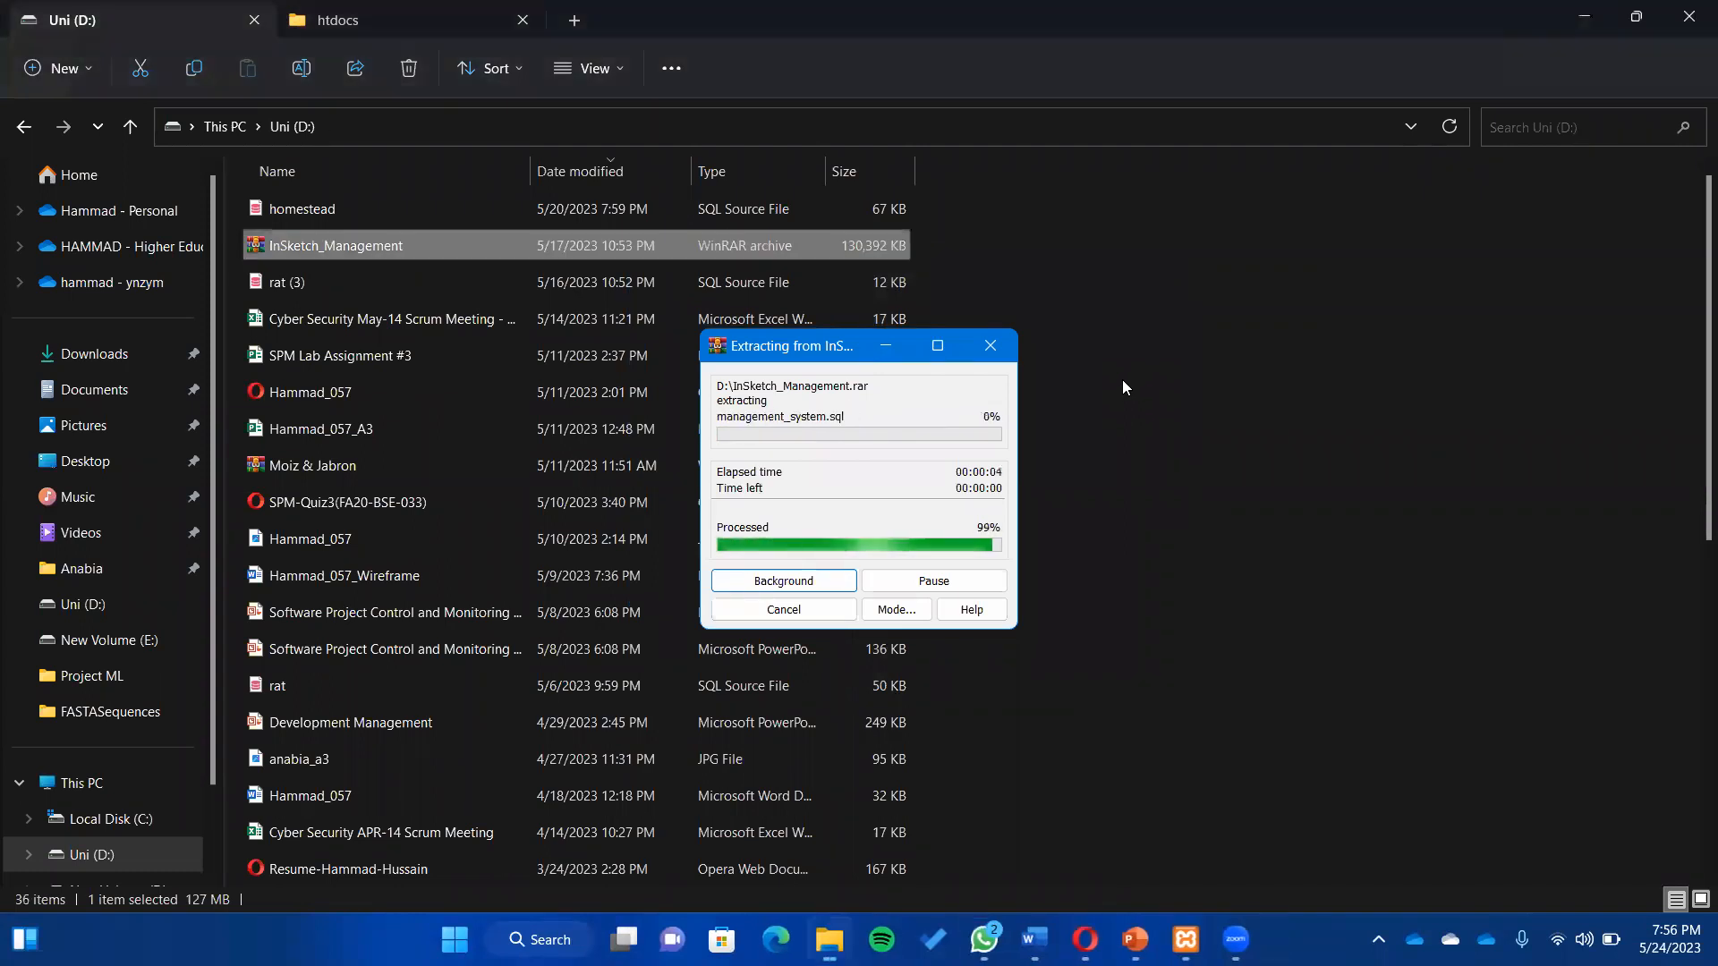
{"action": "left_click", "coordinate": [821, 394]}
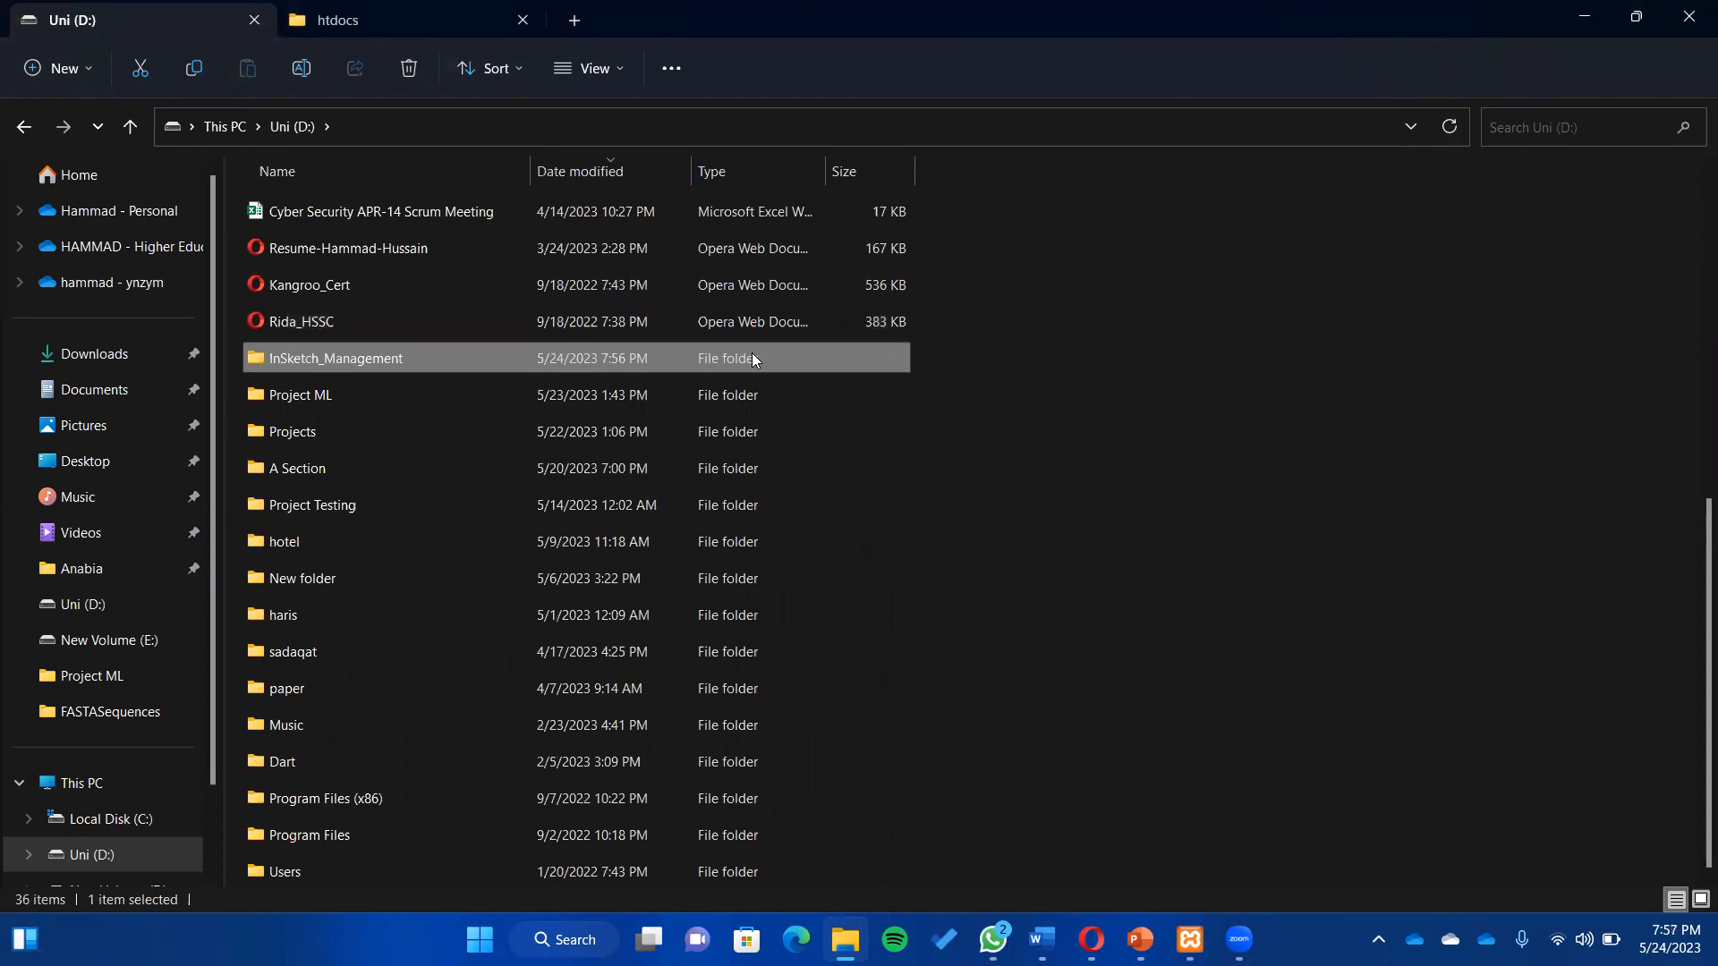
- Move the inner InSketch_Management project folder into C:\xampp\htdocs
{"action": "double_click", "coordinate": [752, 354]}
{"action": "left_click", "coordinate": [623, 217]}
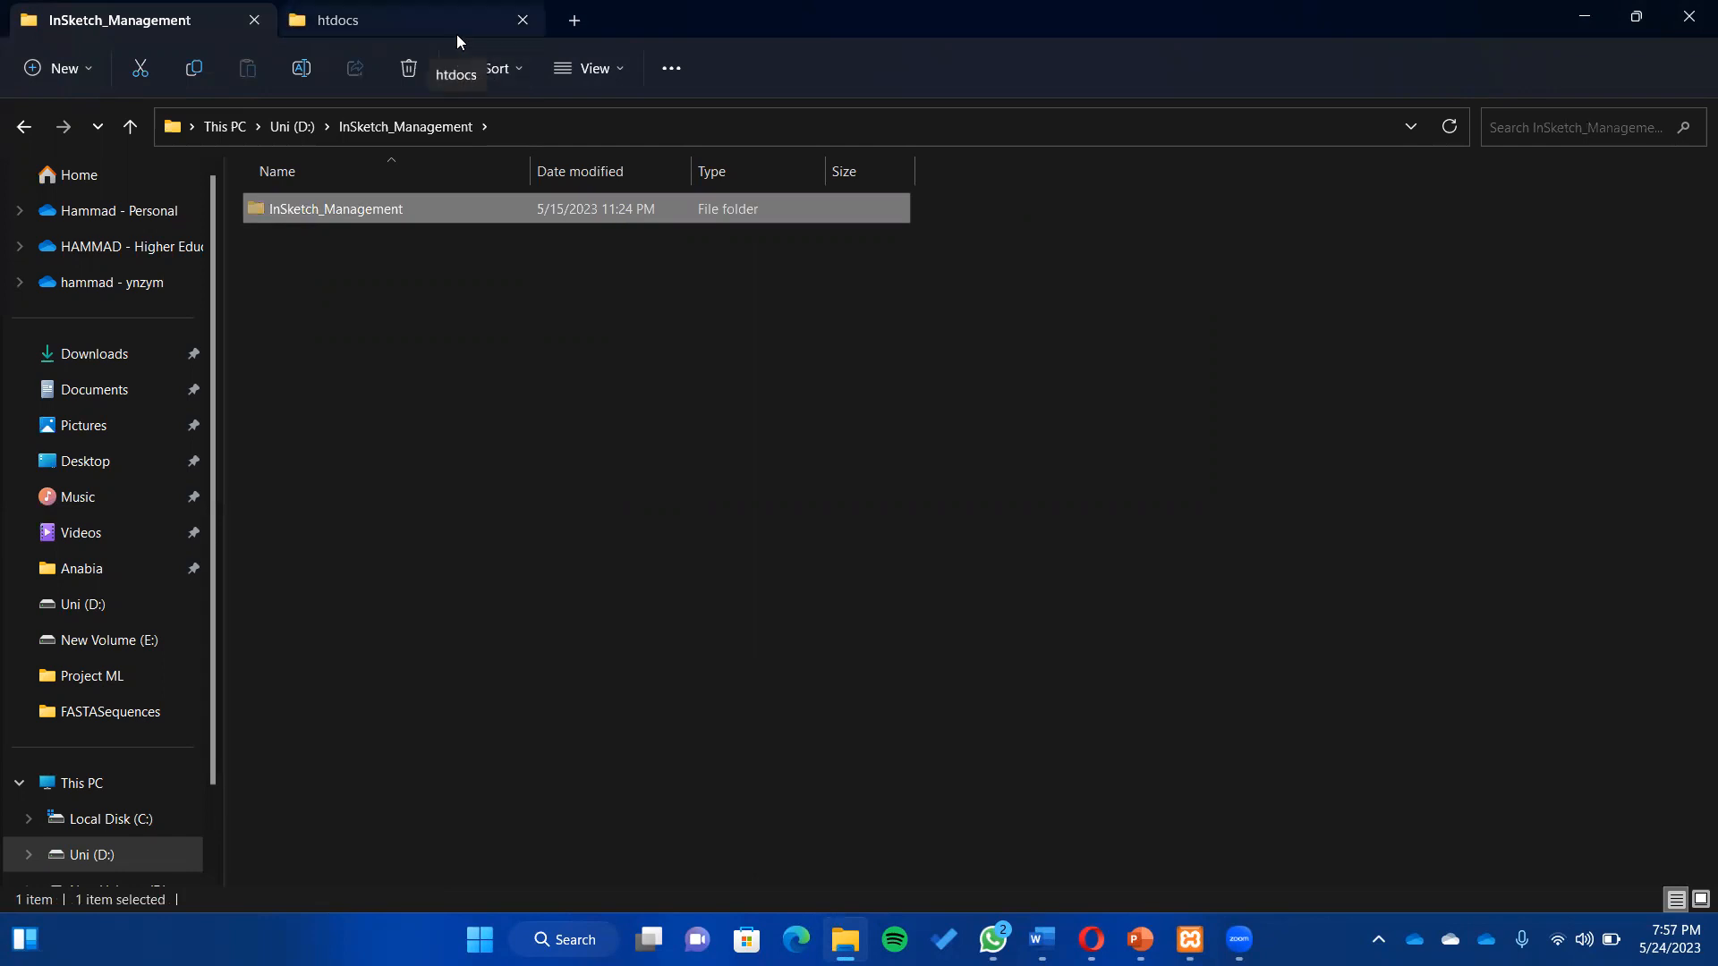
{"action": "left_click", "coordinate": [107, 819]}
{"action": "left_click", "coordinate": [319, 732]}
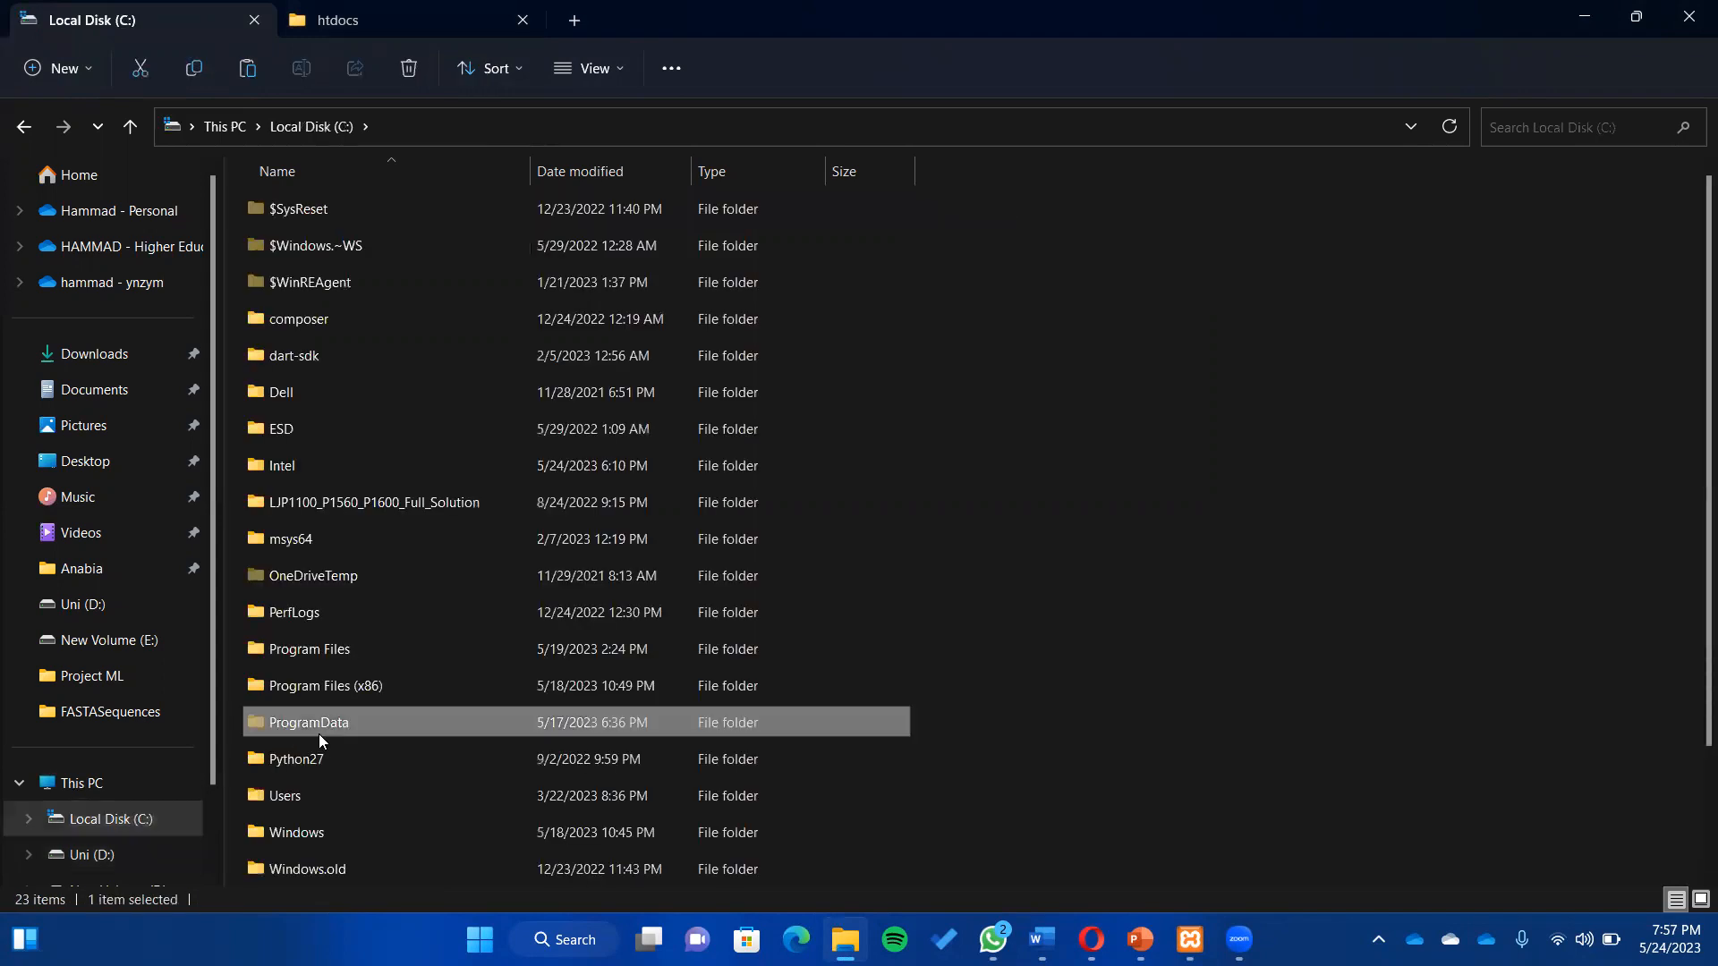
{"action": "key", "text": "x"}
{"action": "double_click", "coordinate": [327, 757]}
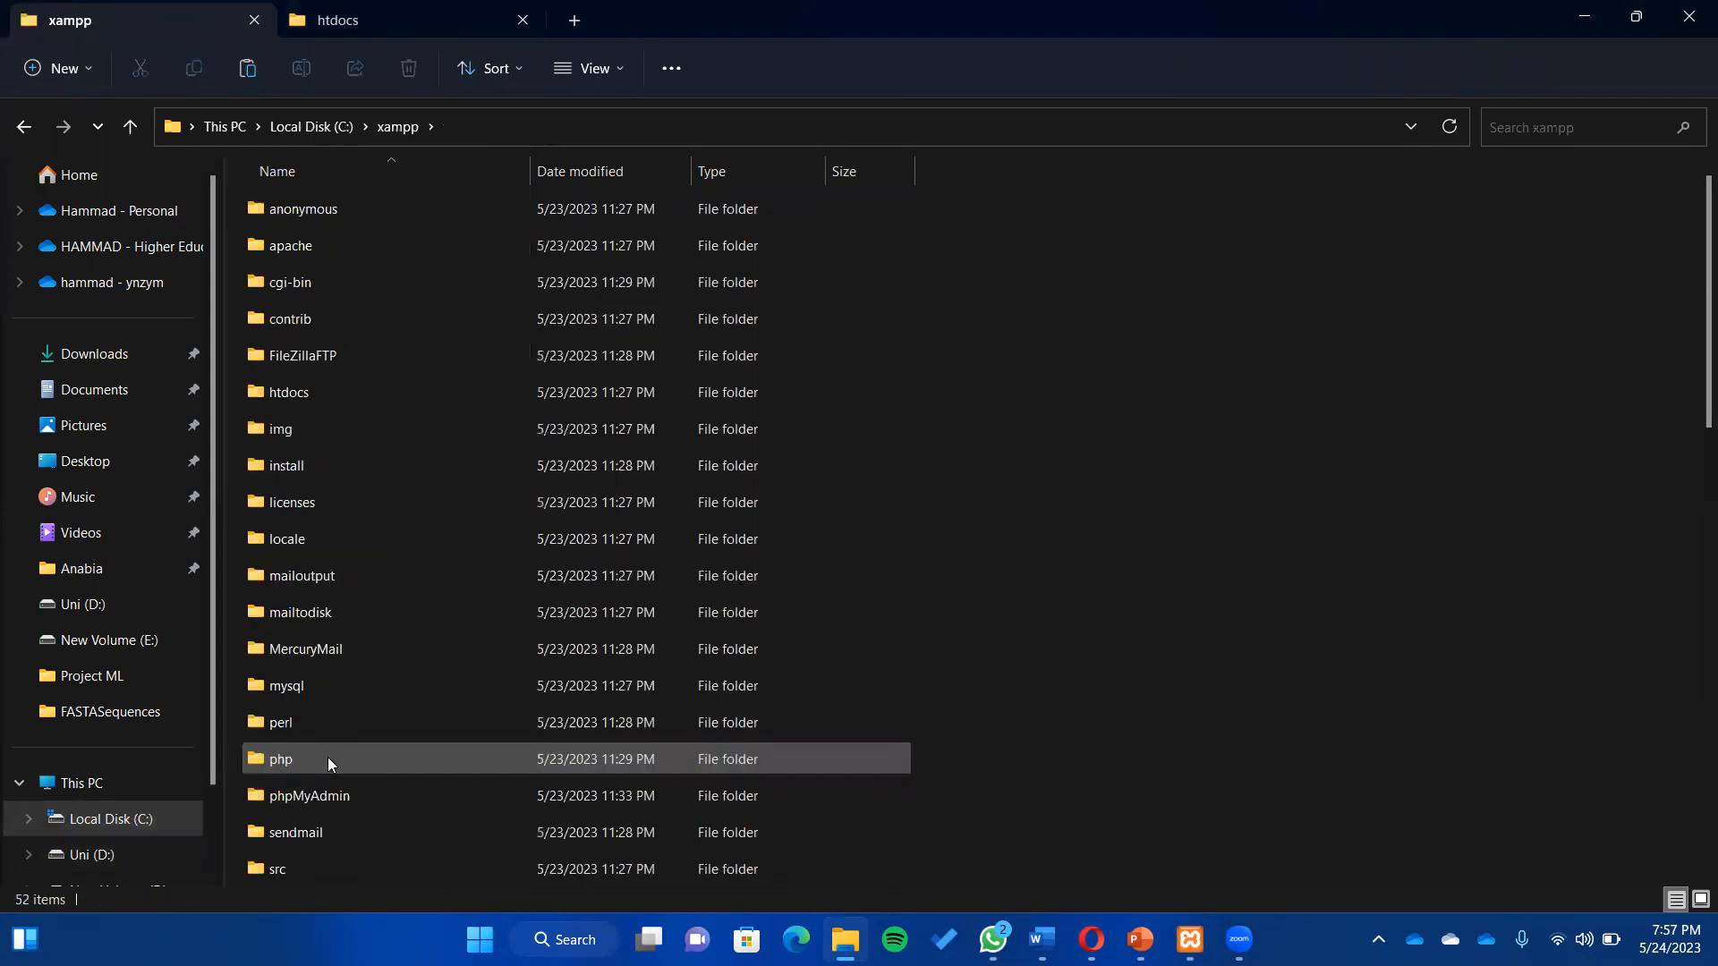
{"action": "double_click", "coordinate": [474, 392]}
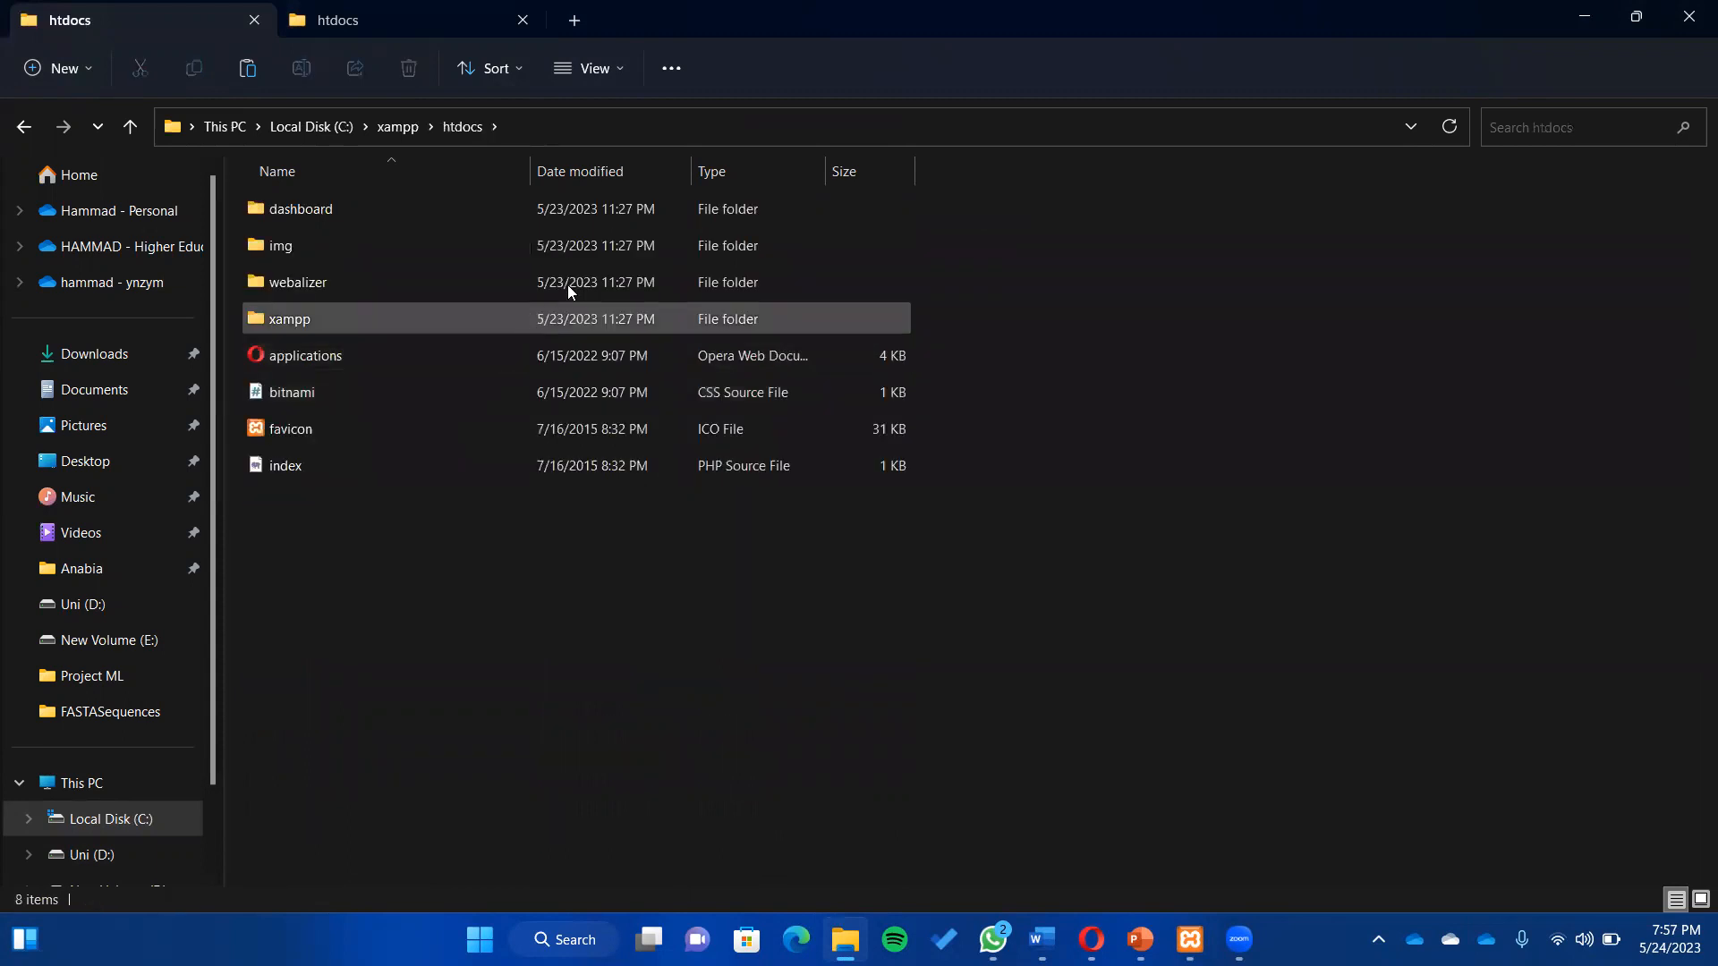
{"action": "key", "text": "ctrl+v"}
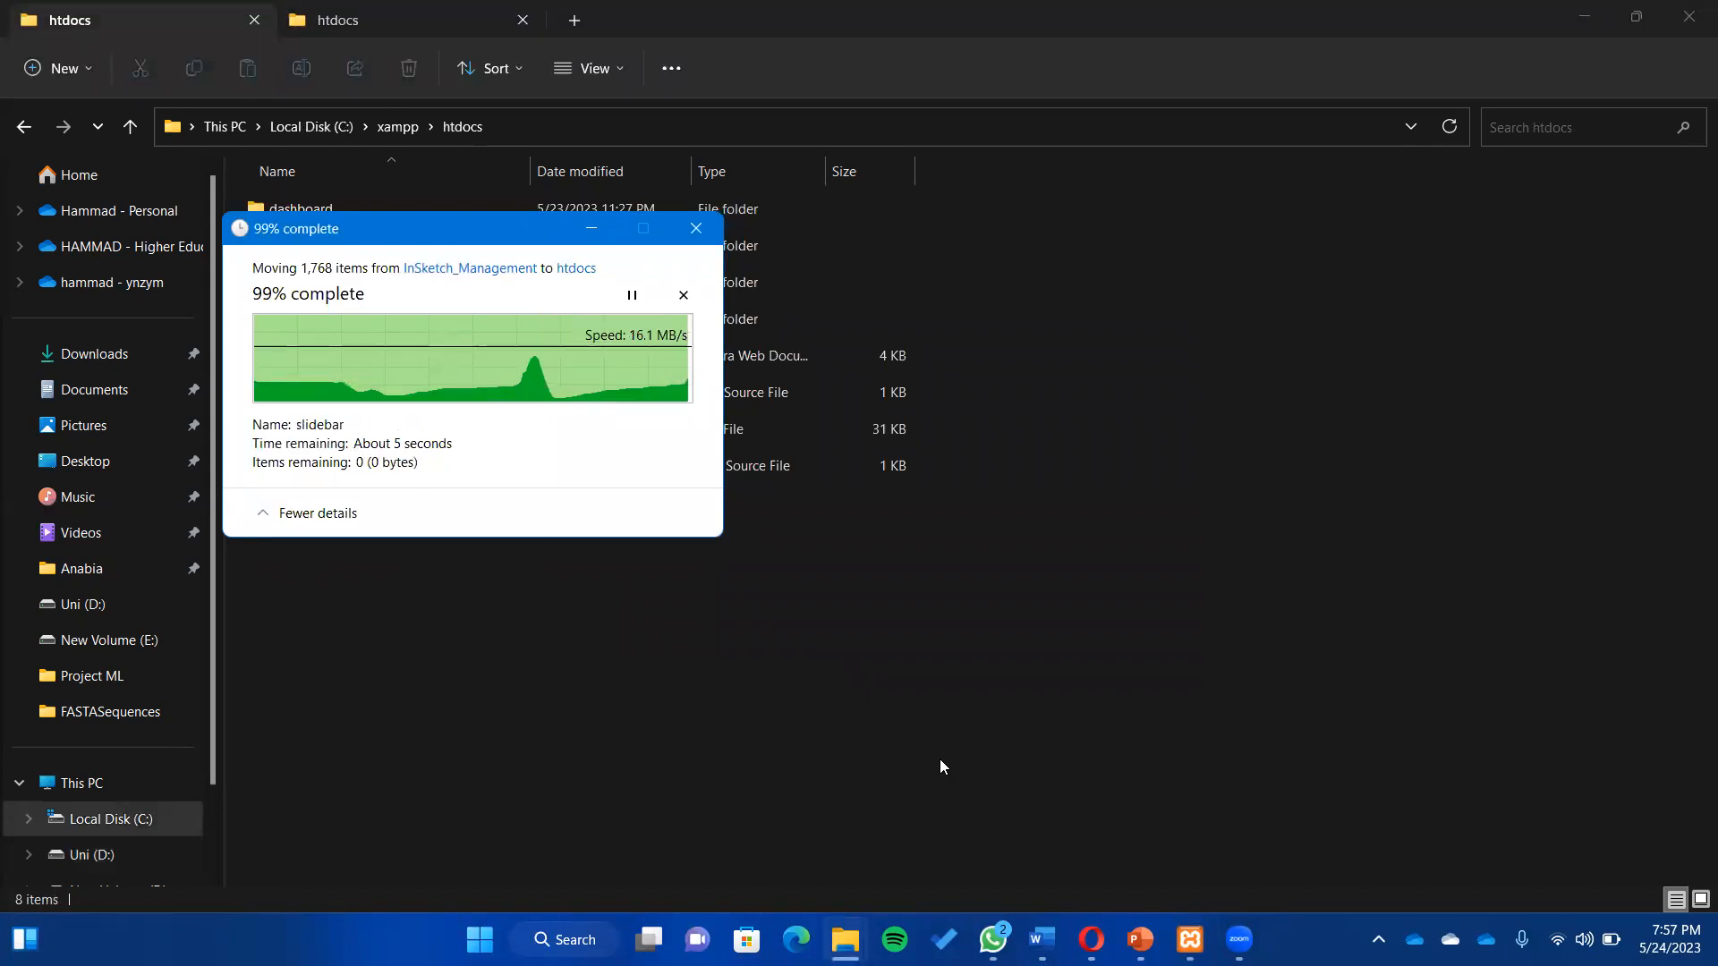
- Start Apache and MySQL in XAMPP Control Panel and open phpMyAdmin from MySQL's Admin button
{"action": "double_click", "coordinate": [879, 507]}
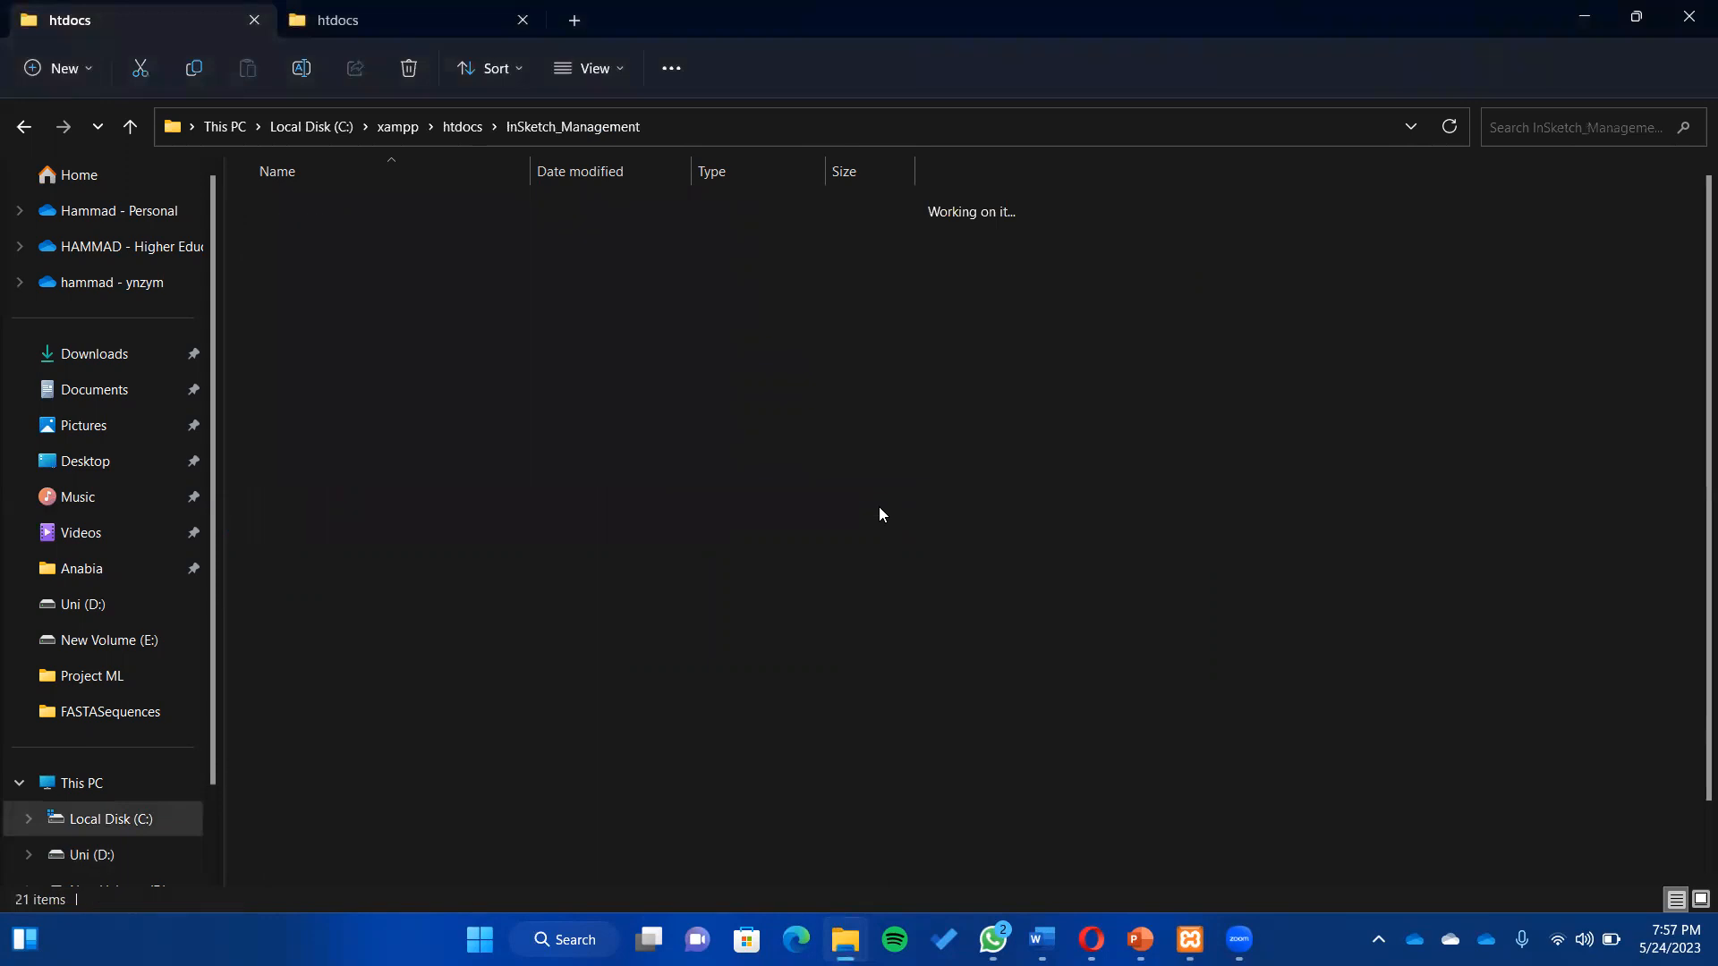
{"action": "left_click", "coordinate": [1190, 939]}
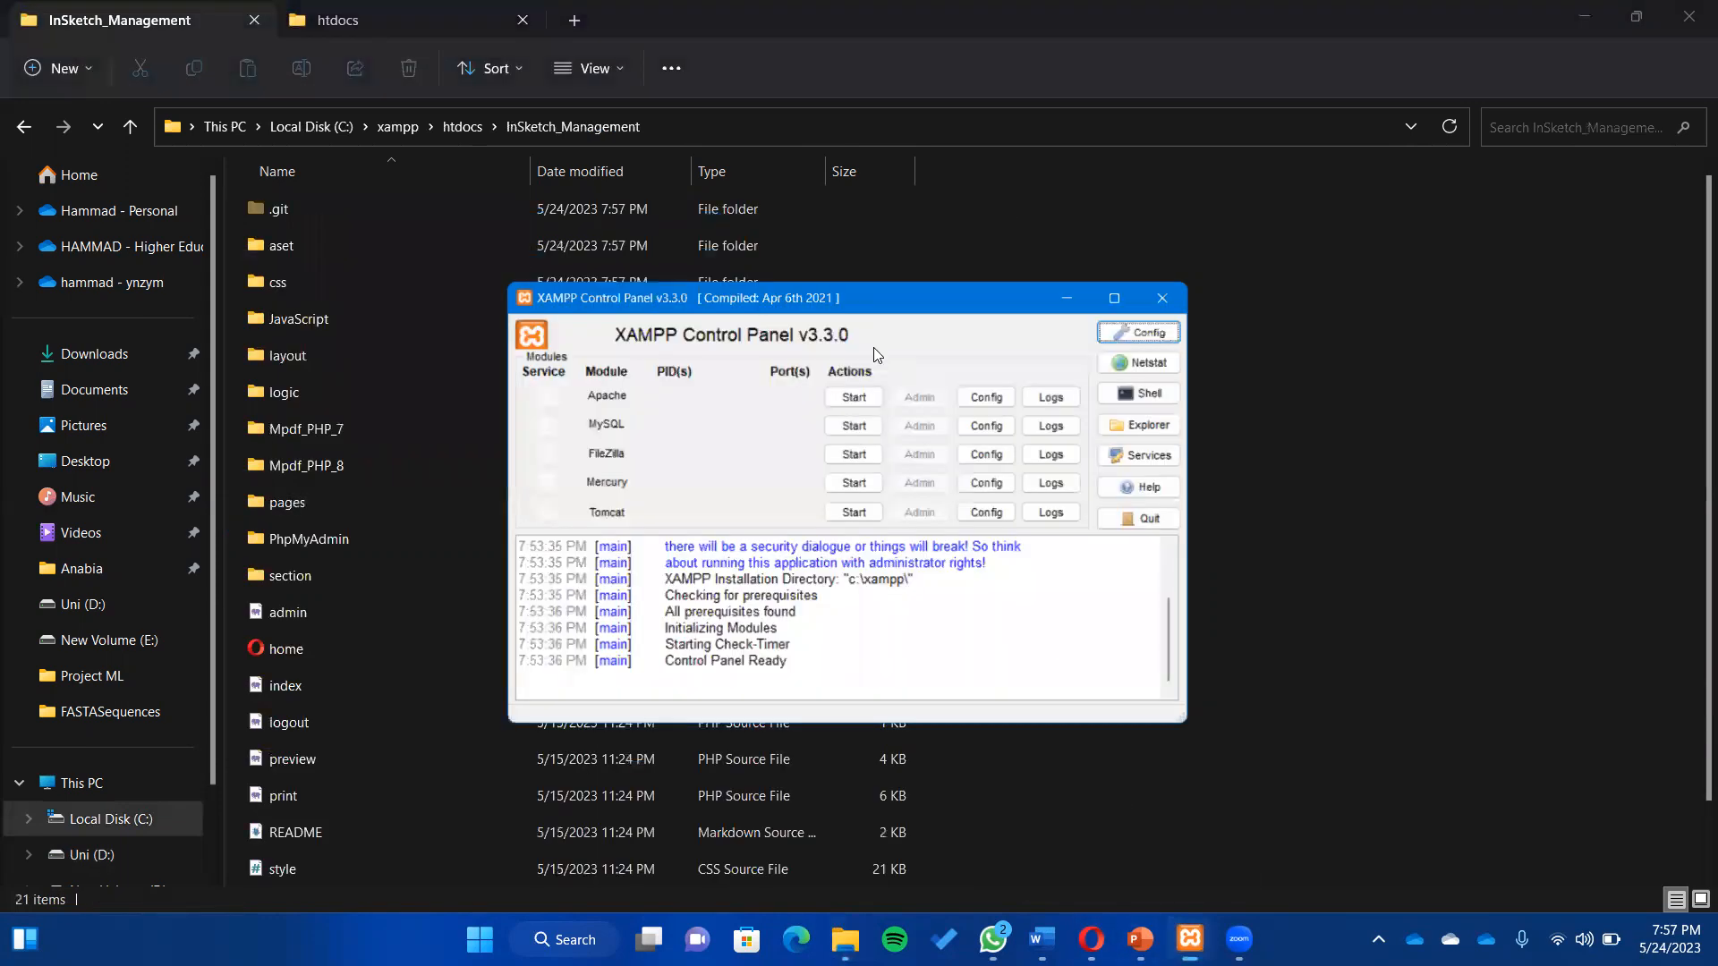
{"action": "left_click", "coordinate": [839, 346]}
{"action": "left_click", "coordinate": [833, 379]}
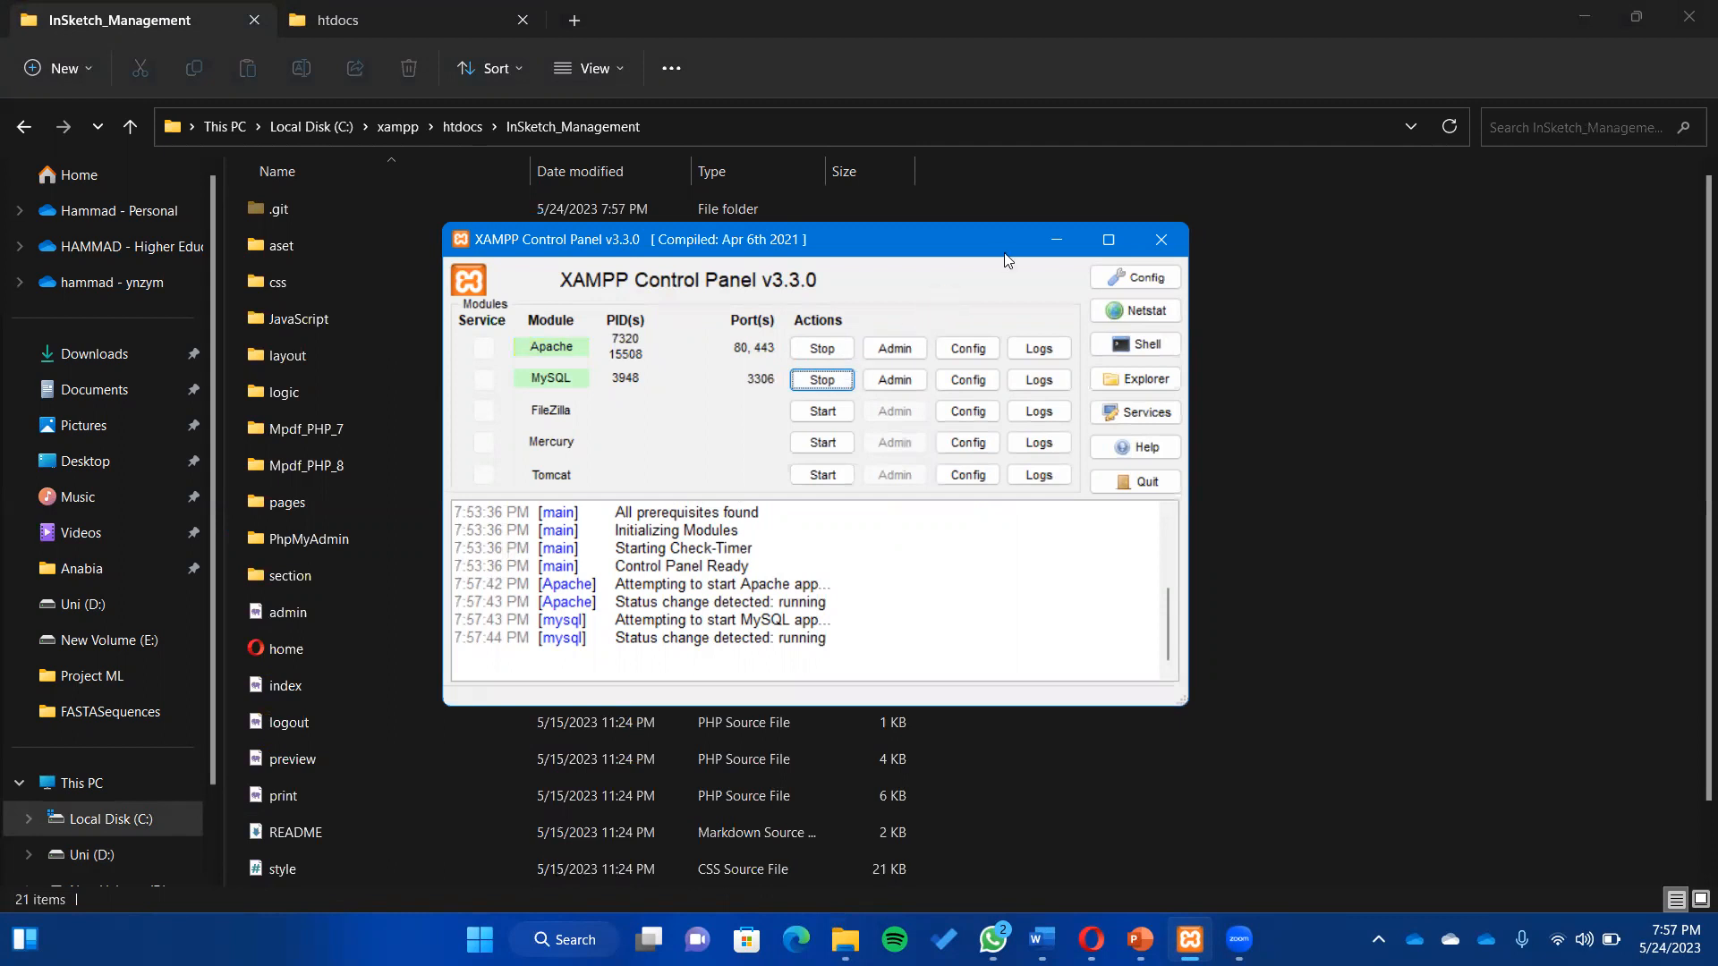
{"action": "left_click", "coordinate": [895, 380]}
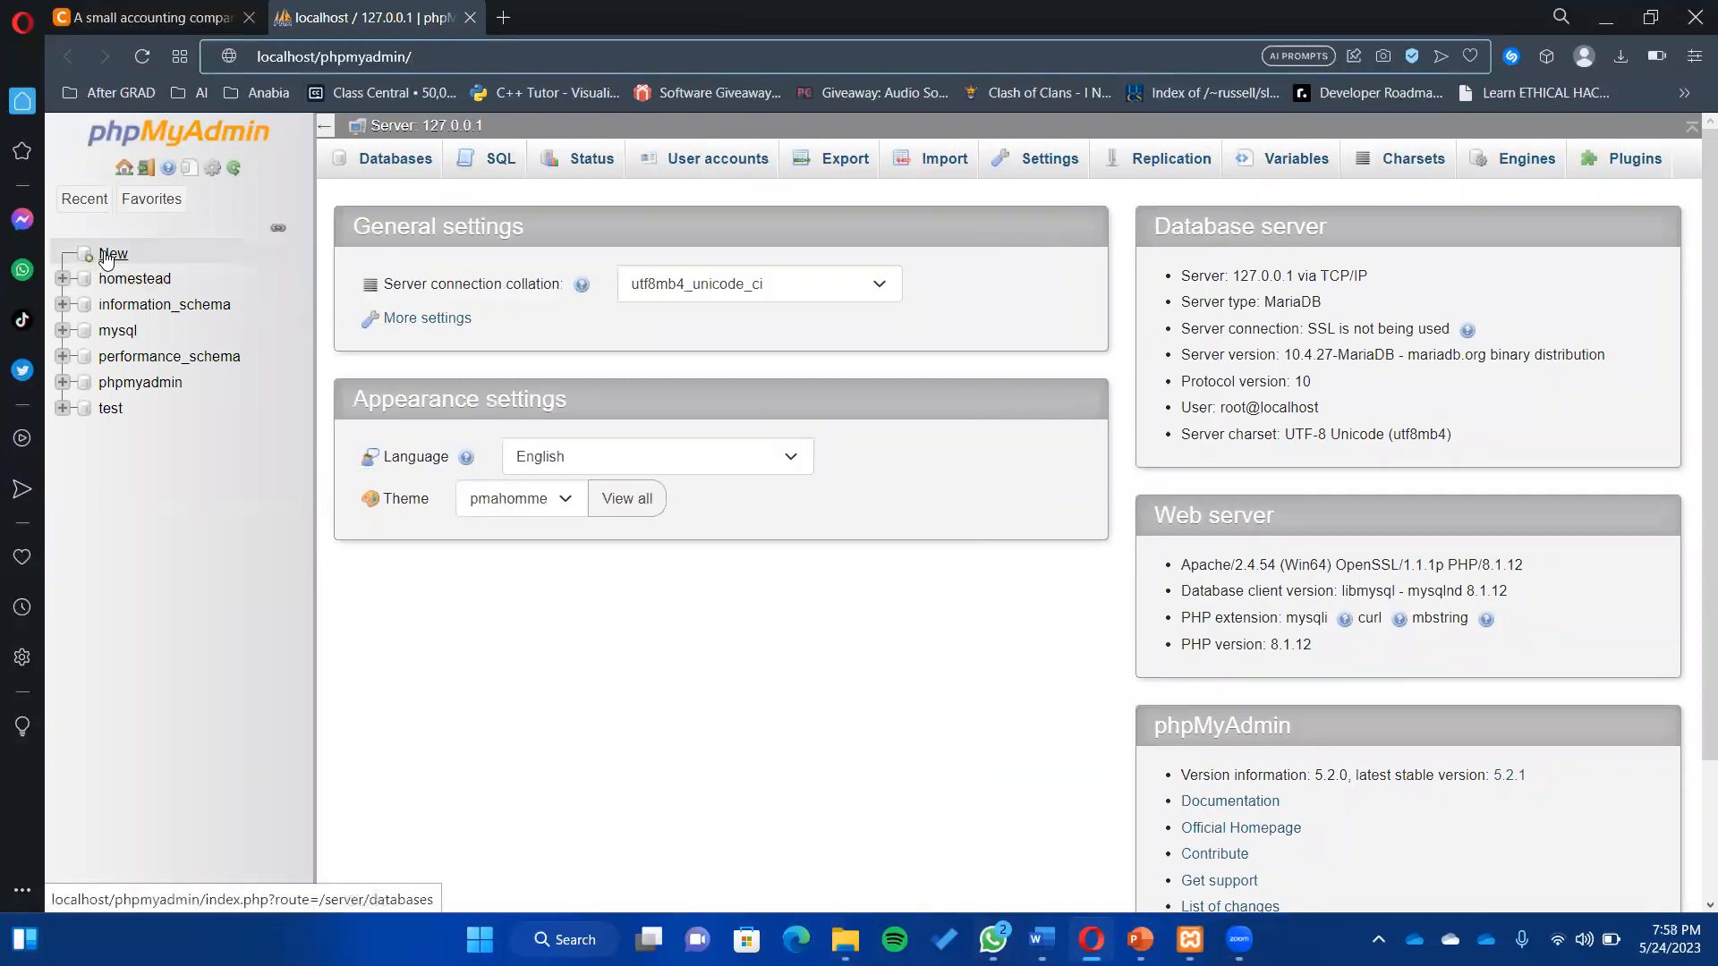
{"action": "mouse_move", "coordinate": [845, 940]}
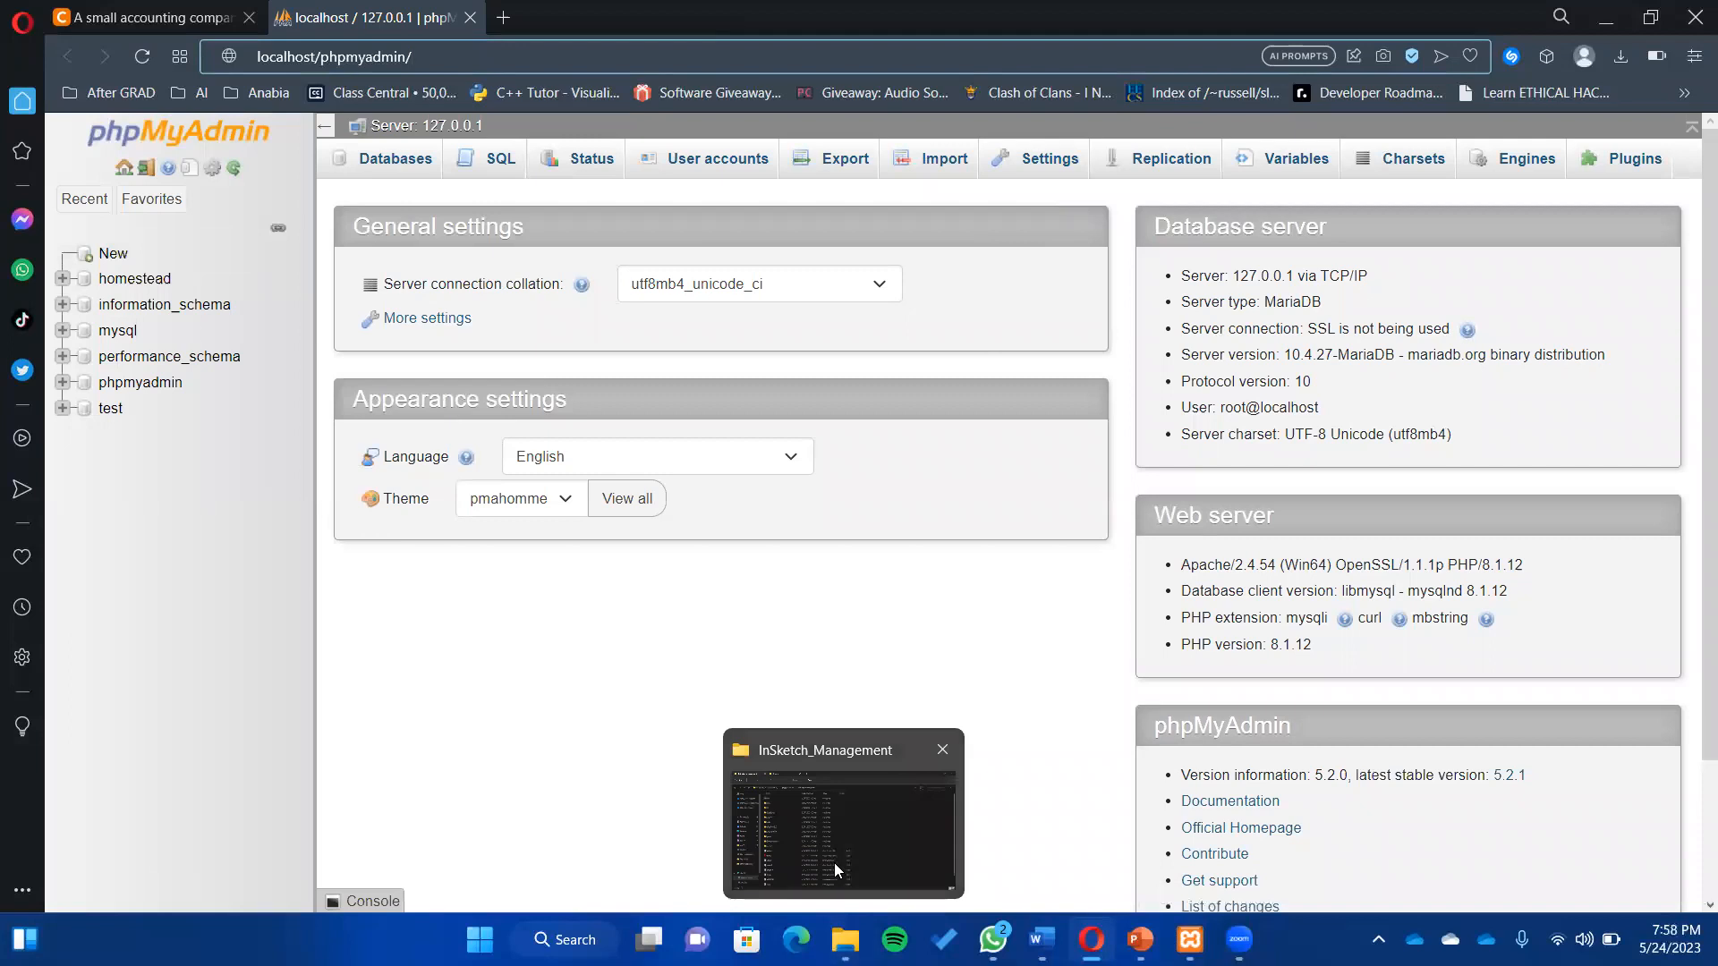
{"action": "left_click", "coordinate": [815, 800]}
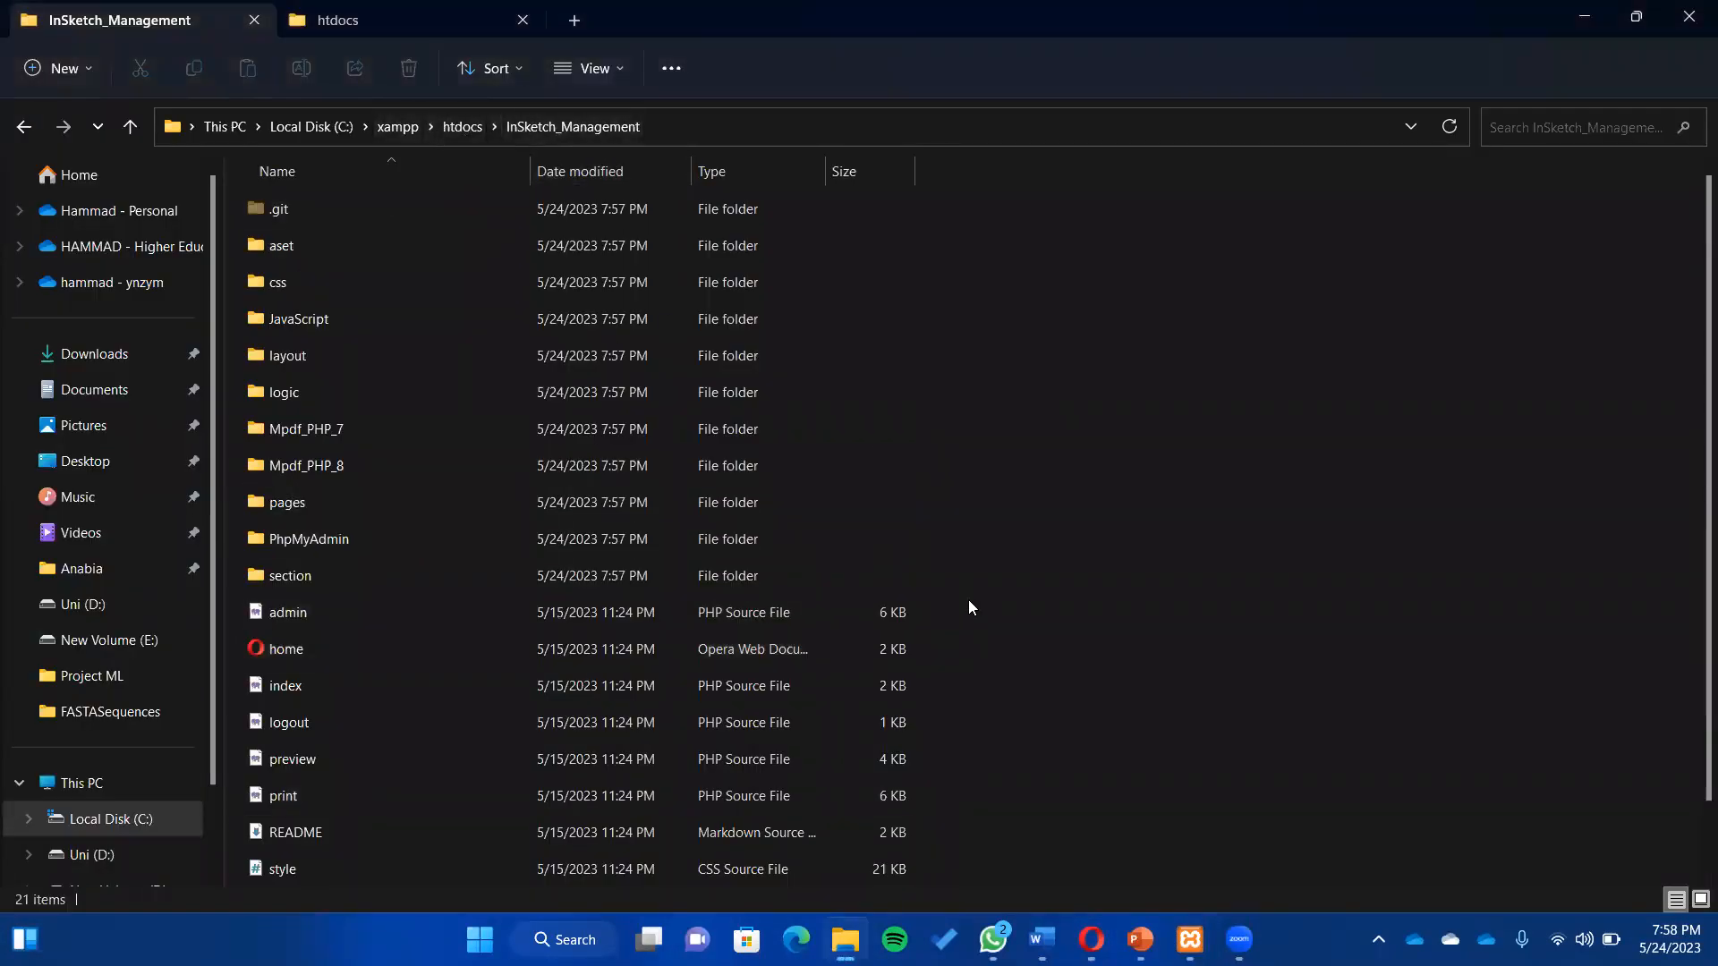
{"action": "scroll", "coordinate": [1690, 502], "scroll_direction": "down", "scroll_amount": 1}
{"action": "scroll", "coordinate": [1690, 465], "scroll_direction": "up", "scroll_amount": 1}
{"action": "left_click", "coordinate": [592, 313]}
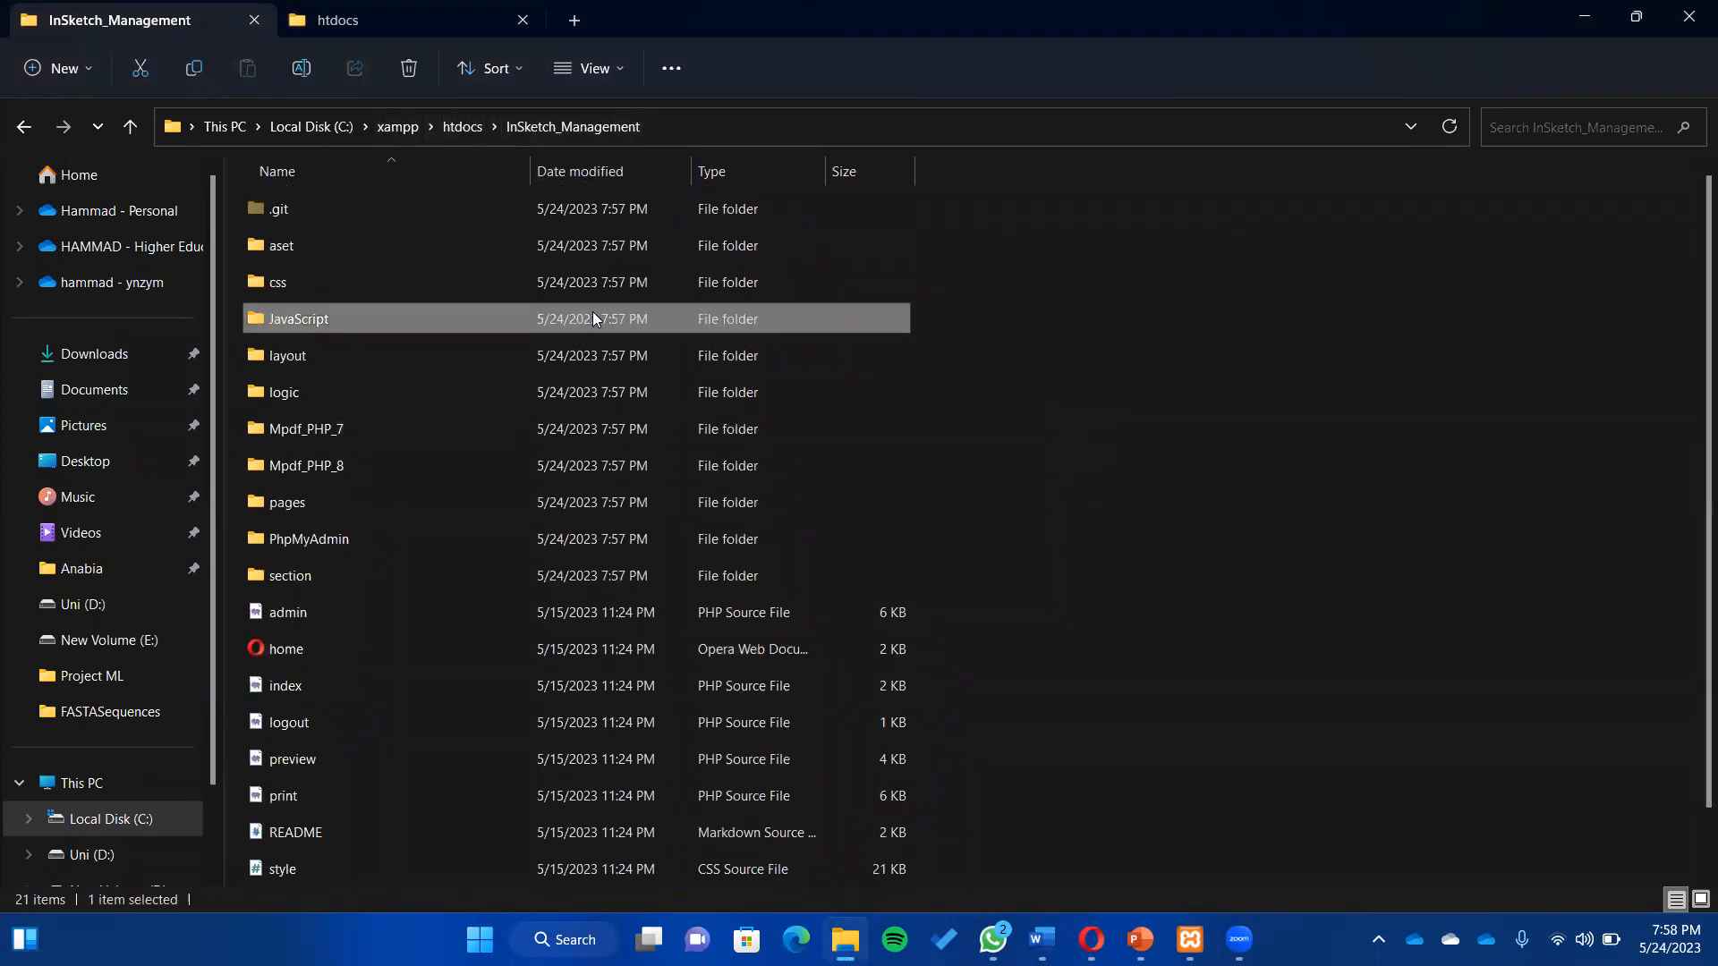
{"action": "left_click", "coordinate": [478, 535]}
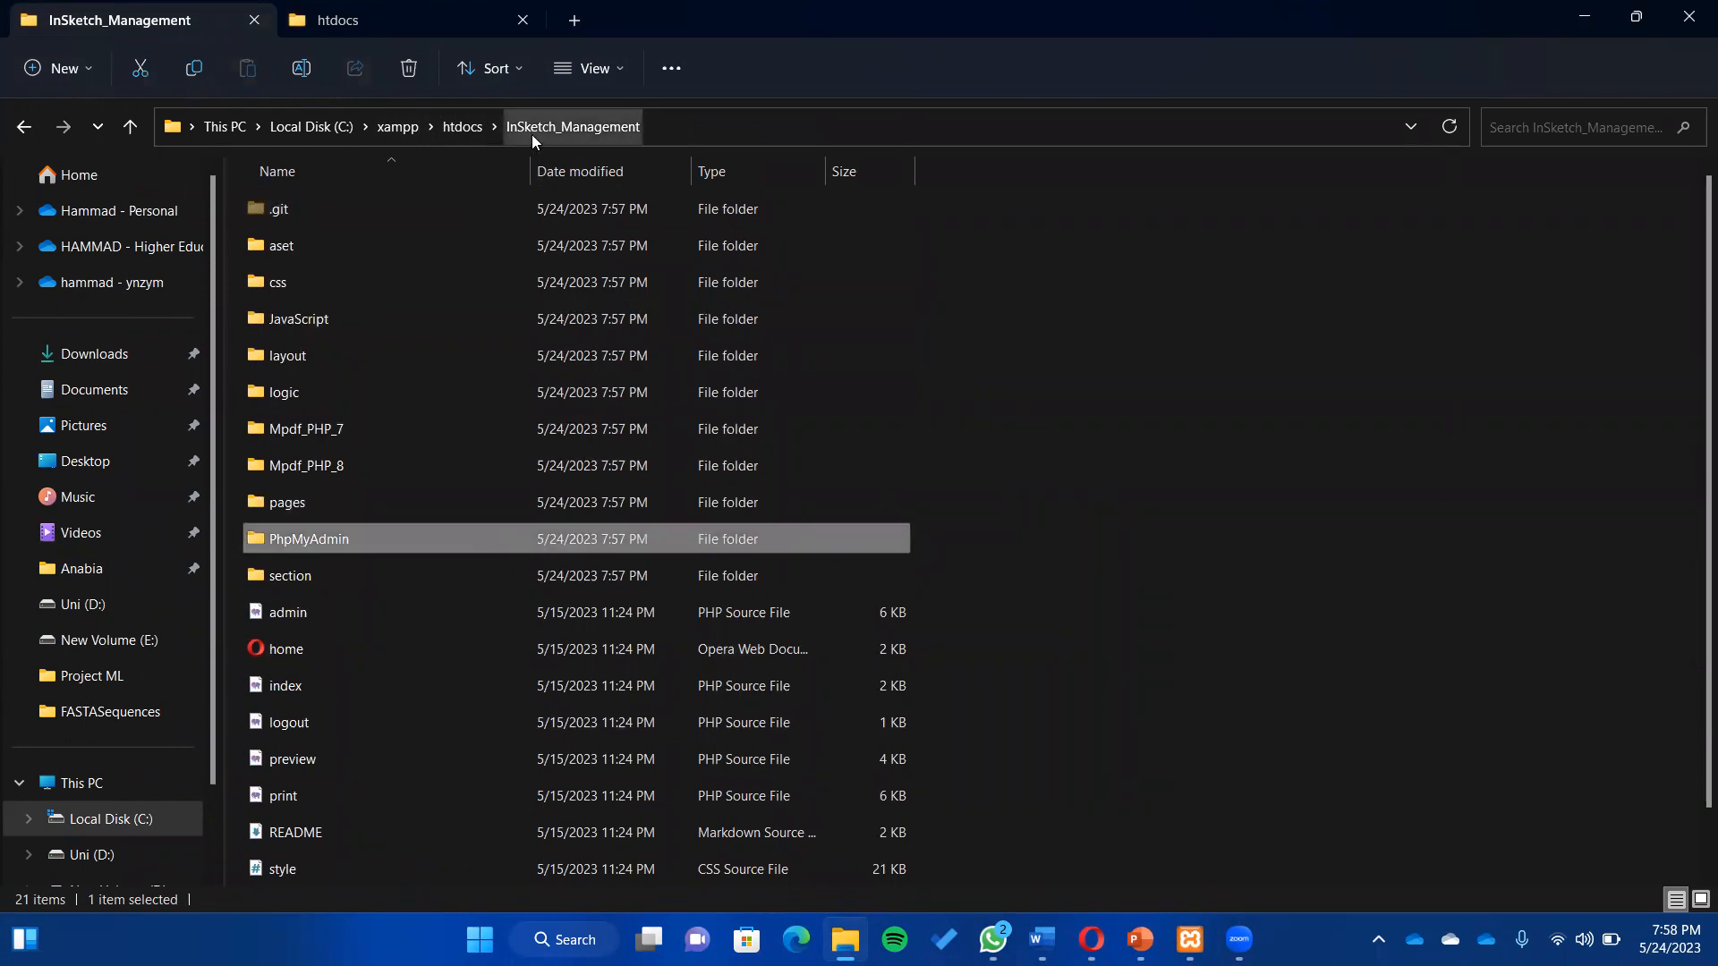
{"action": "double_click", "coordinate": [415, 537]}
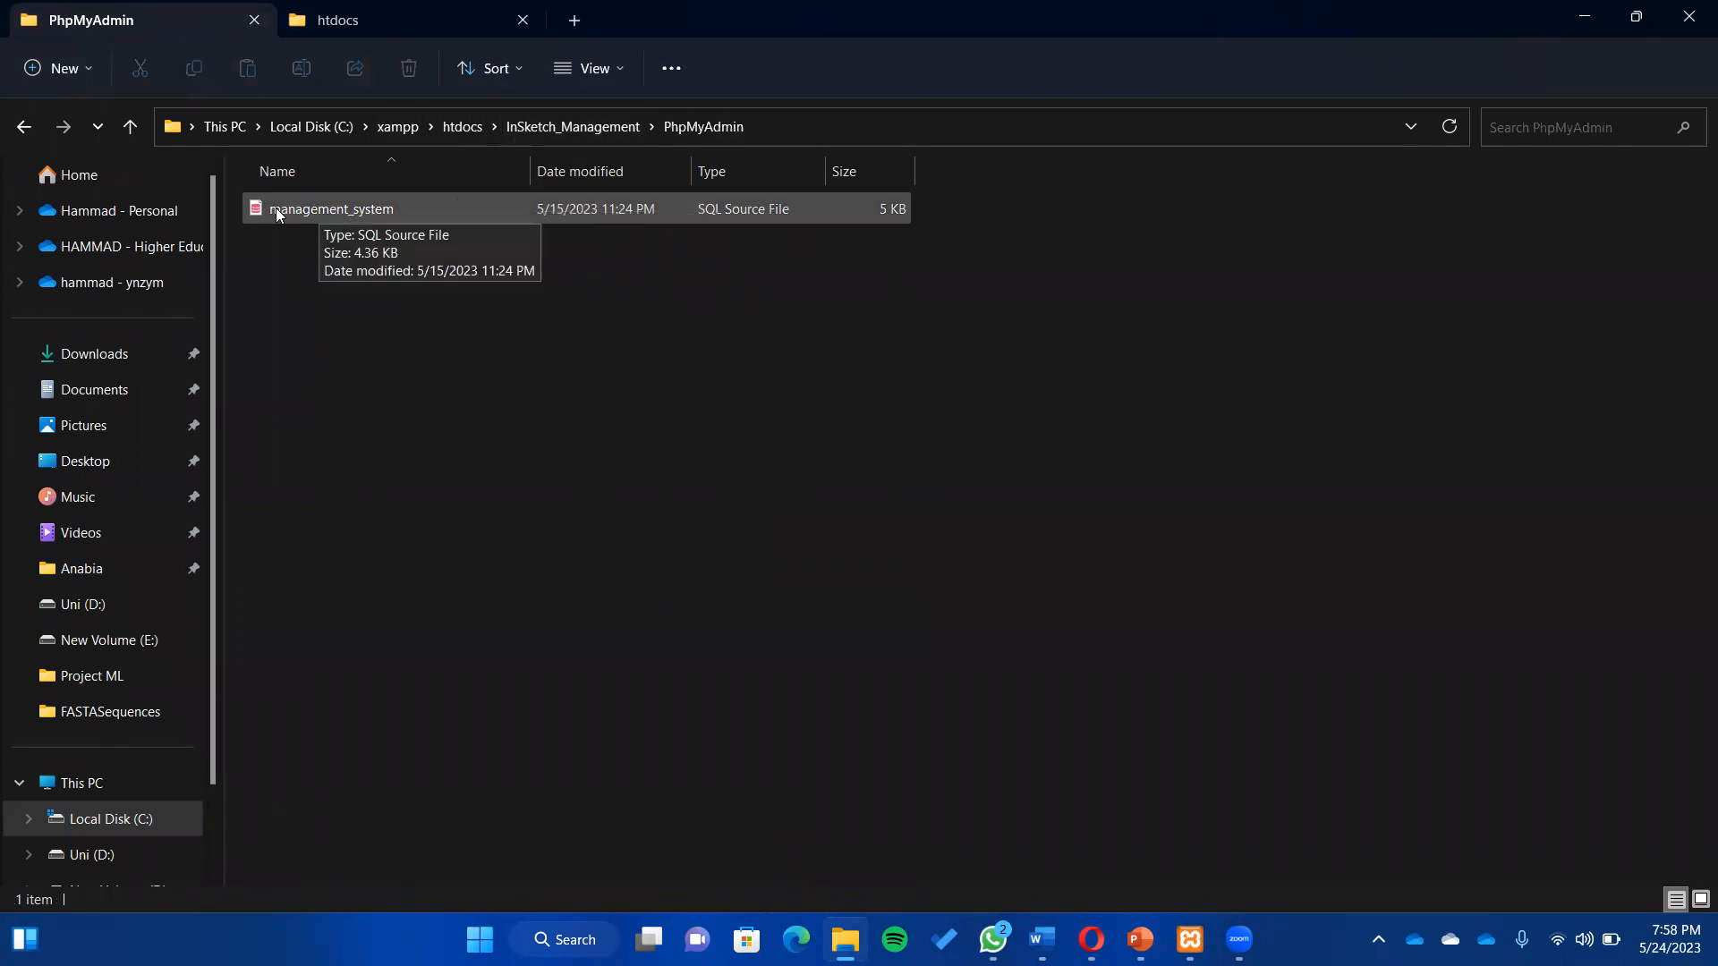
{"action": "left_click", "coordinate": [1091, 939]}
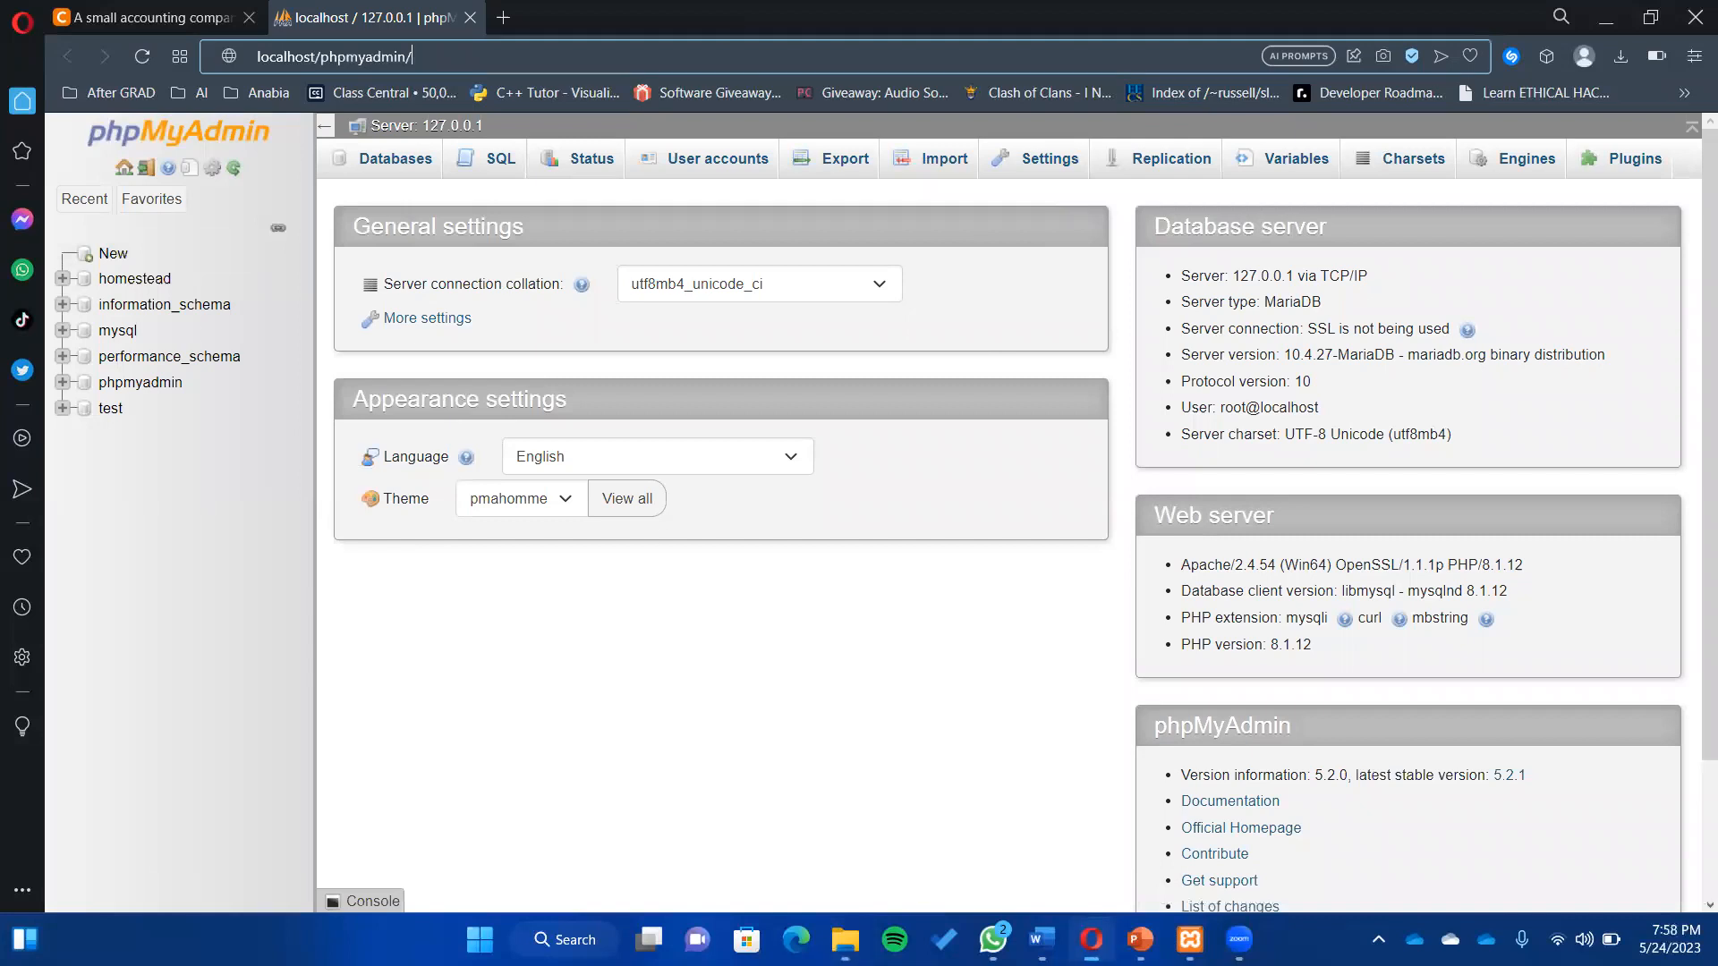
- Create a new empty phpMyAdmin database named management_system
{"action": "left_click", "coordinate": [101, 255]}
{"action": "left_click", "coordinate": [415, 331]}
{"action": "type", "text": "management_system"}
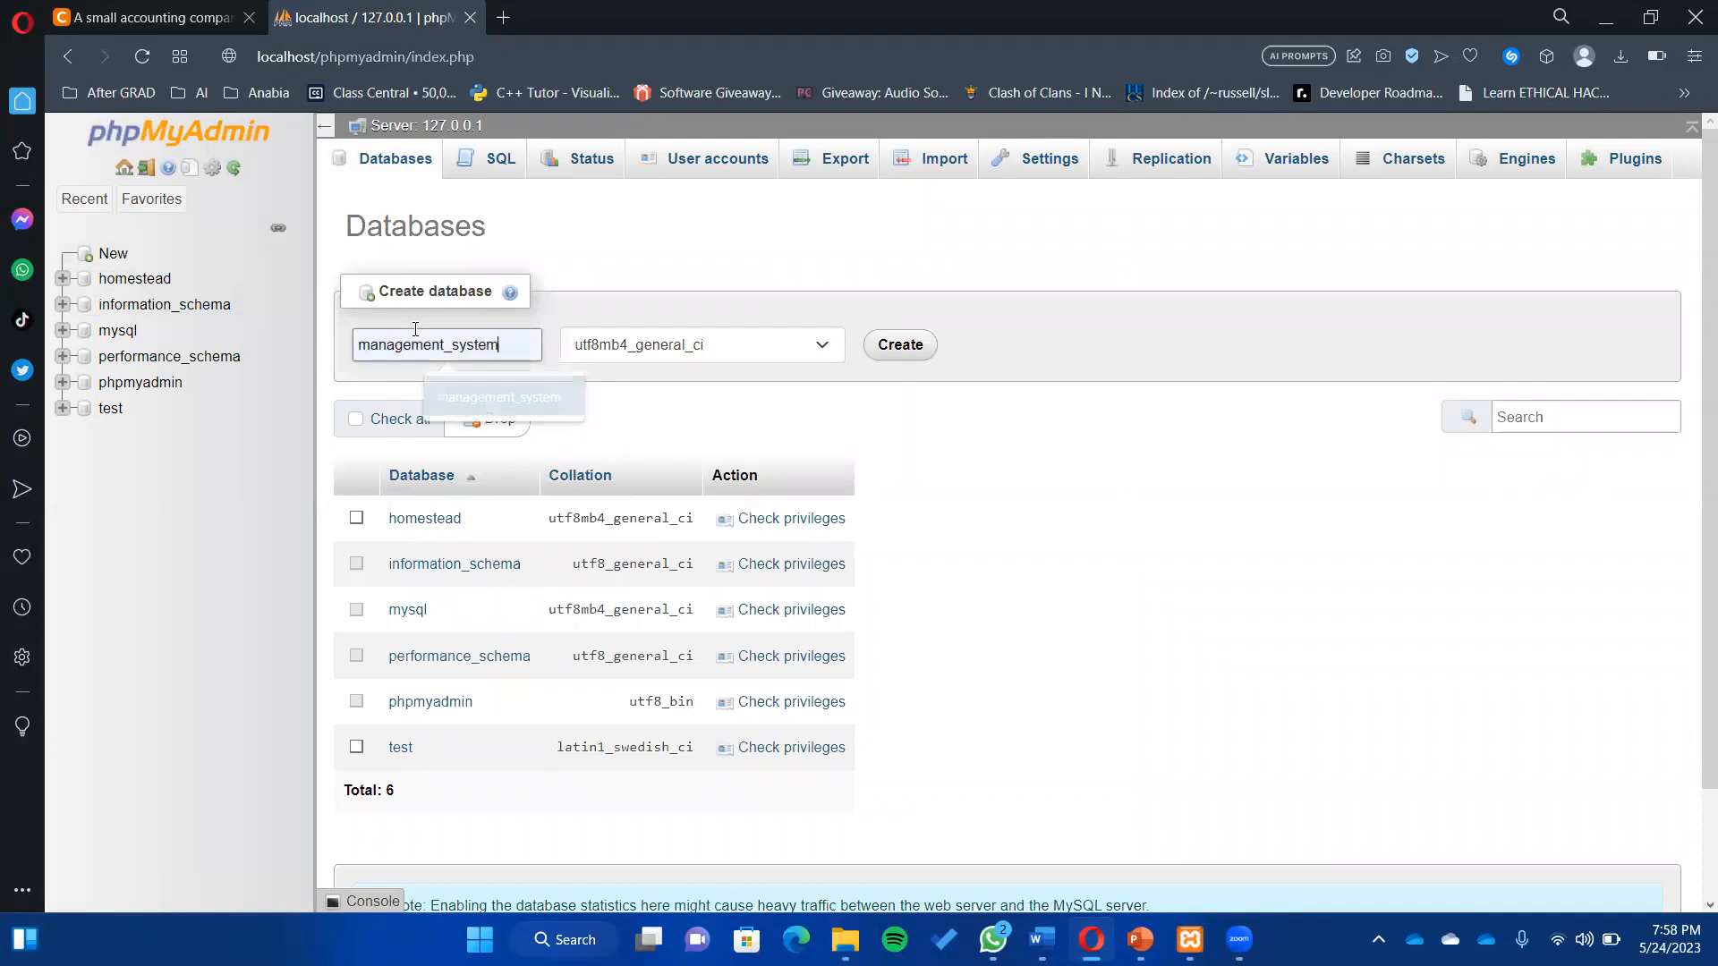
{"action": "left_click", "coordinate": [890, 344]}
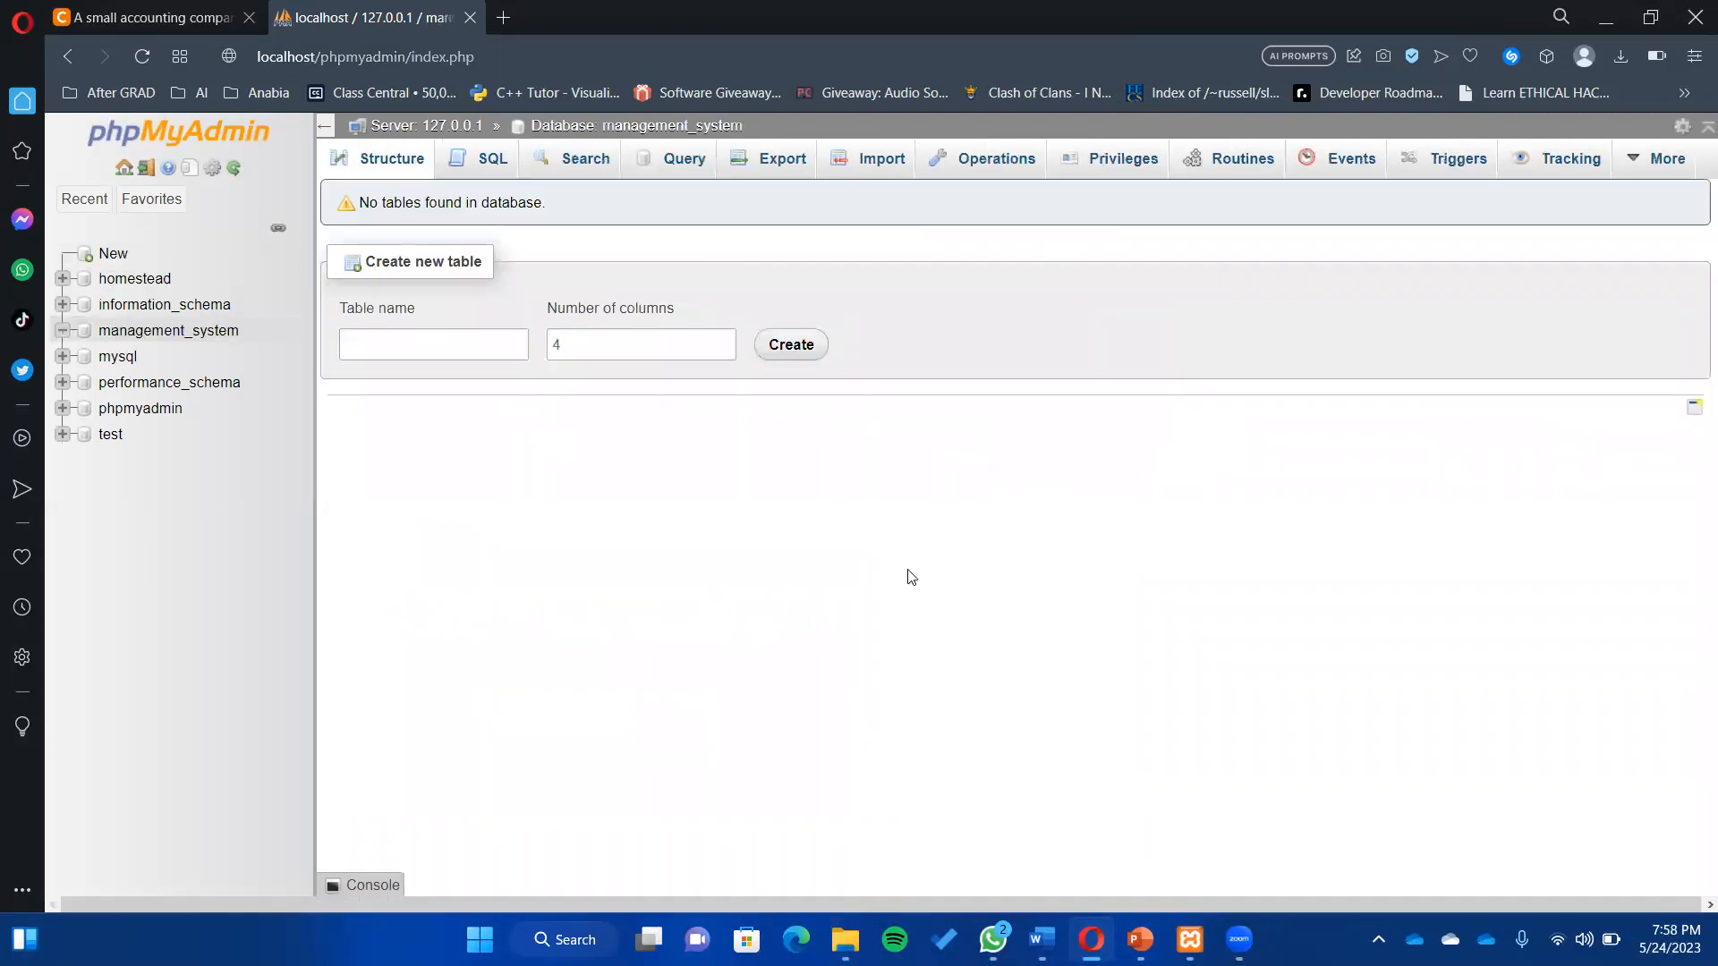
- Choose C:\xampp\htdocs\InSketch_Management\PhpMyAdmin\management_system.sql as the file to import into management_system
{"action": "left_click", "coordinate": [881, 159]}
{"action": "left_click", "coordinate": [442, 421]}
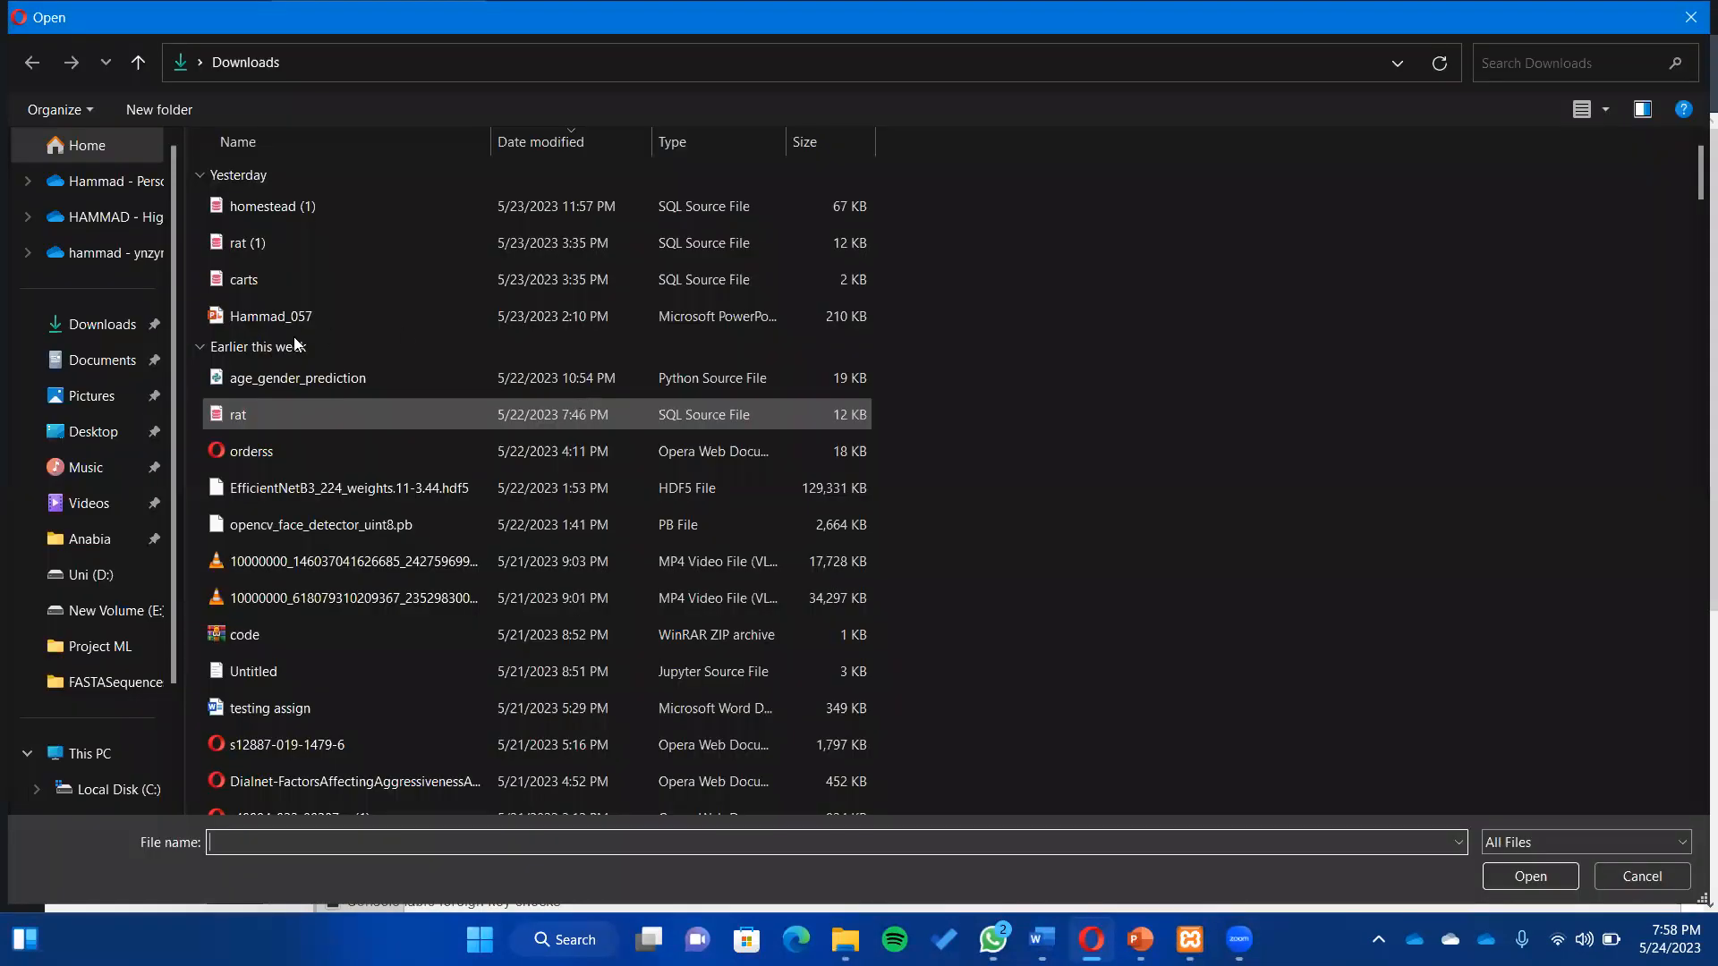
{"action": "scroll", "coordinate": [174, 627], "scroll_direction": "down", "scroll_amount": 1}
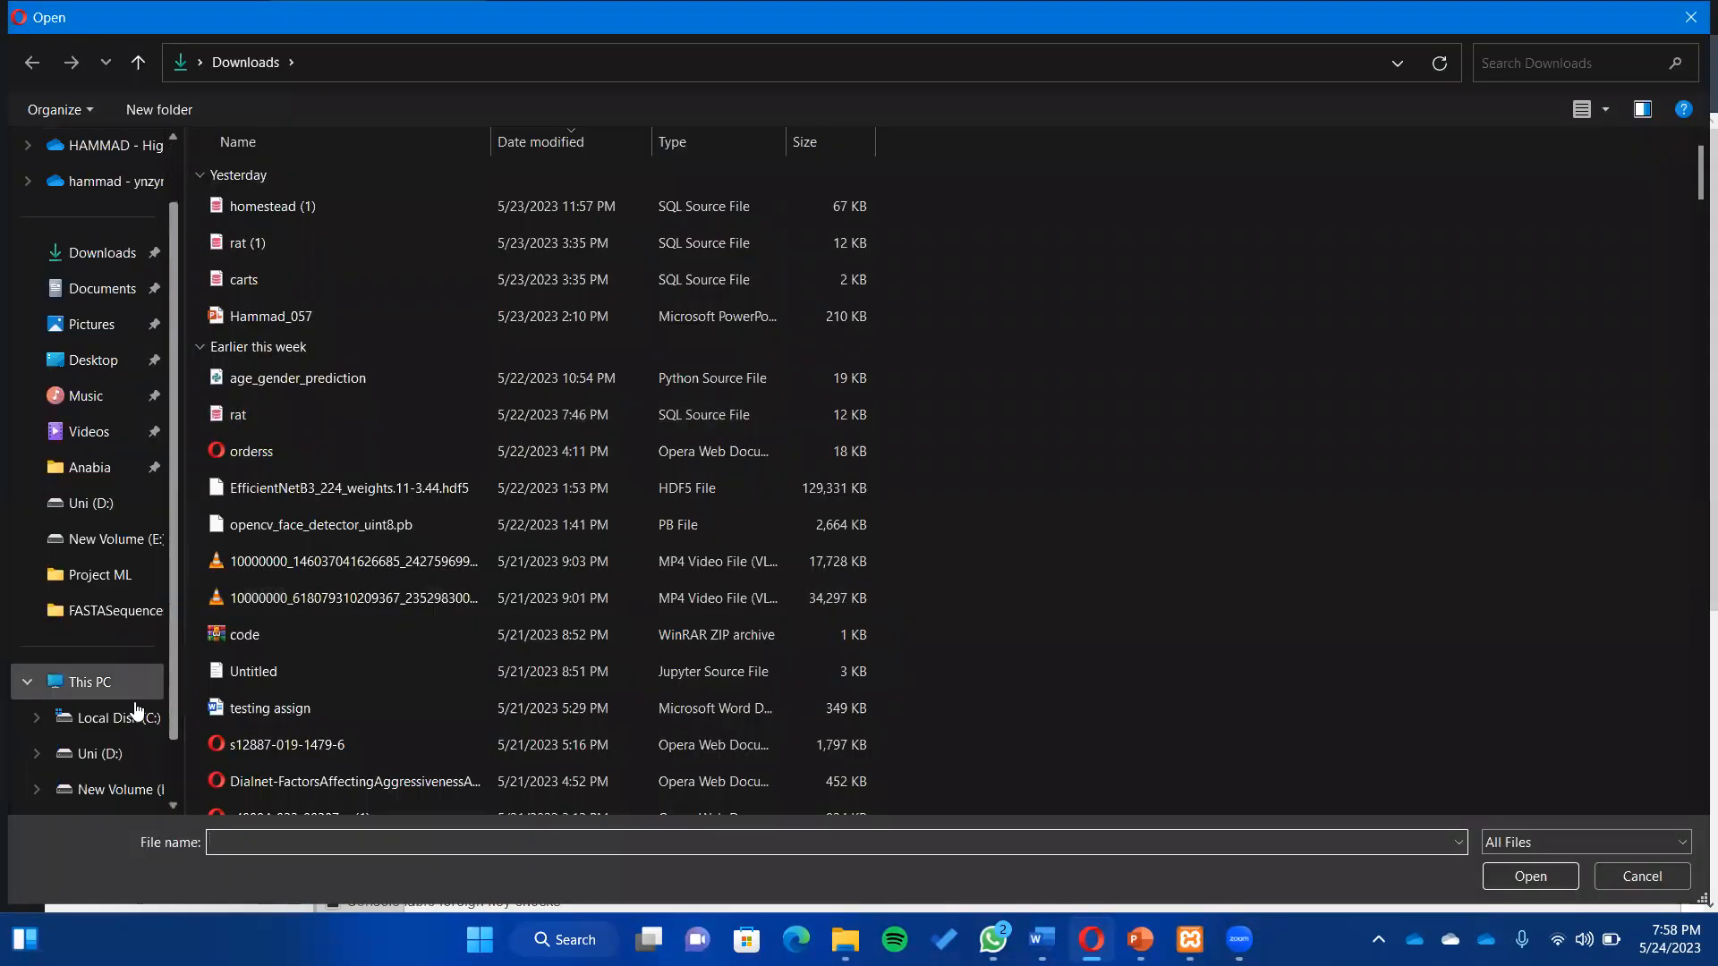
{"action": "left_click", "coordinate": [138, 707]}
{"action": "scroll", "coordinate": [225, 653], "scroll_direction": "down", "scroll_amount": 2}
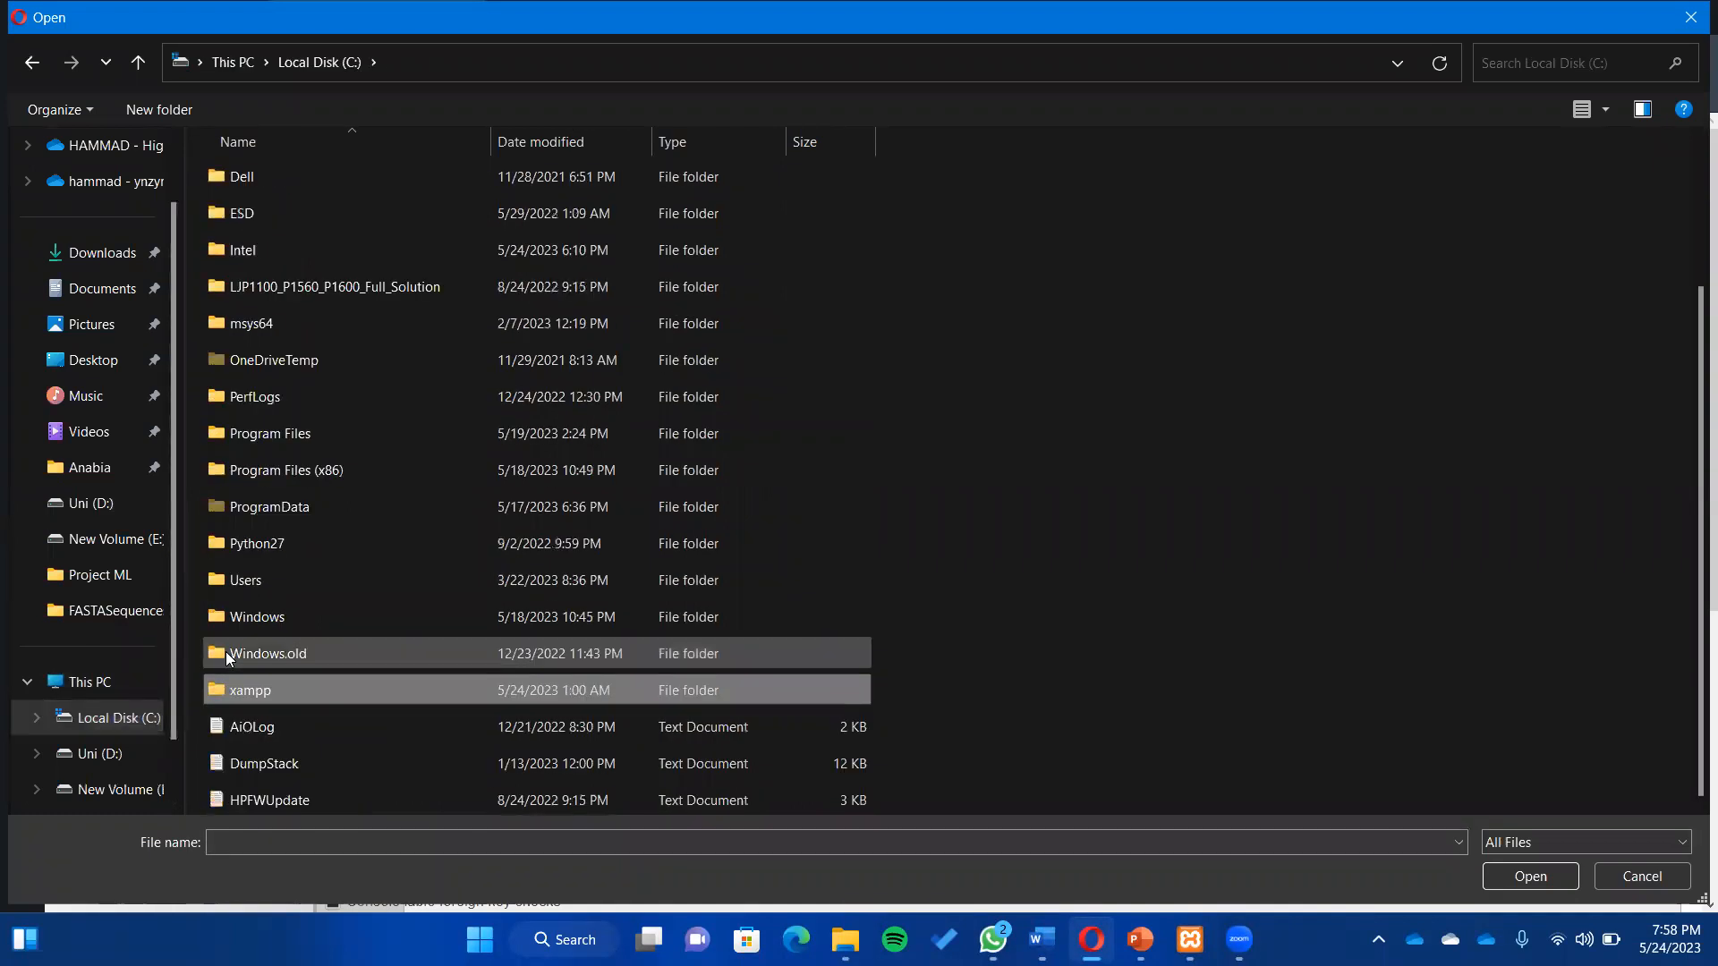
{"action": "double_click", "coordinate": [264, 680]}
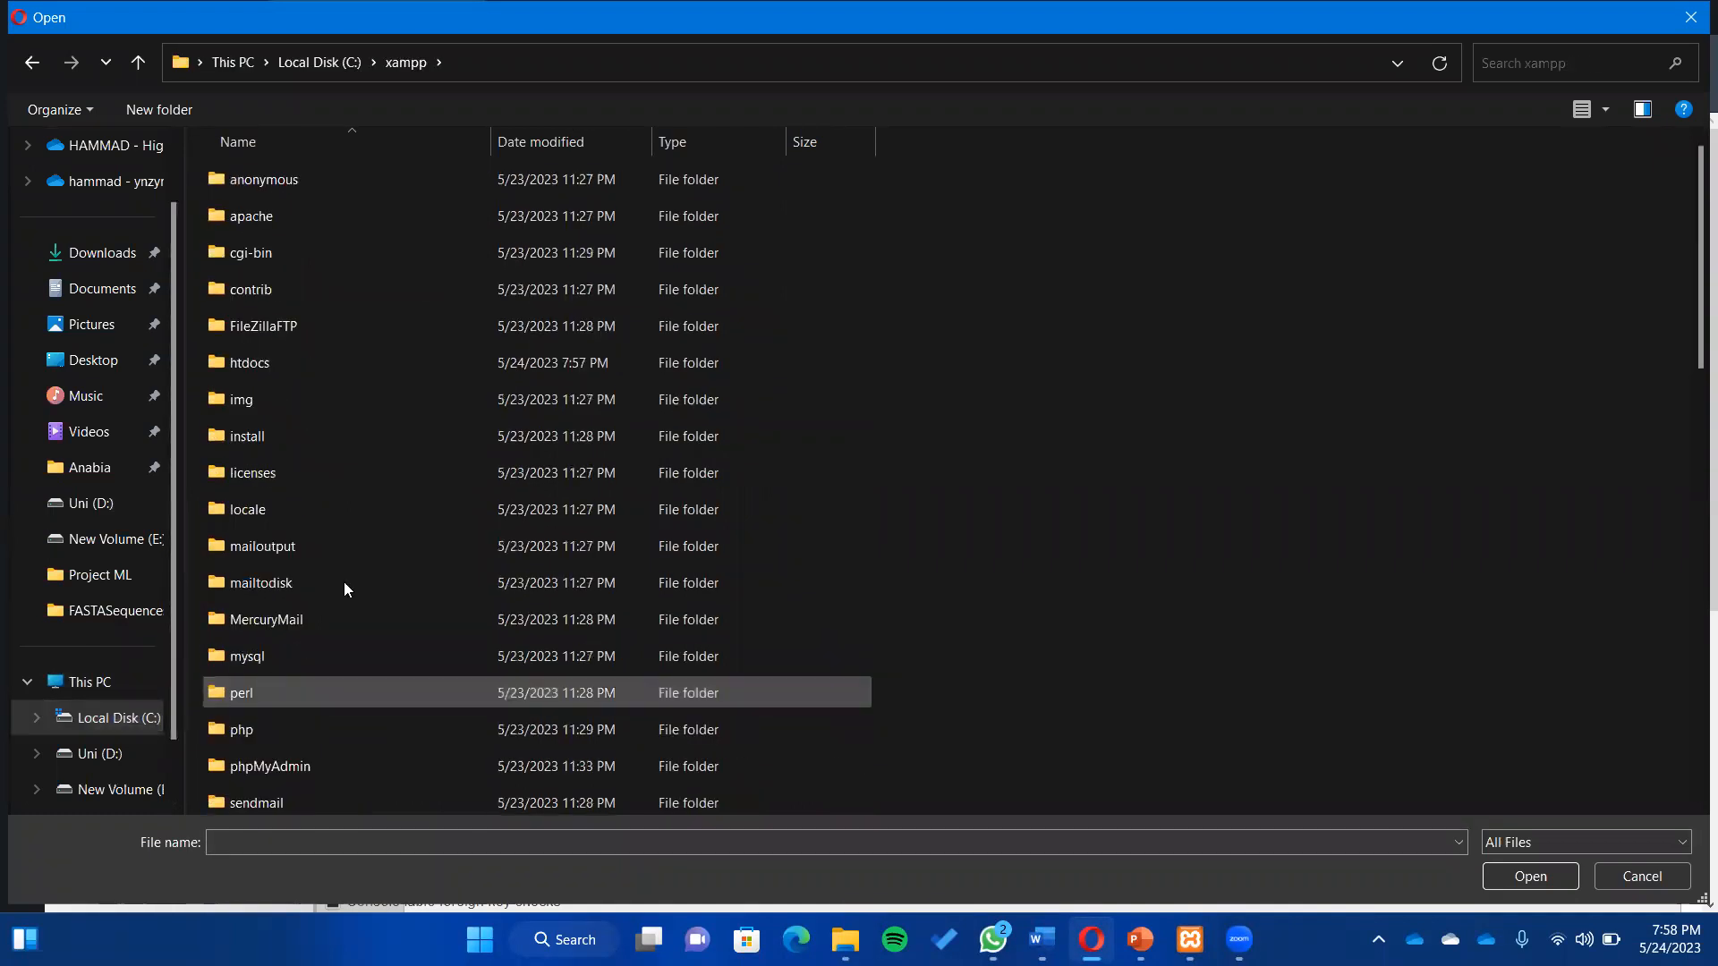
{"action": "left_click", "coordinate": [386, 465]}
{"action": "key", "text": "h"}
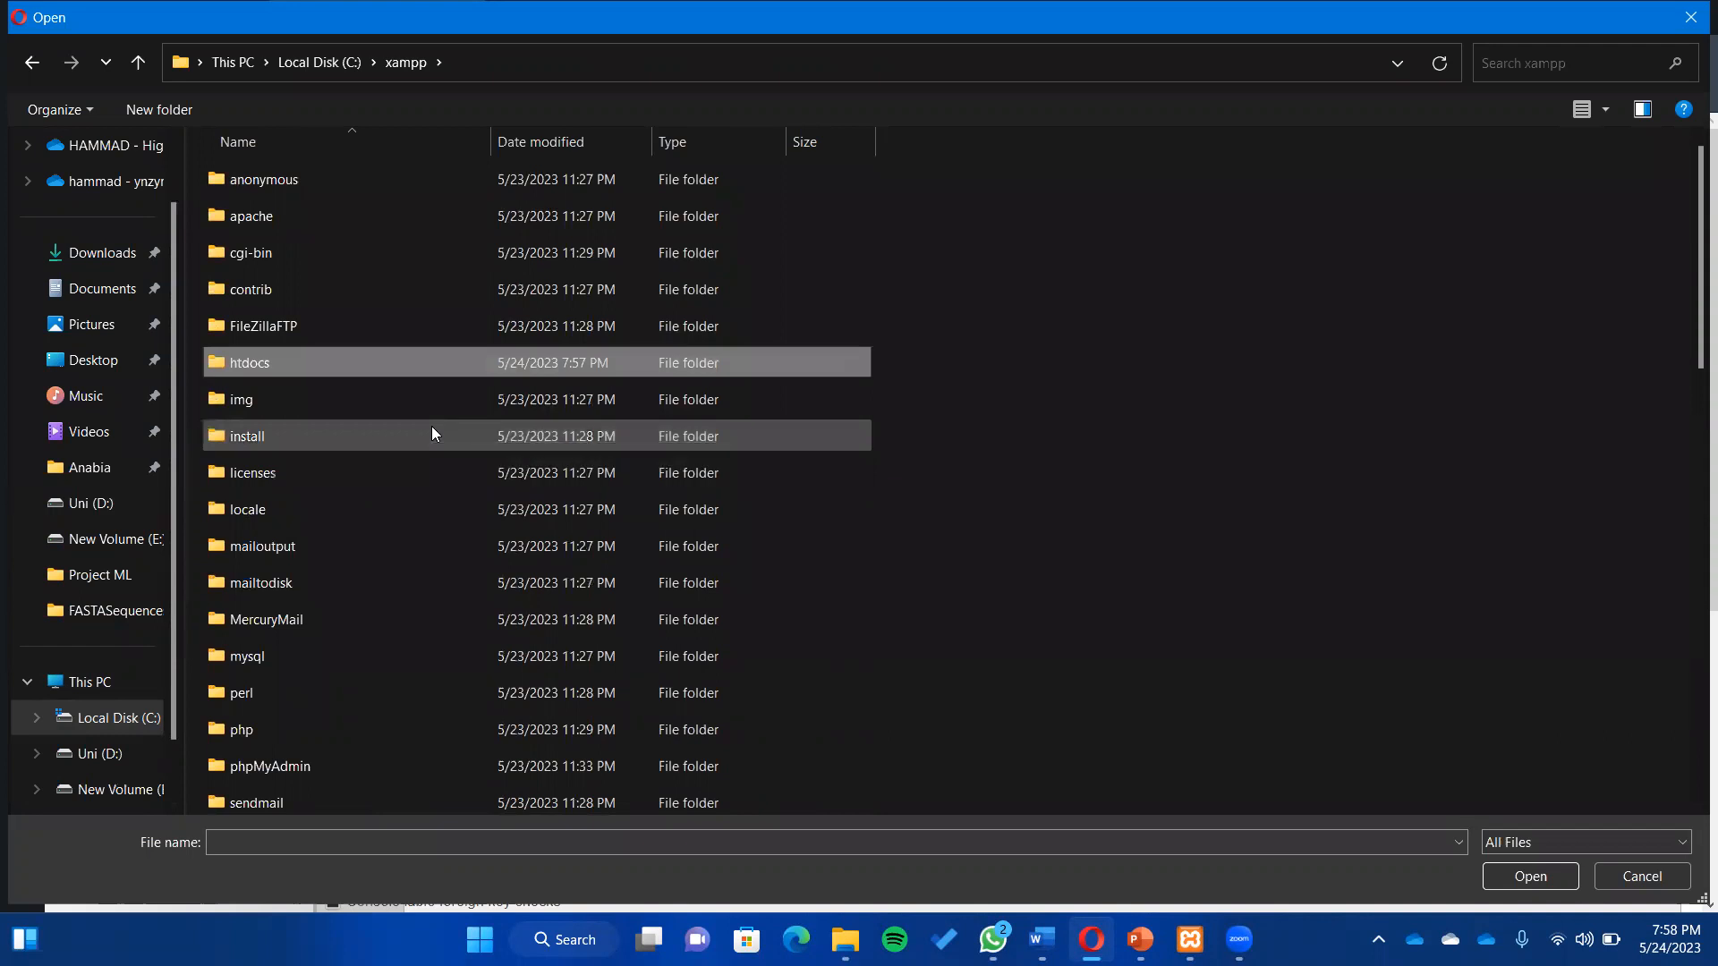
{"action": "double_click", "coordinate": [413, 375]}
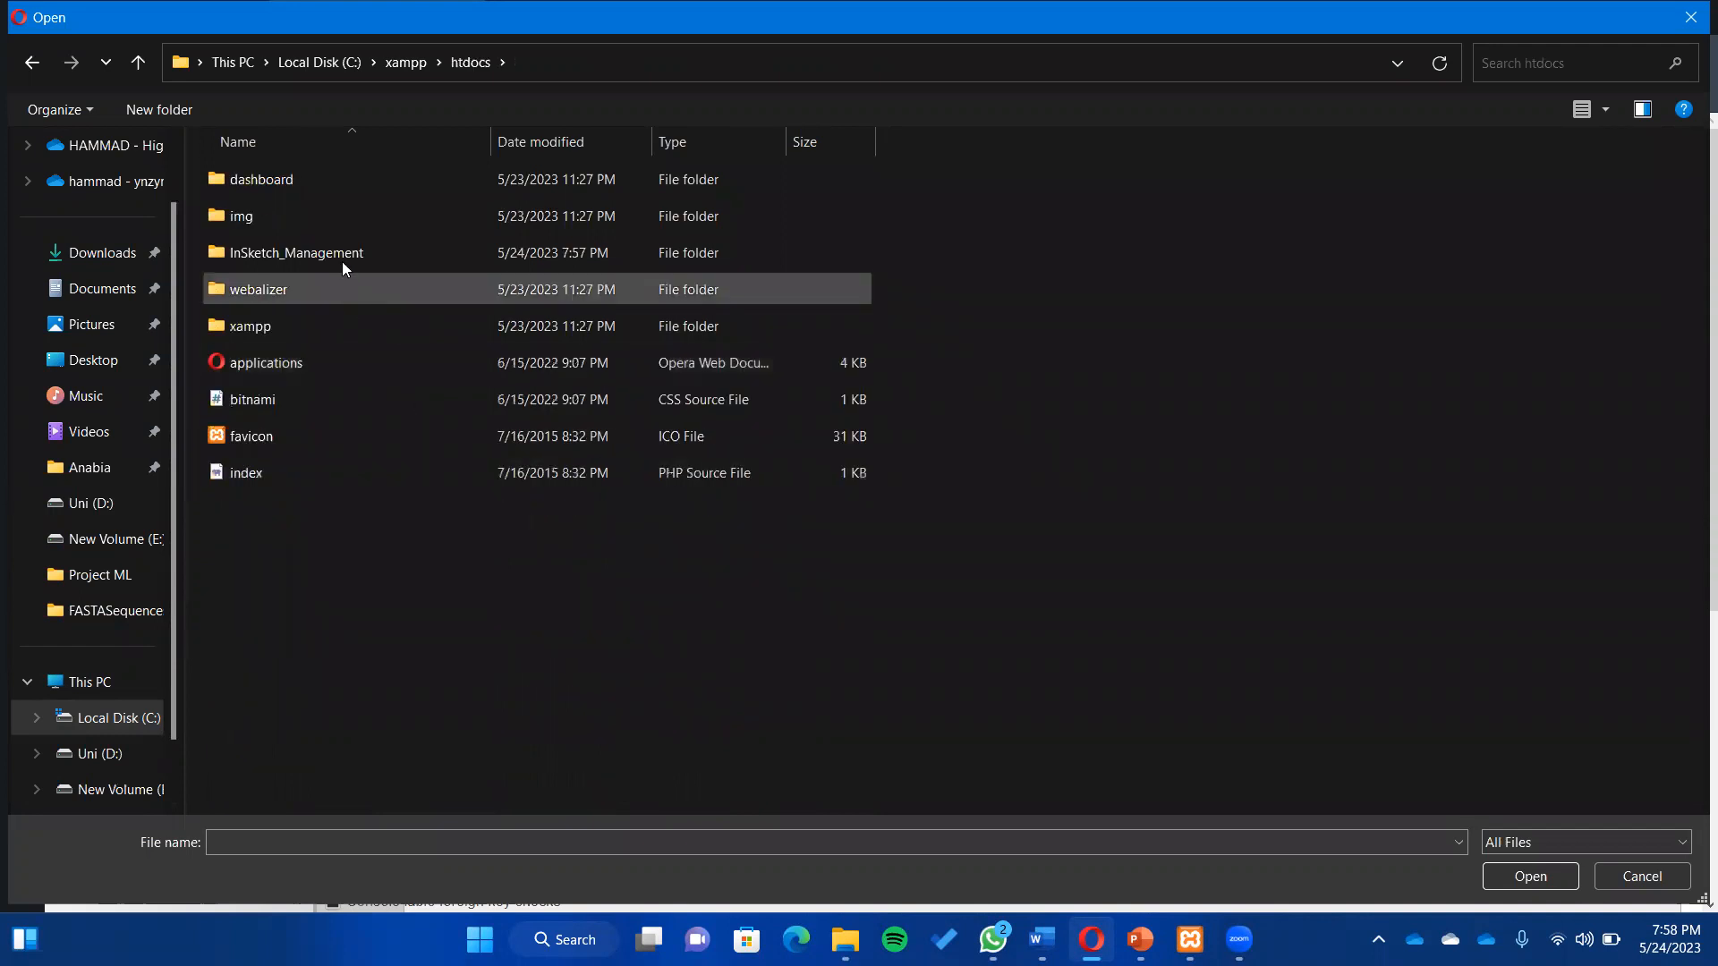
{"action": "double_click", "coordinate": [341, 262]}
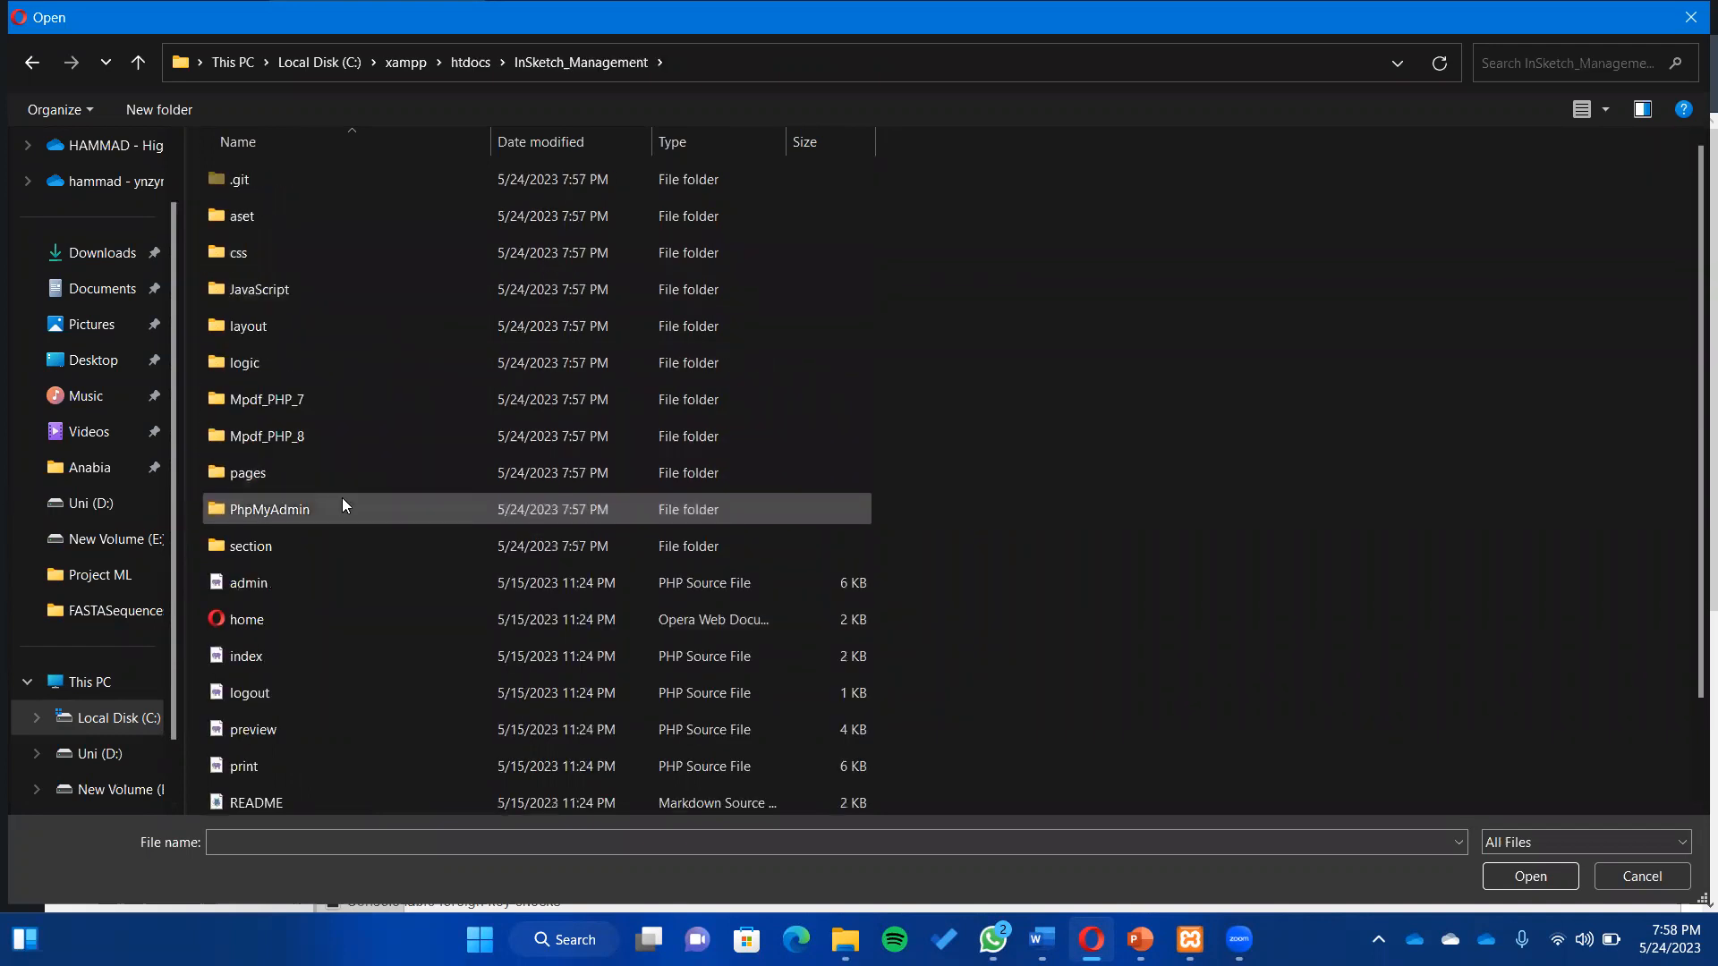
{"action": "double_click", "coordinate": [342, 501]}
{"action": "left_click", "coordinate": [480, 191]}
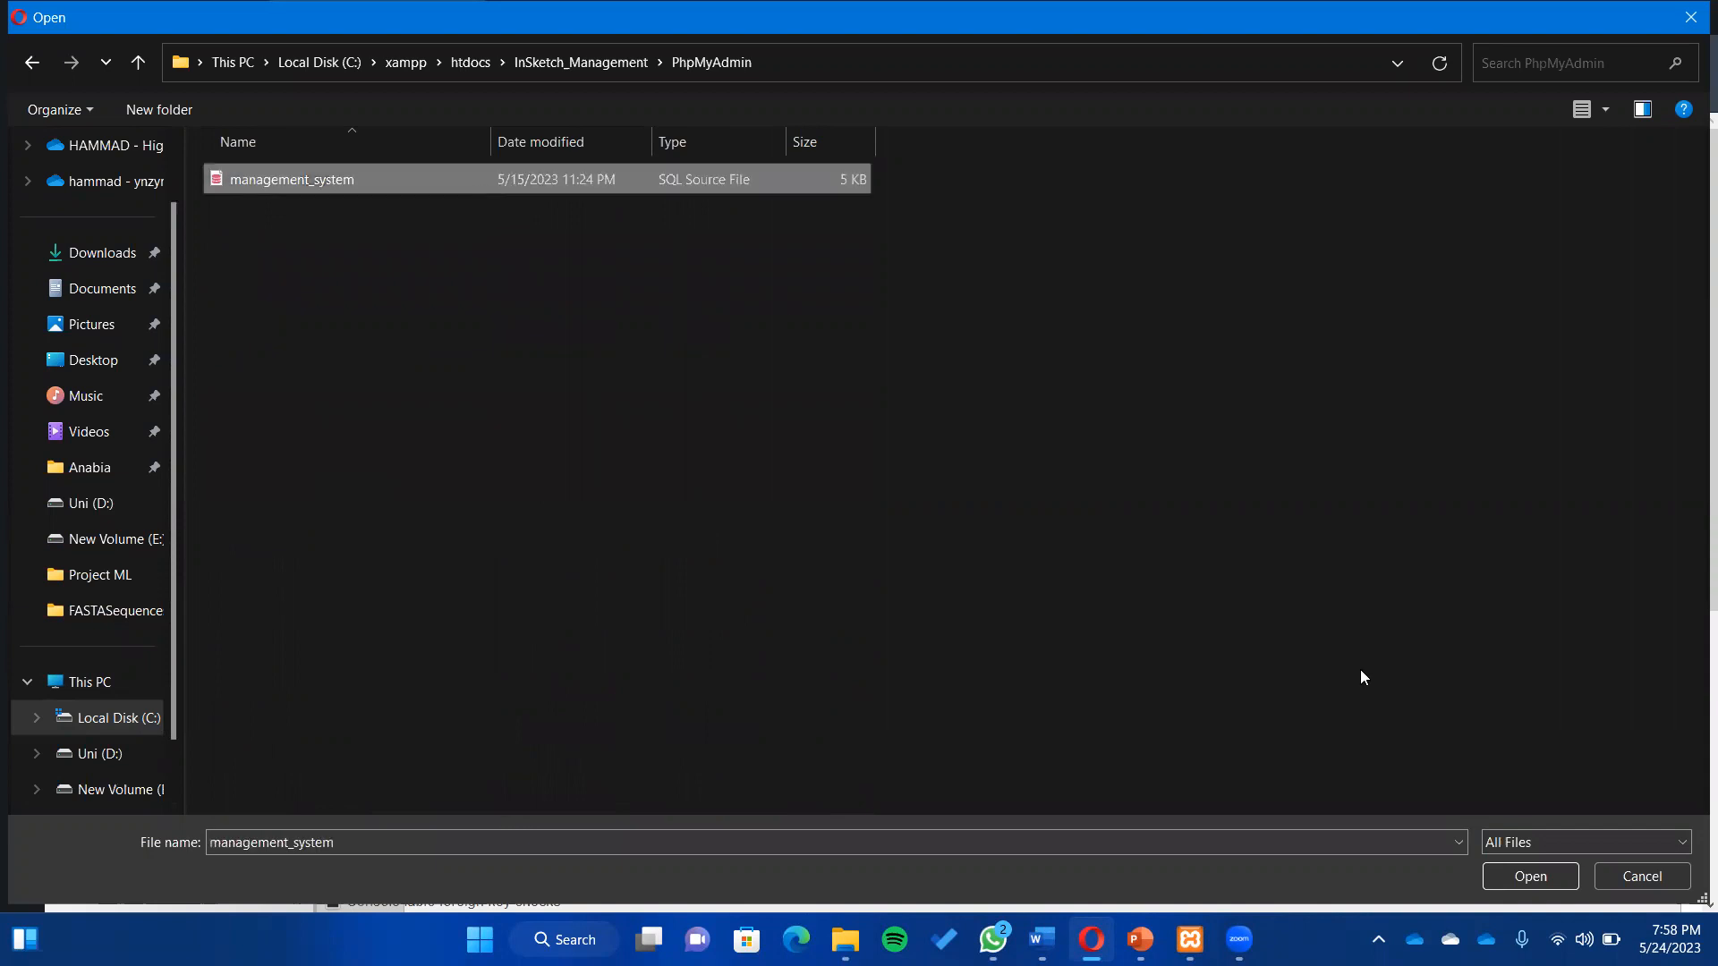
{"action": "left_click", "coordinate": [1527, 887]}
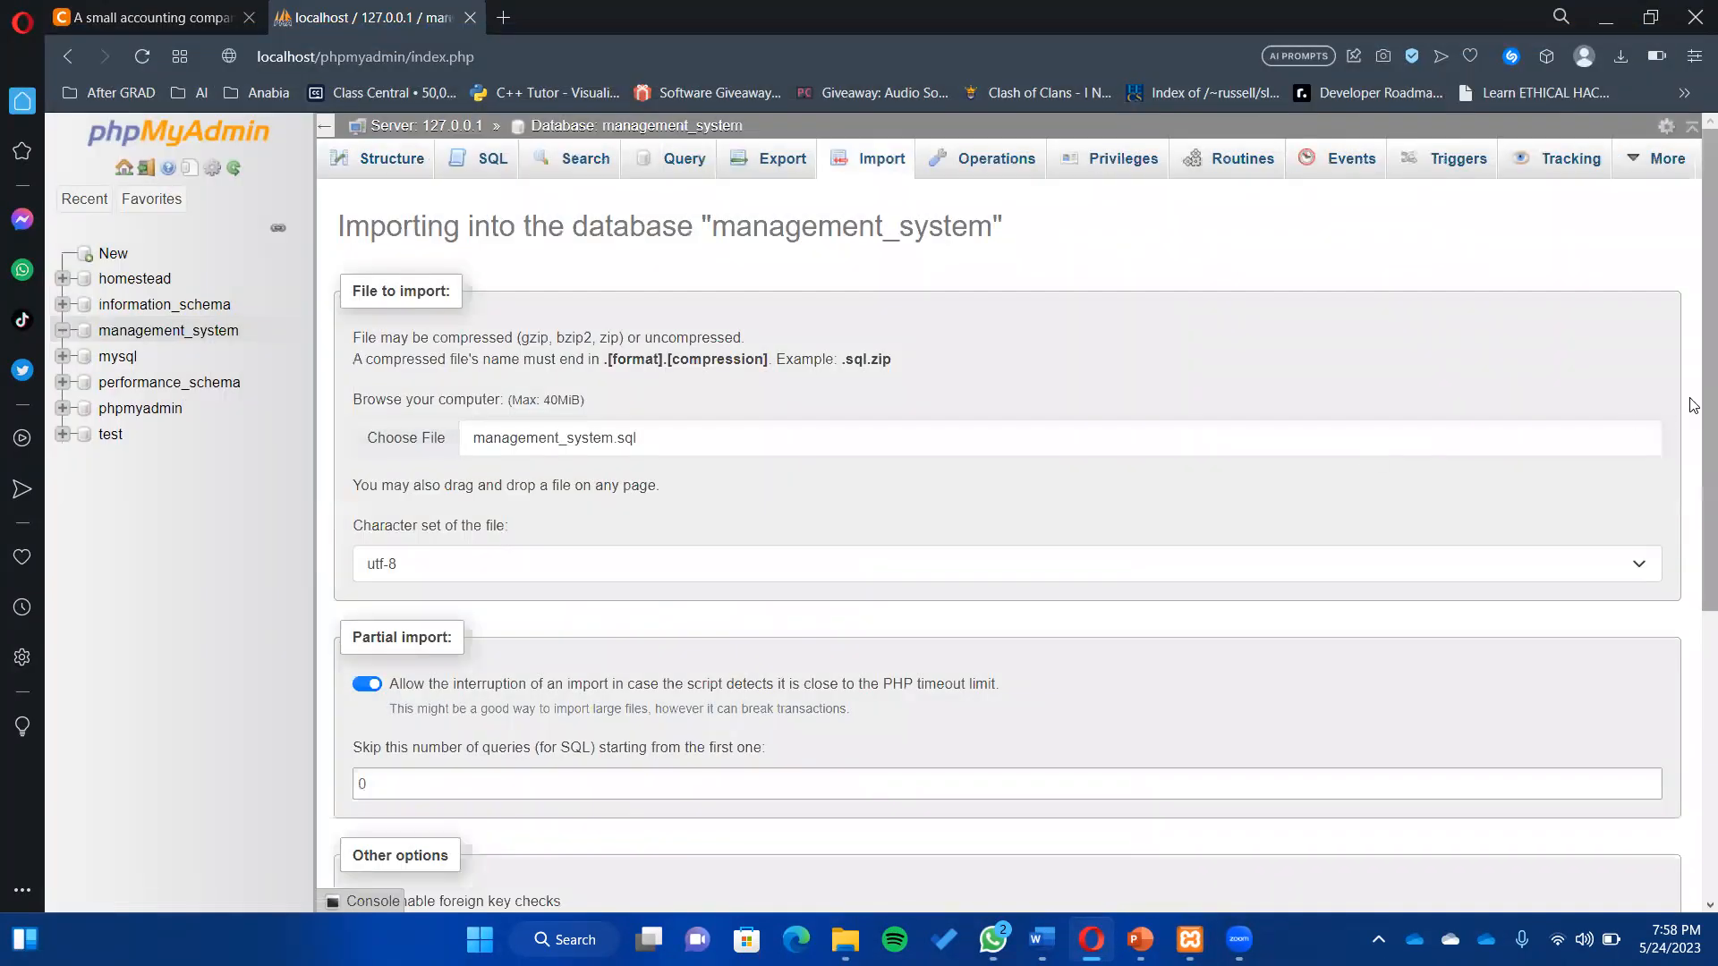
- Run the import, adding the expenditure, finance, record, savings, savings_out and users tables
{"action": "scroll", "coordinate": [554, 826], "scroll_direction": "down", "scroll_amount": 5}
{"action": "left_click", "coordinate": [398, 841]}
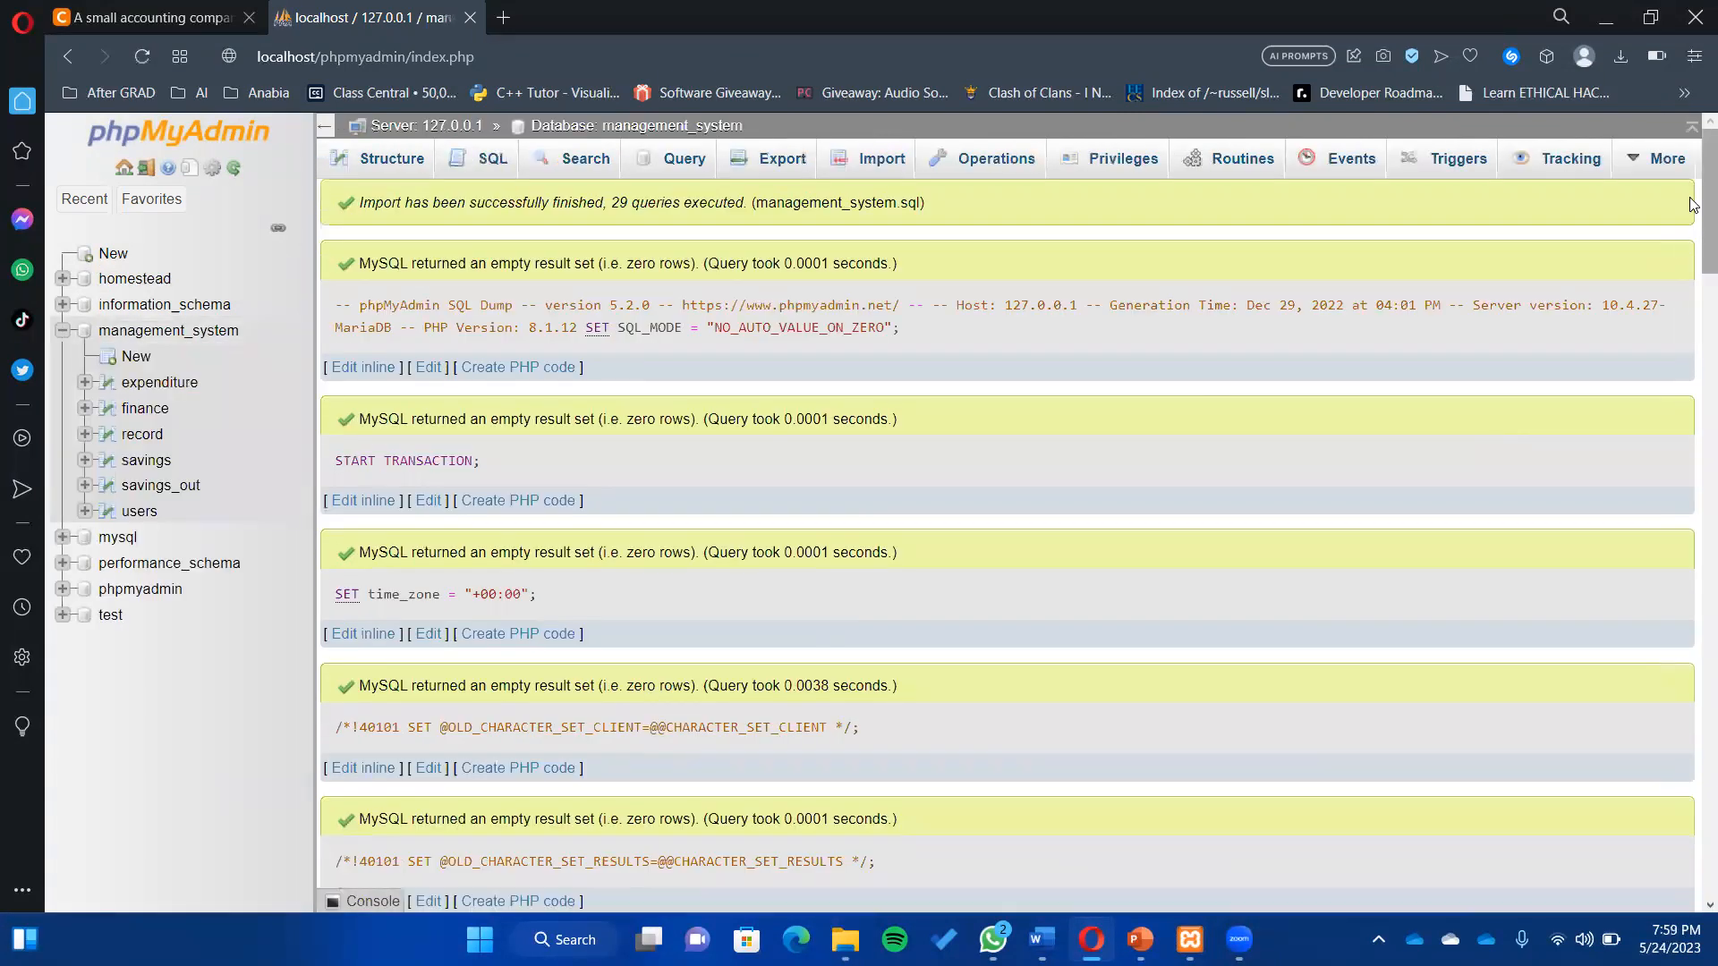
{"action": "left_click_drag", "start_coordinate": [1707, 199], "coordinate": [1683, 140]}
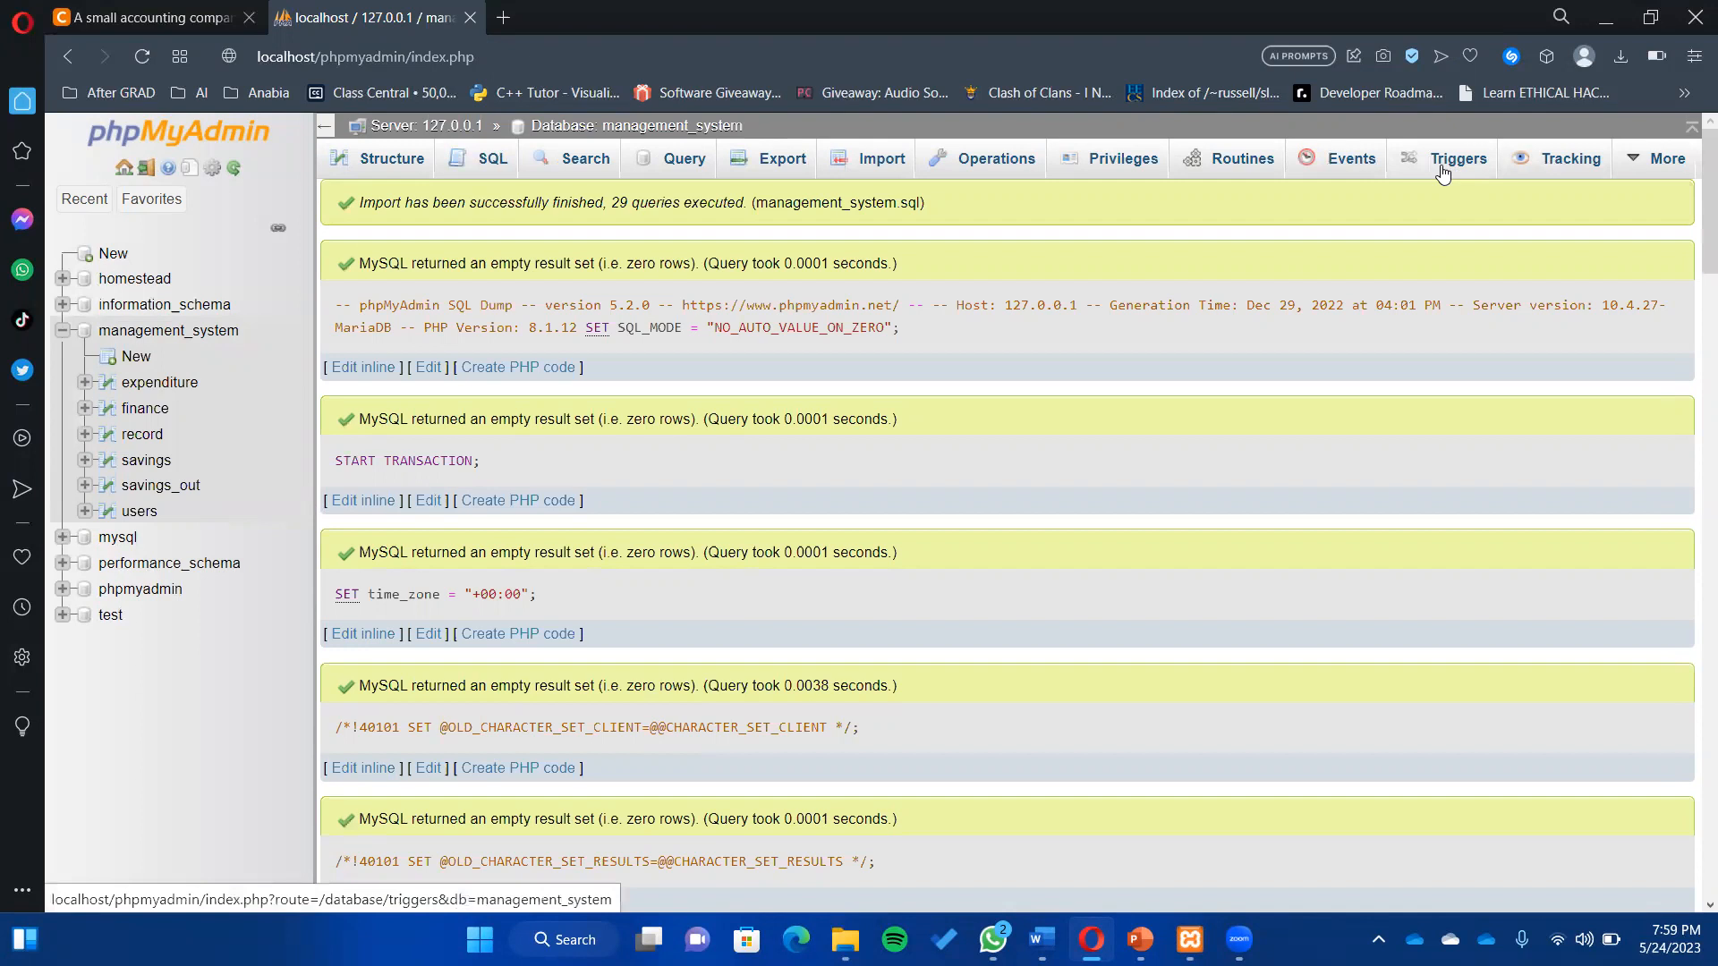
- Show the Operations page of the management_system database
{"action": "left_click", "coordinate": [1019, 157]}
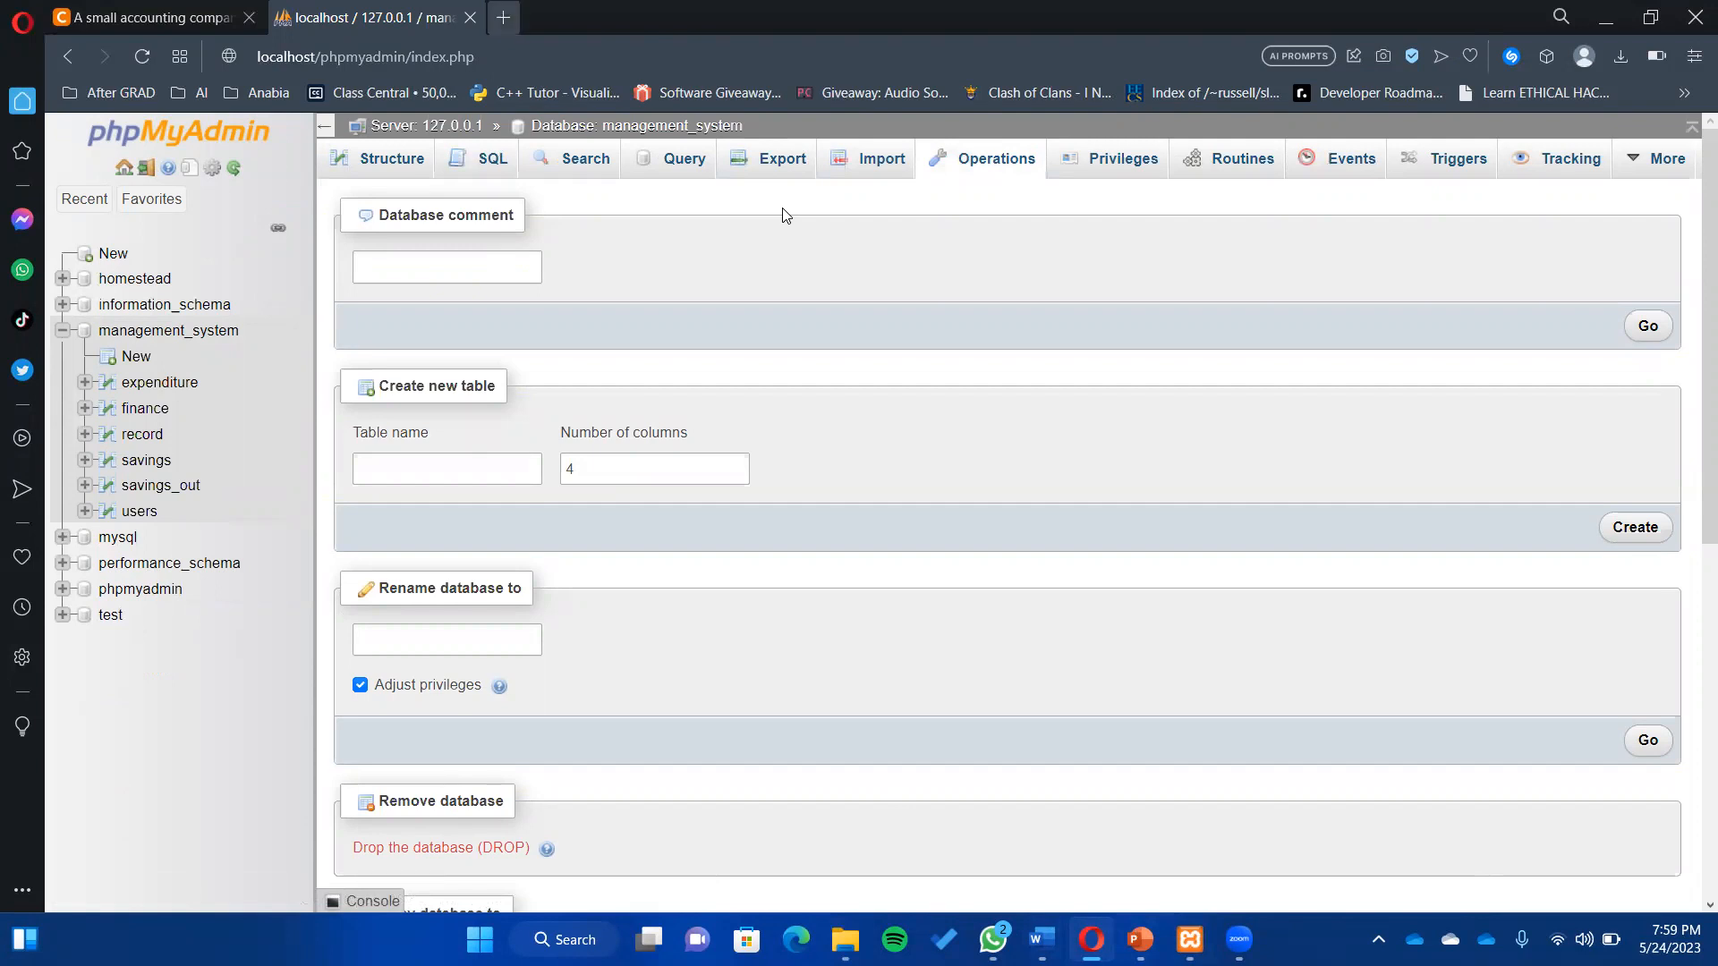
{"action": "key", "text": "ctrl+t"}
- Load localhost/InSketch_Management in the new tab, then return to the phpMyAdmin tab
{"action": "type", "text": "local"}
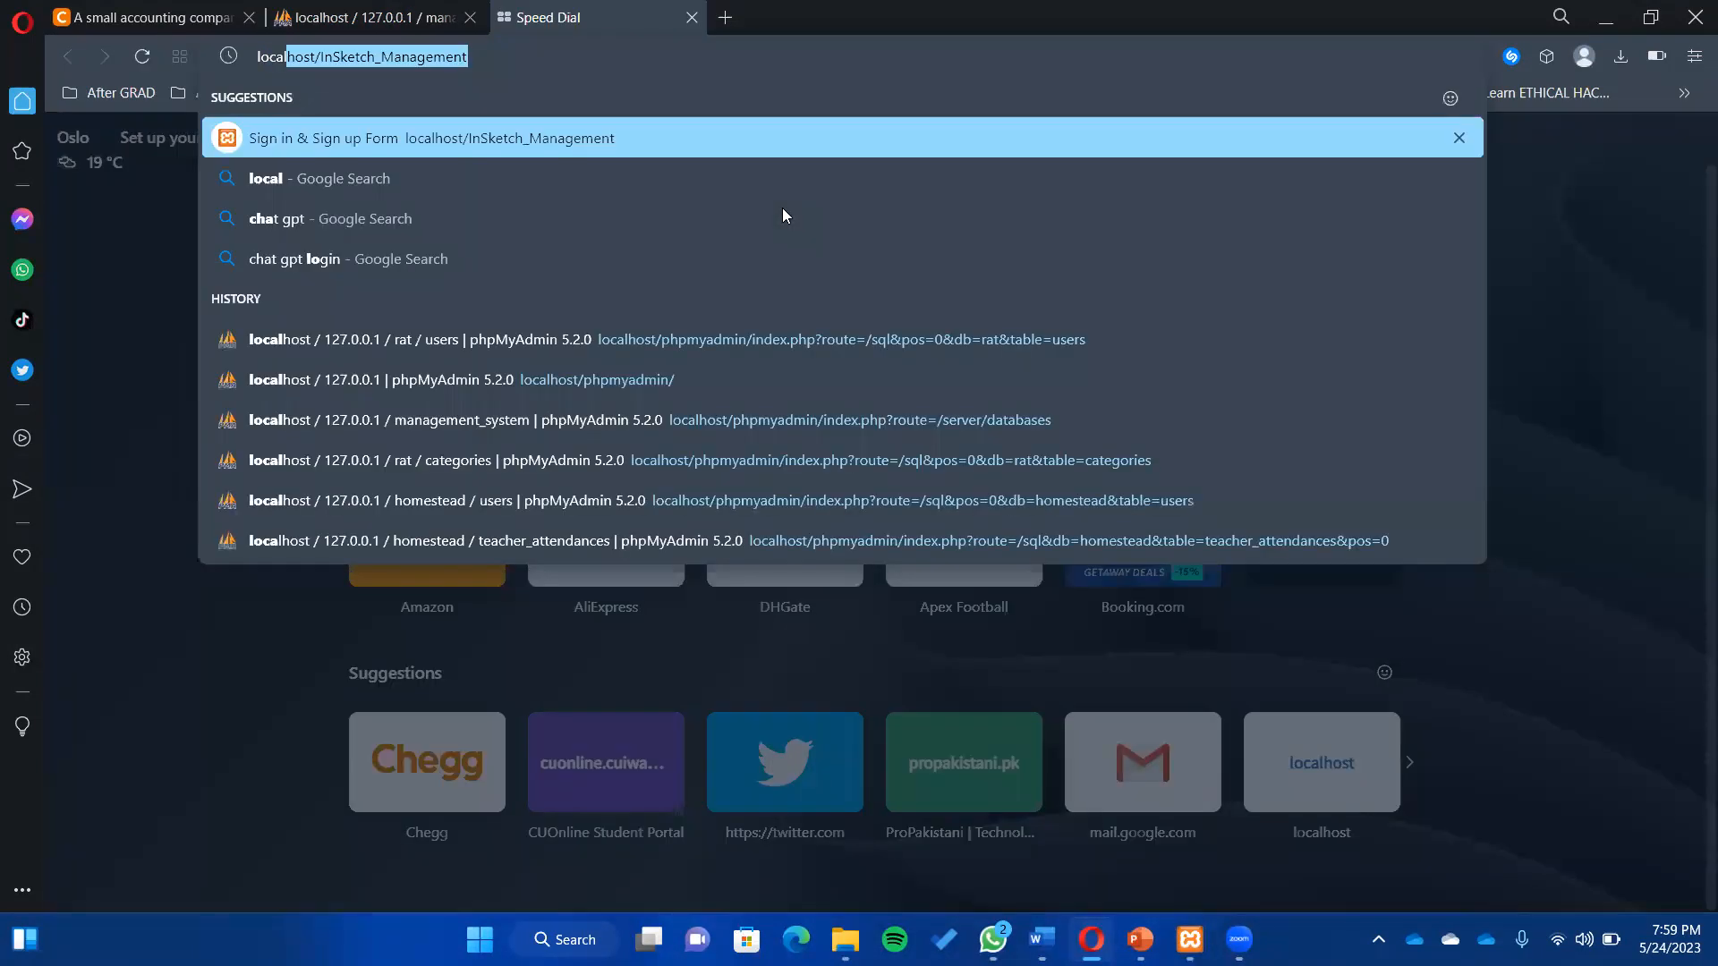
{"action": "key", "text": "End"}
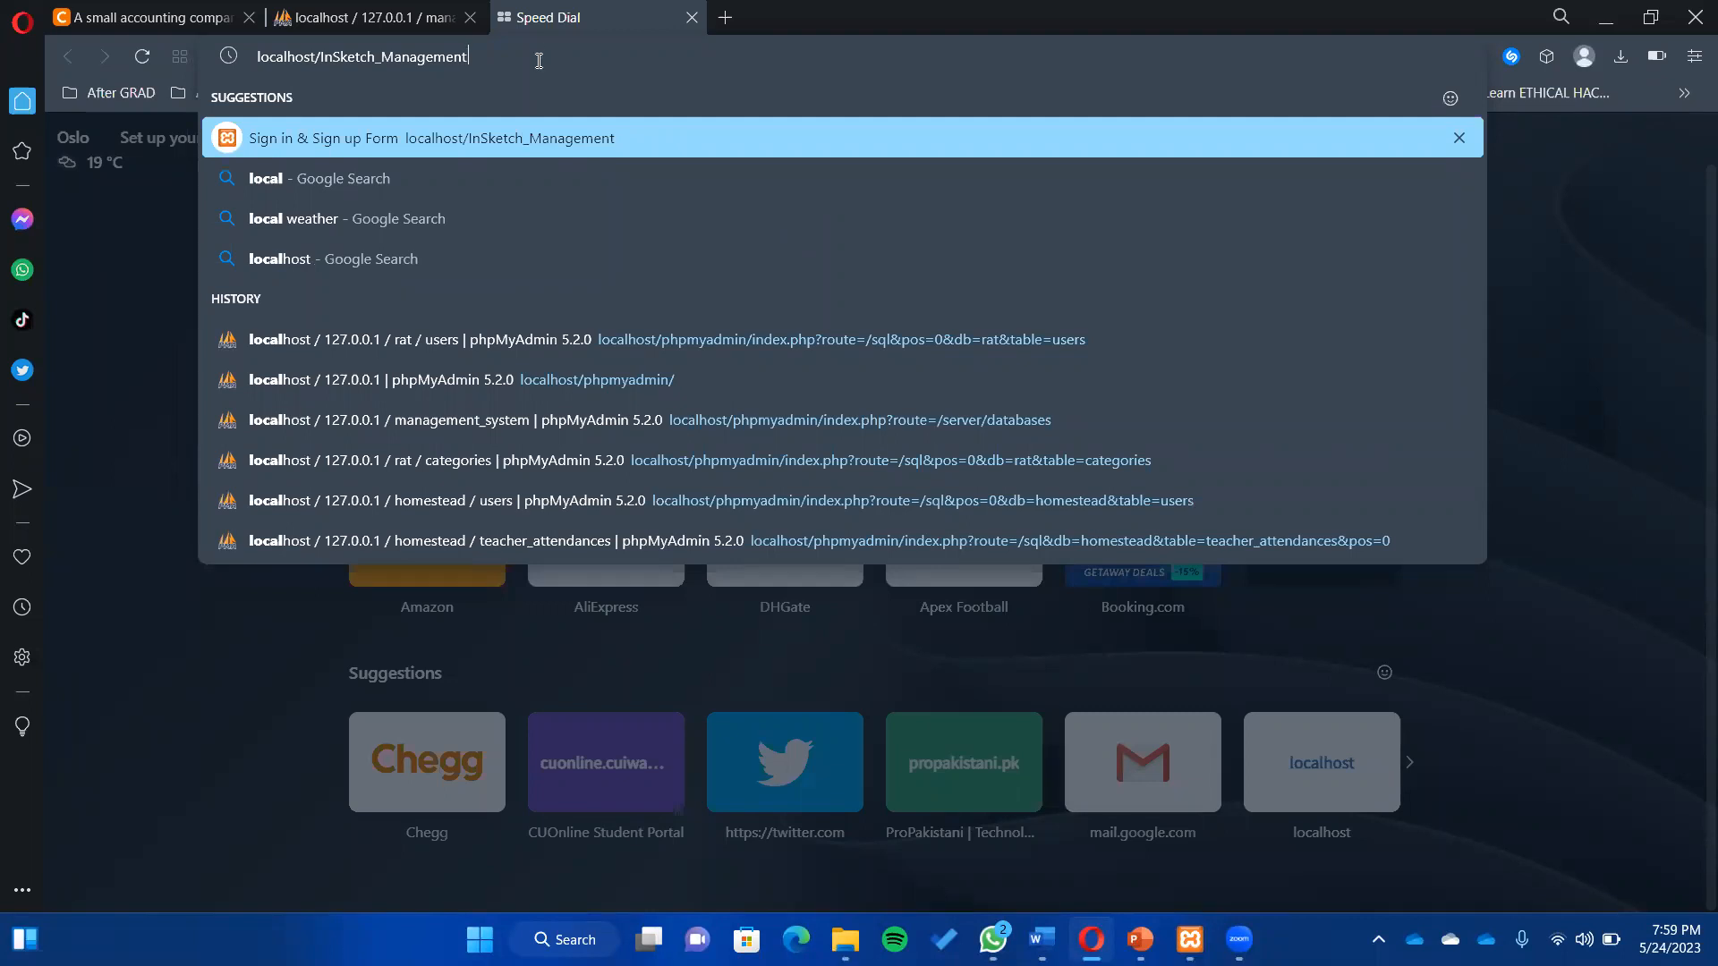
{"action": "key", "text": "Return"}
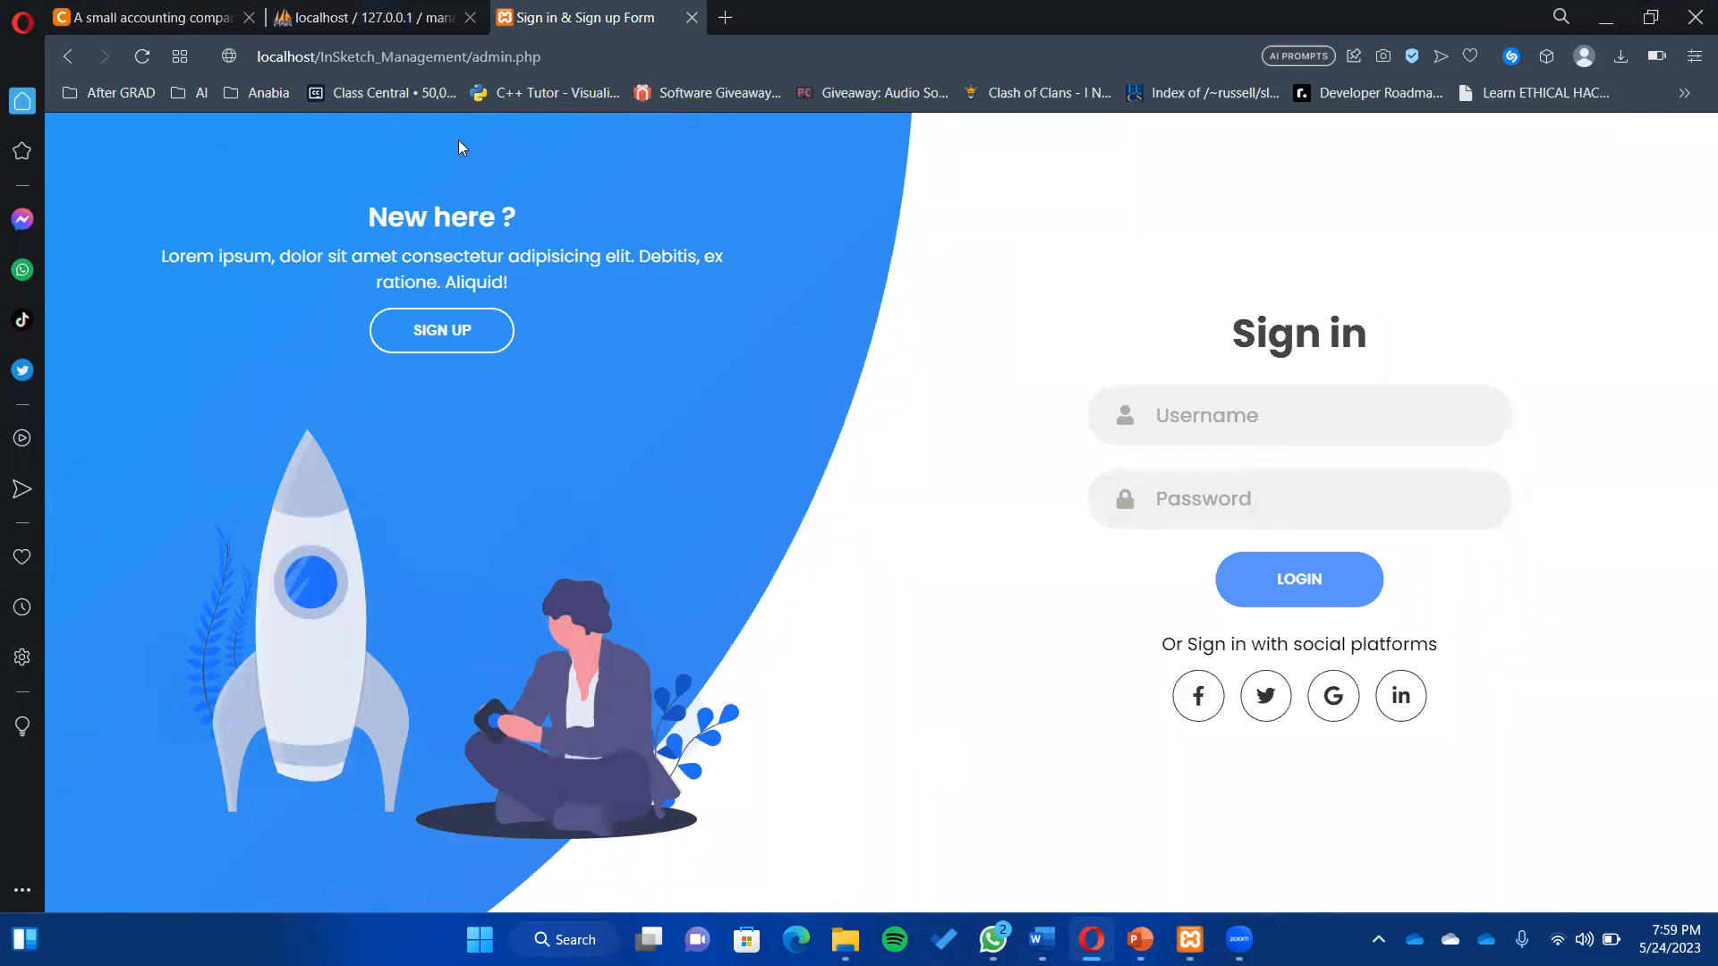
{"action": "left_click", "coordinate": [371, 17]}
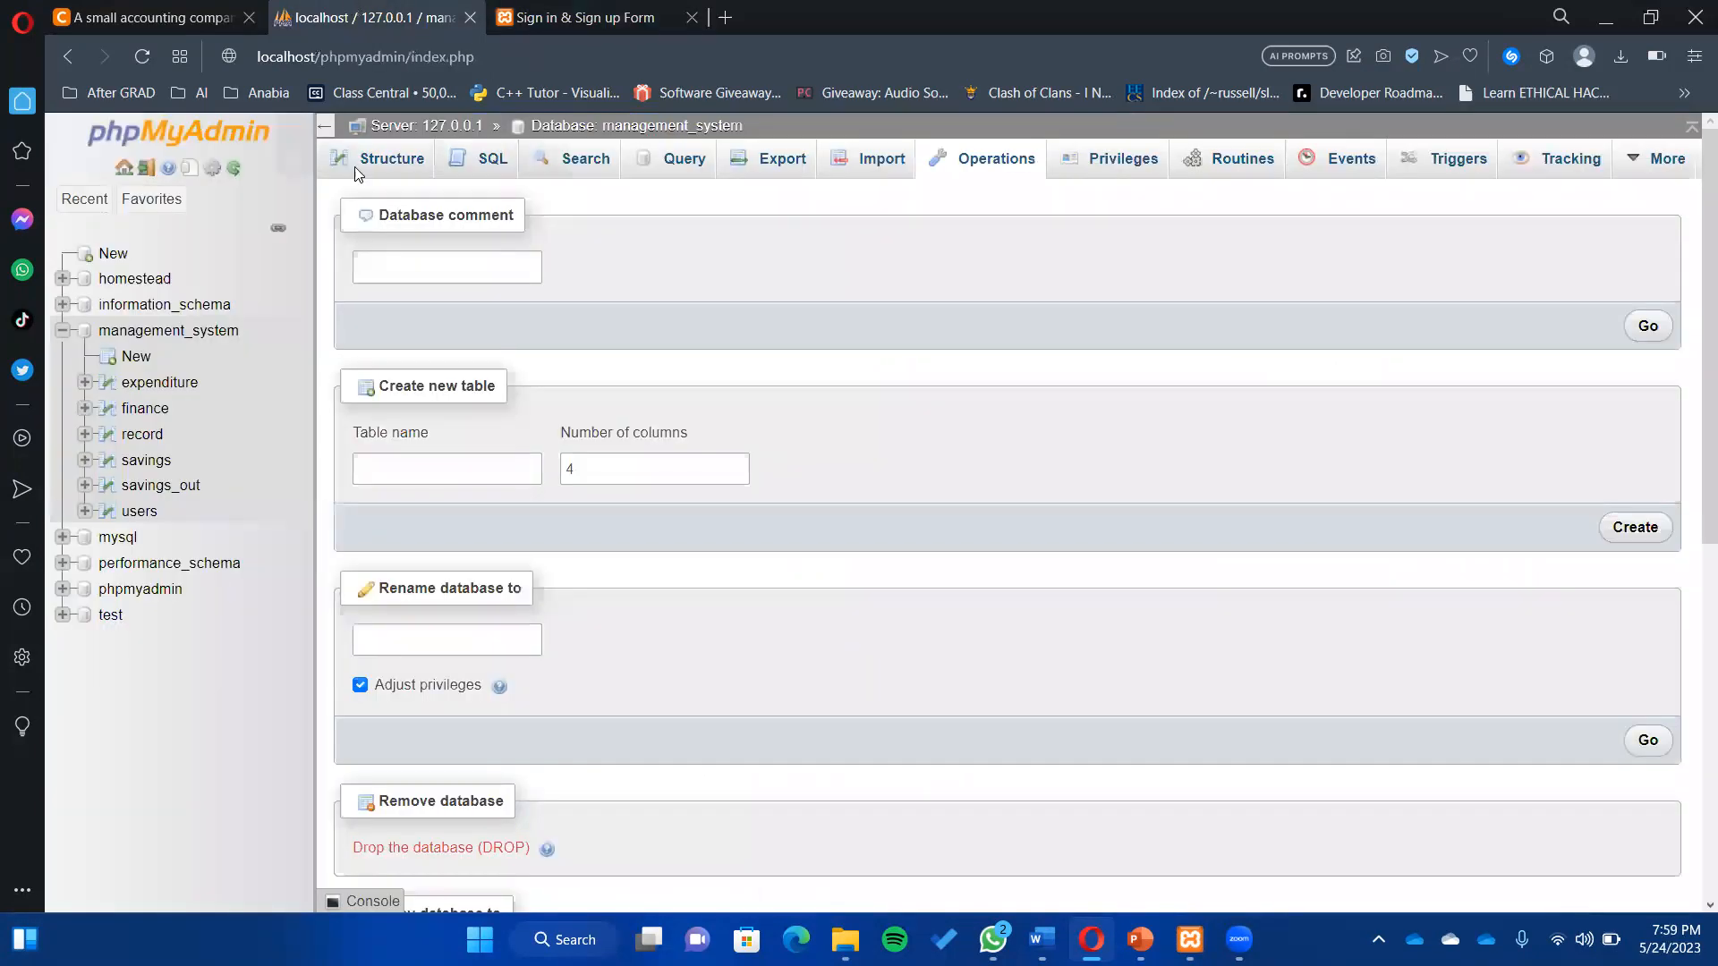
- Check that the users table is empty, then bring up the InSketch_Management Sign up form
{"action": "left_click", "coordinate": [132, 519]}
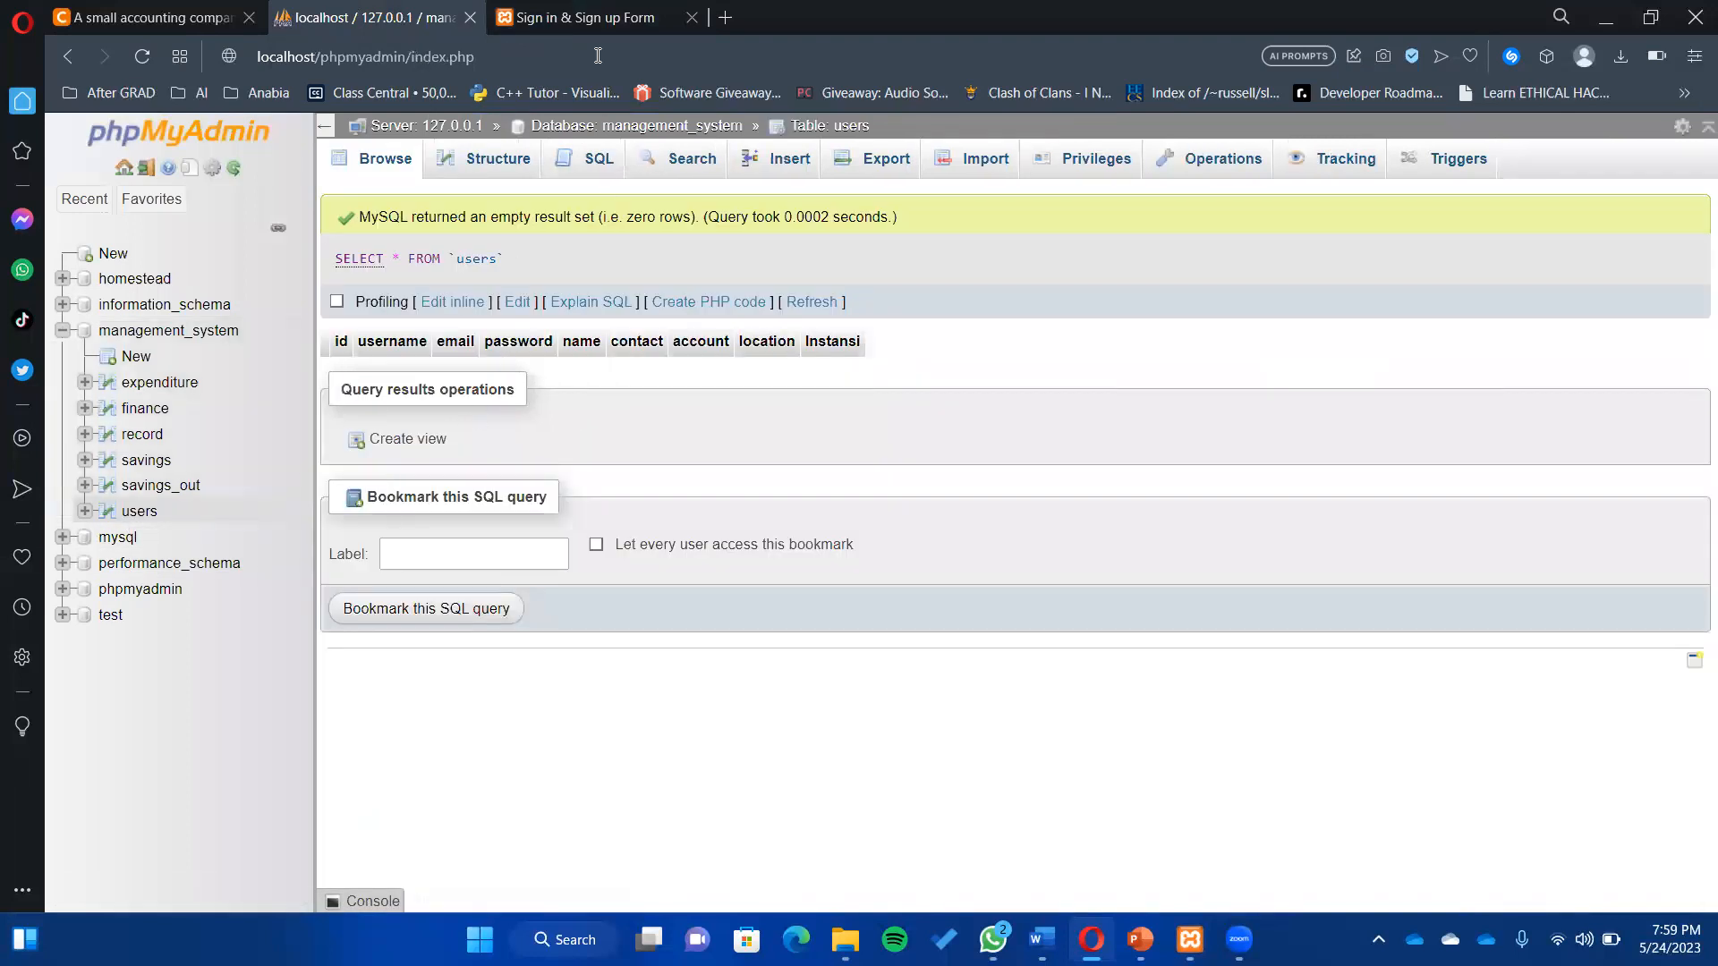
{"action": "left_click", "coordinate": [576, 36]}
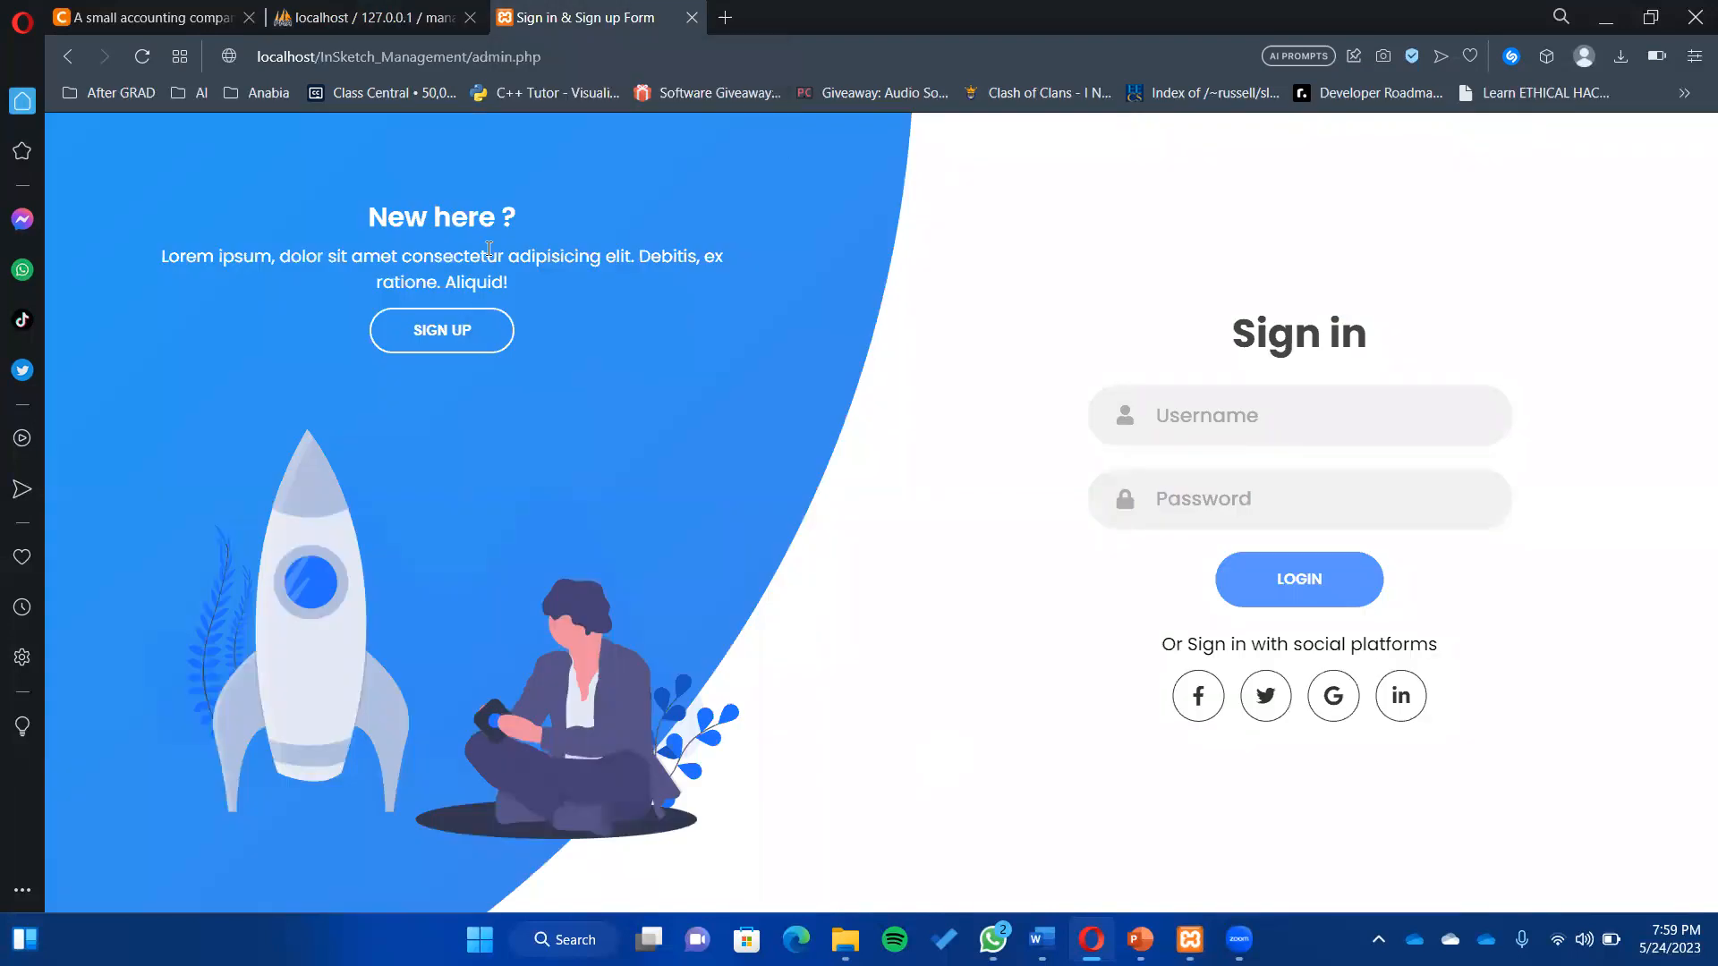
{"action": "left_click", "coordinate": [491, 327]}
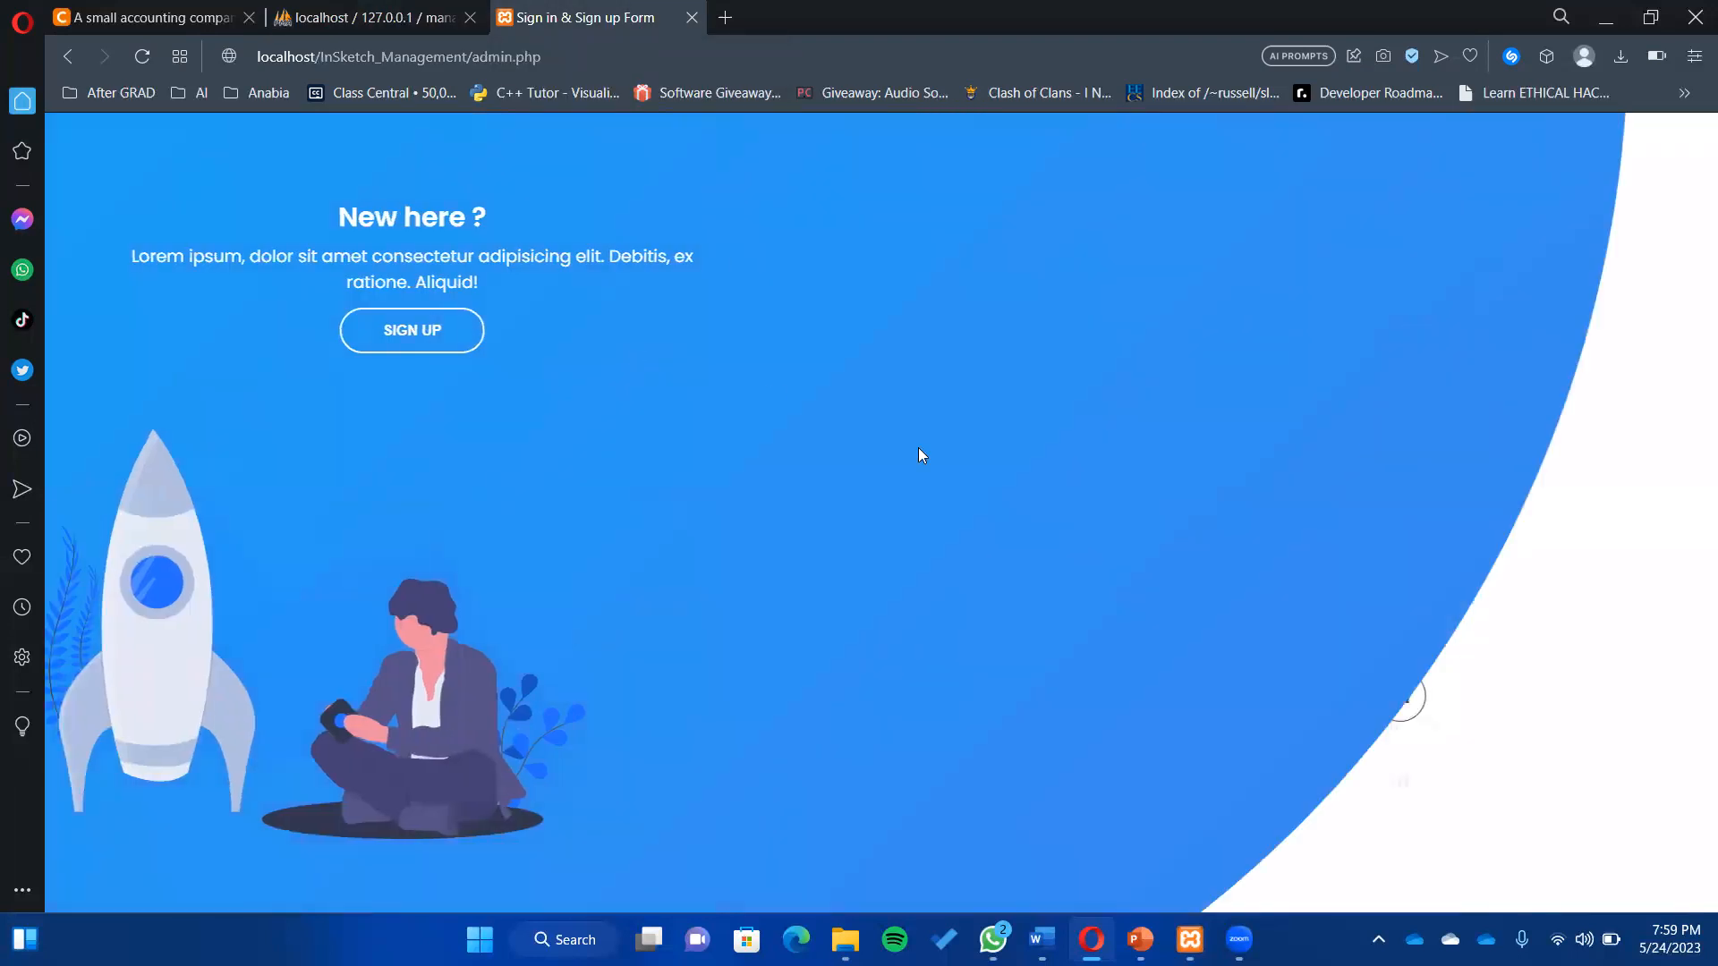
- Enter the test account's username and email address in the Sign up form
{"action": "left_click_drag", "start_coordinate": [448, 287], "coordinate": [468, 314]}
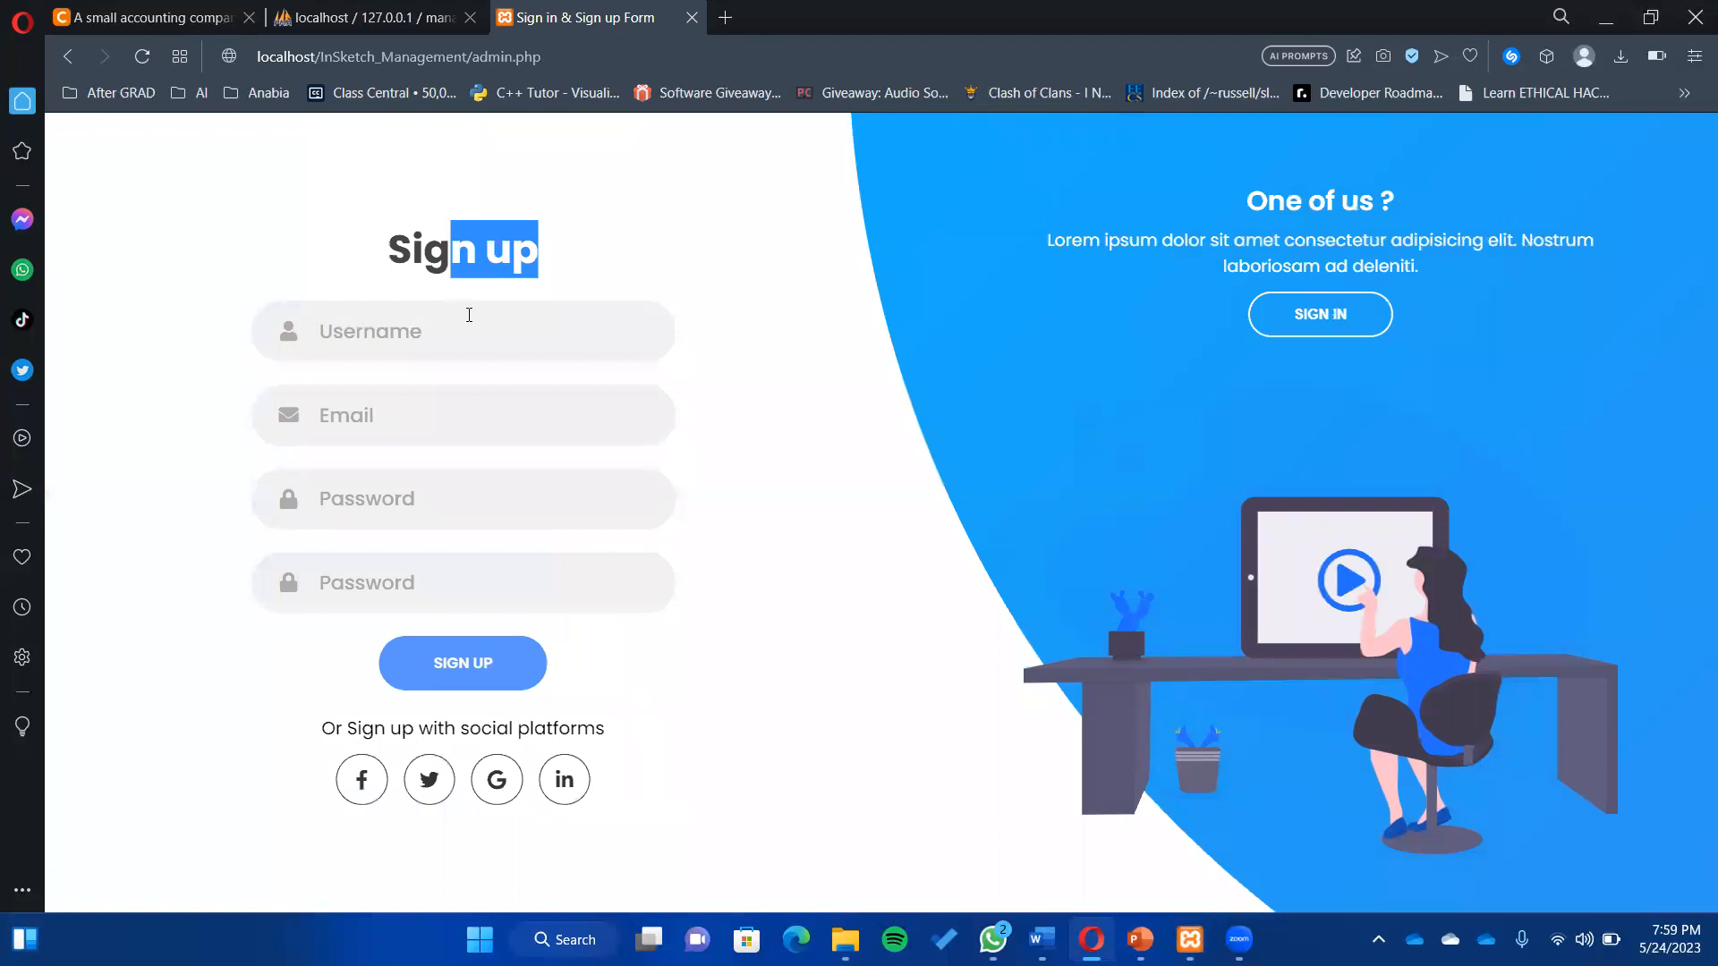
{"action": "left_click", "coordinate": [469, 315]}
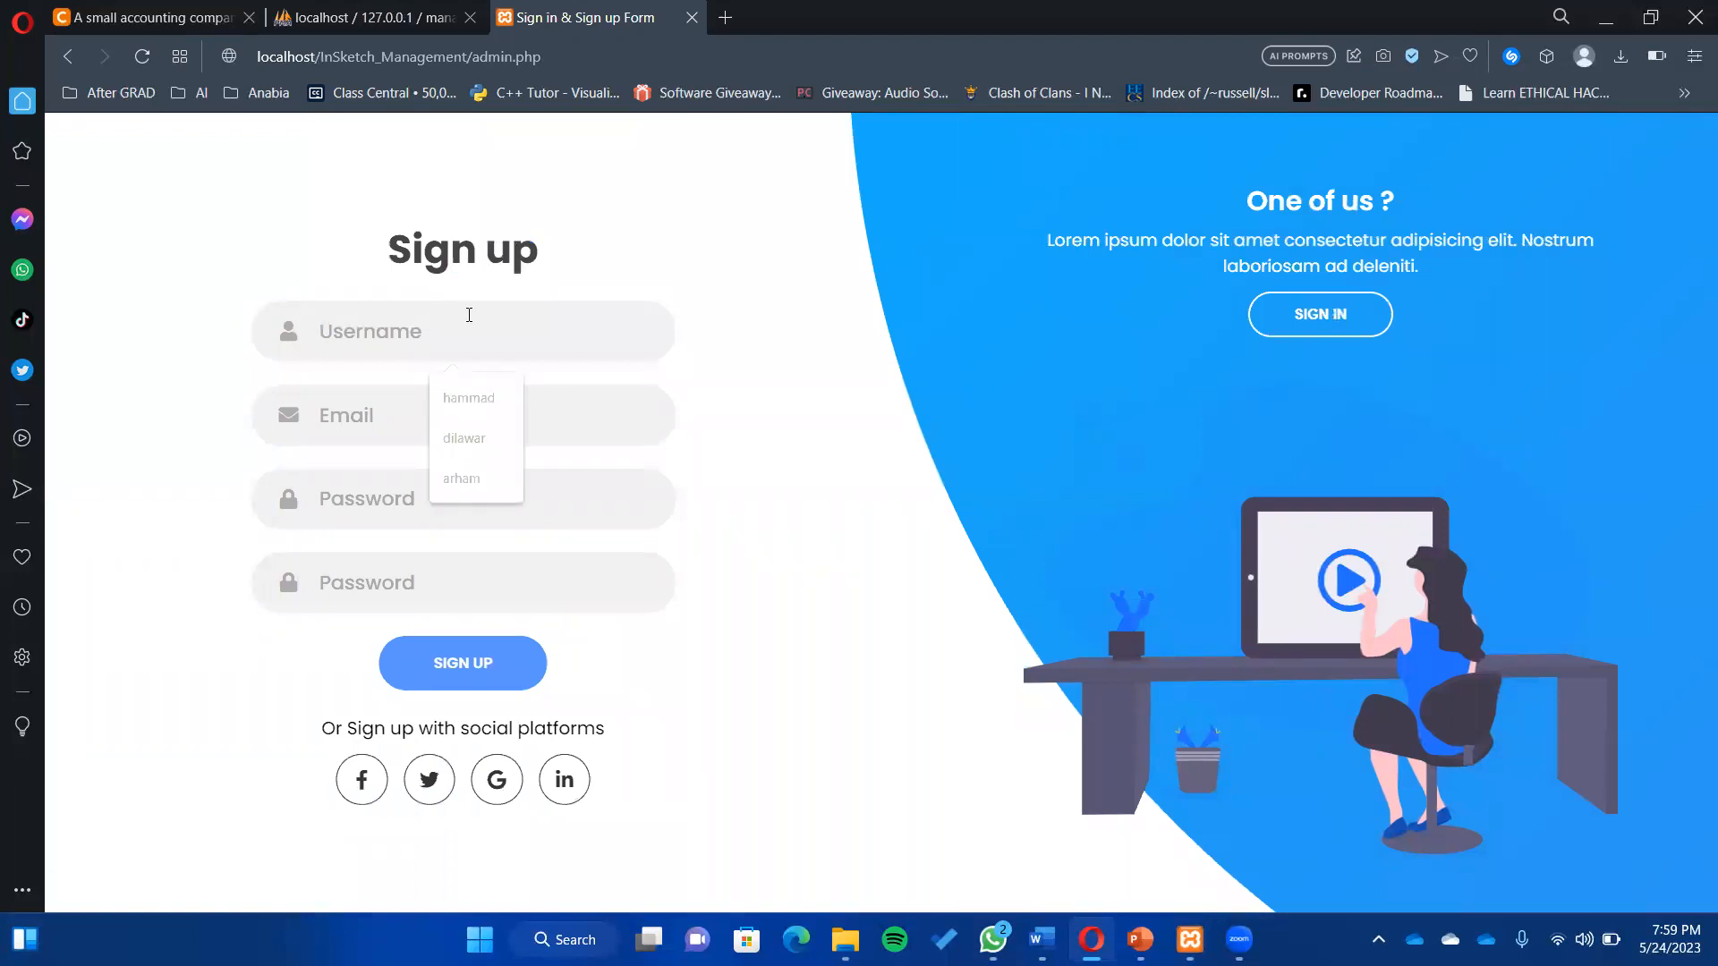
{"action": "type", "text": "testing"}
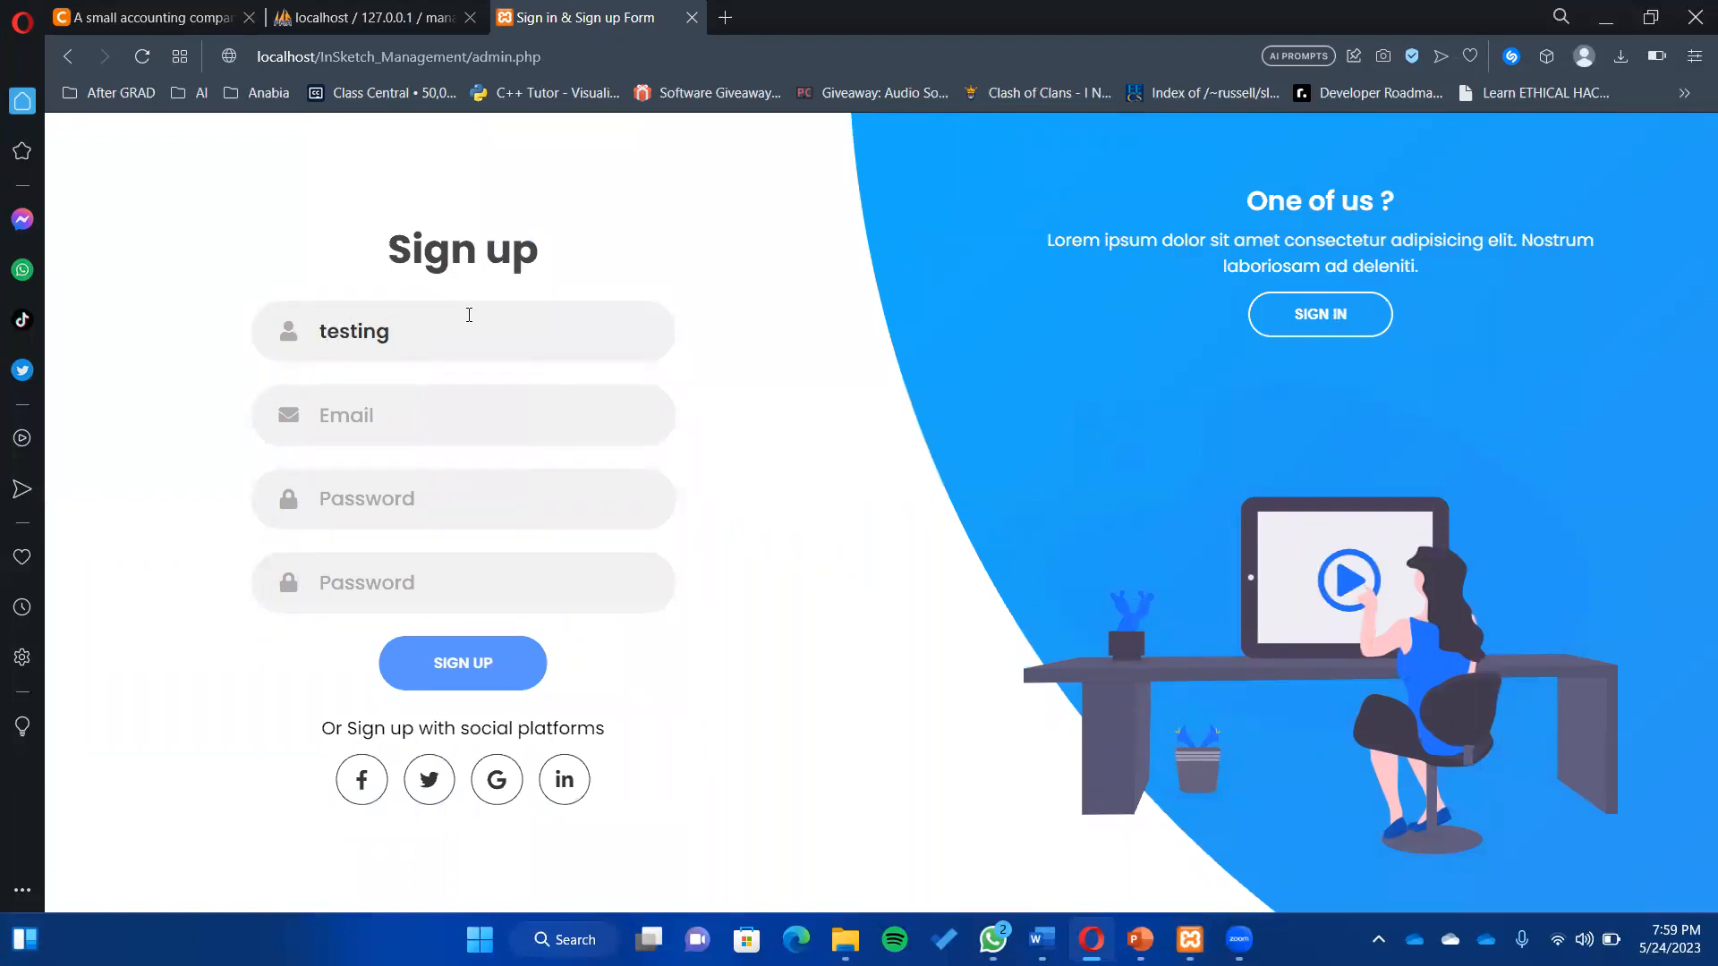
{"action": "type", "text": "test@"}
{"action": "type", "text": "mai"}
{"action": "type", "text": "gmai"}
{"action": "type", "text": "l.com"}
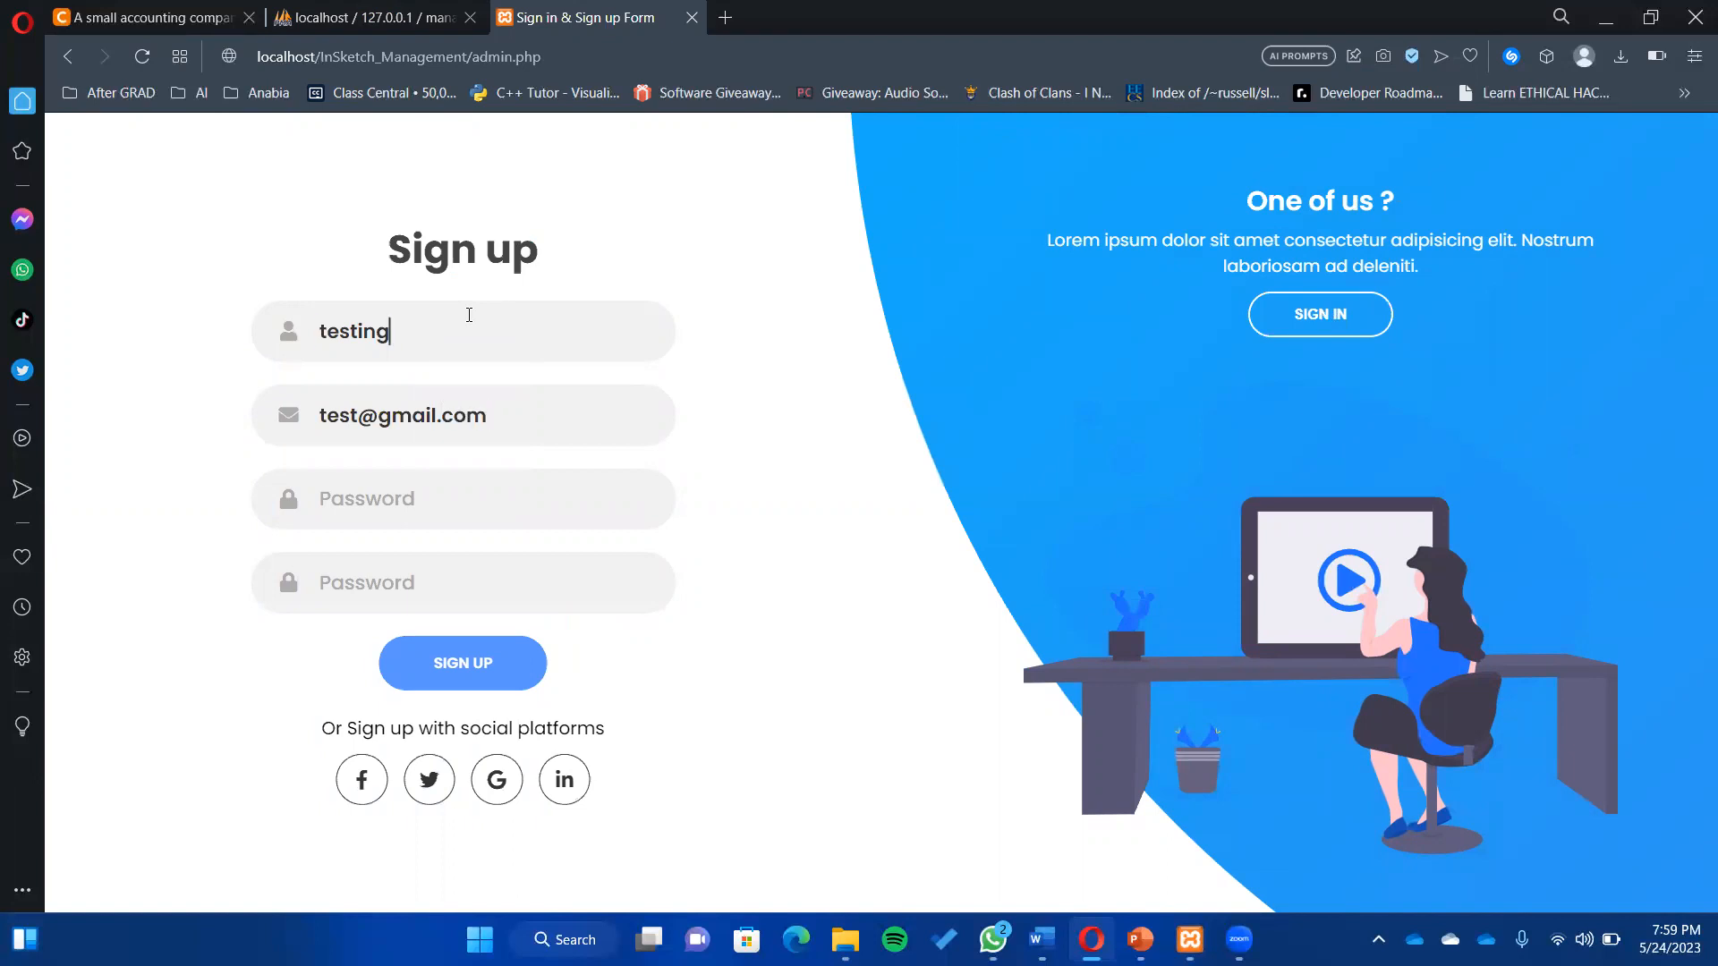
{"action": "double_click", "coordinate": [469, 315]}
- Enter the test password in both fields, submit the sign-up, and accept the 'berhasil' alert
{"action": "left_click", "coordinate": [487, 503]}
{"action": "type", "text": "•"}
{"action": "type", "text": "ng"}
{"action": "key", "text": "Tab"}
{"action": "type", "text": "tes"}
{"action": "key", "text": "BackSpace"}
{"action": "key", "text": "BackSpace"}
{"action": "key", "text": "BackSpace"}
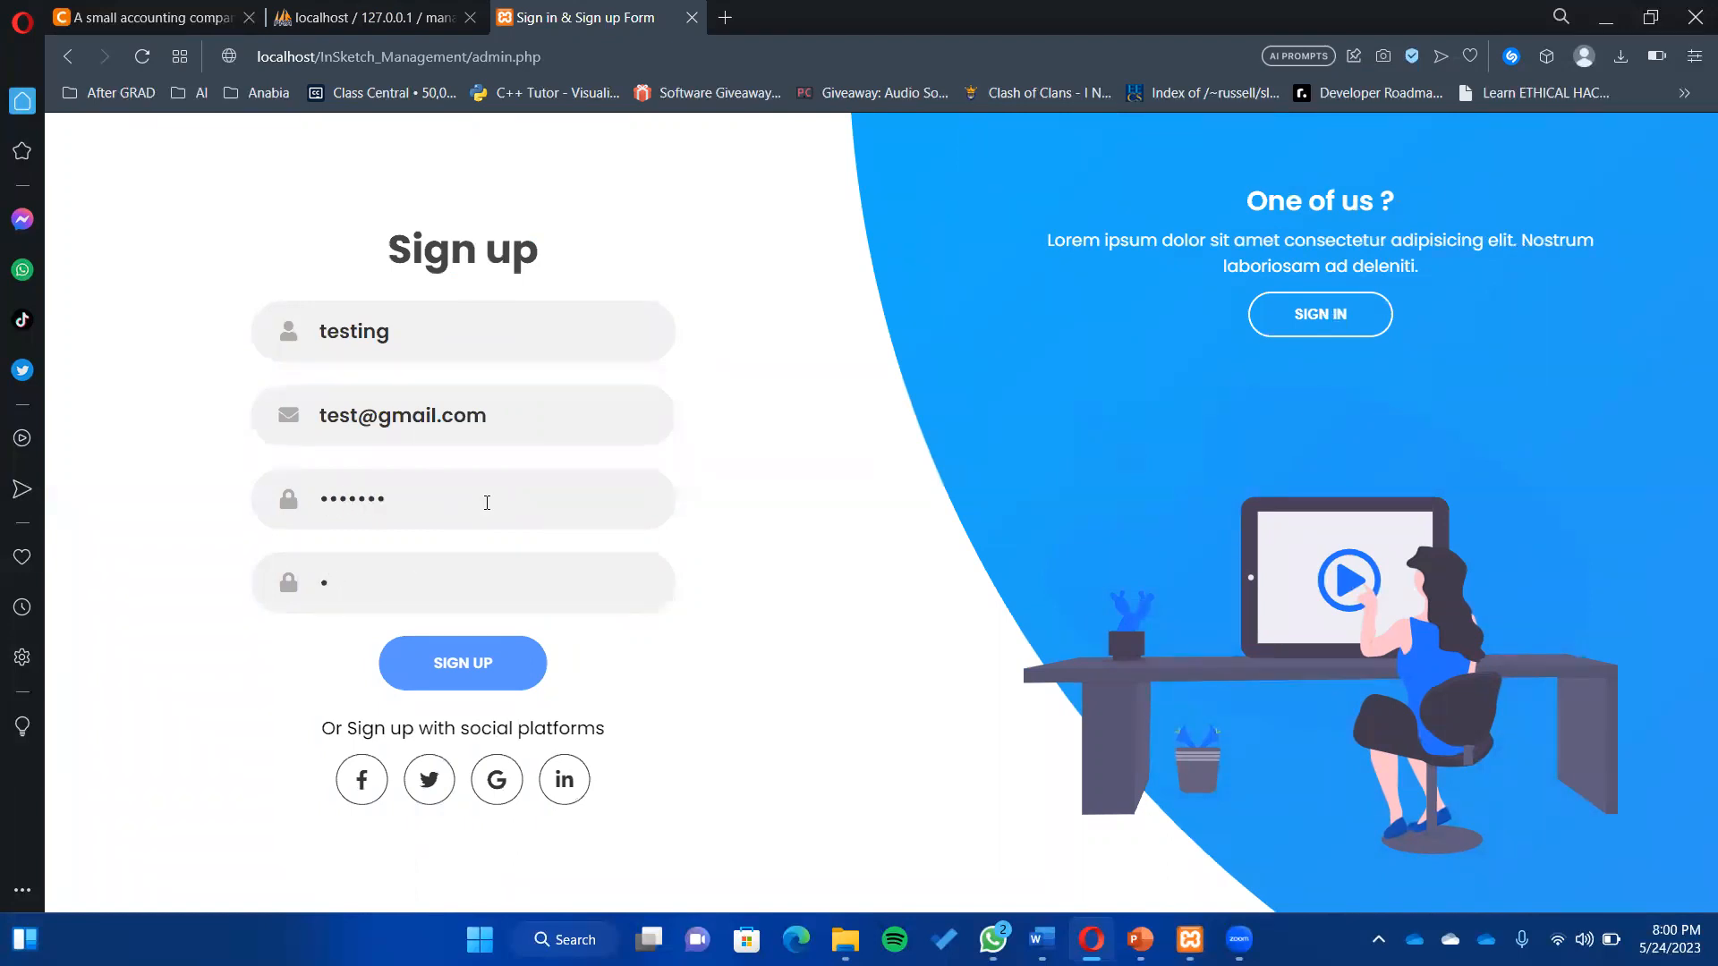
{"action": "left_click", "coordinate": [486, 503]}
{"action": "key", "text": "BackSpace"}
{"action": "key", "text": "BackSpace"}
{"action": "key", "text": "BackSpace"}
{"action": "key", "text": "BackSpace"}
{"action": "key", "text": "BackSpace"}
{"action": "key", "text": "BackSpace"}
{"action": "key", "text": "BackSpace"}
{"action": "type", "text": "testing"}
{"action": "key", "text": "Tab"}
{"action": "type", "text": "testing"}
{"action": "left_click", "coordinate": [475, 687]}
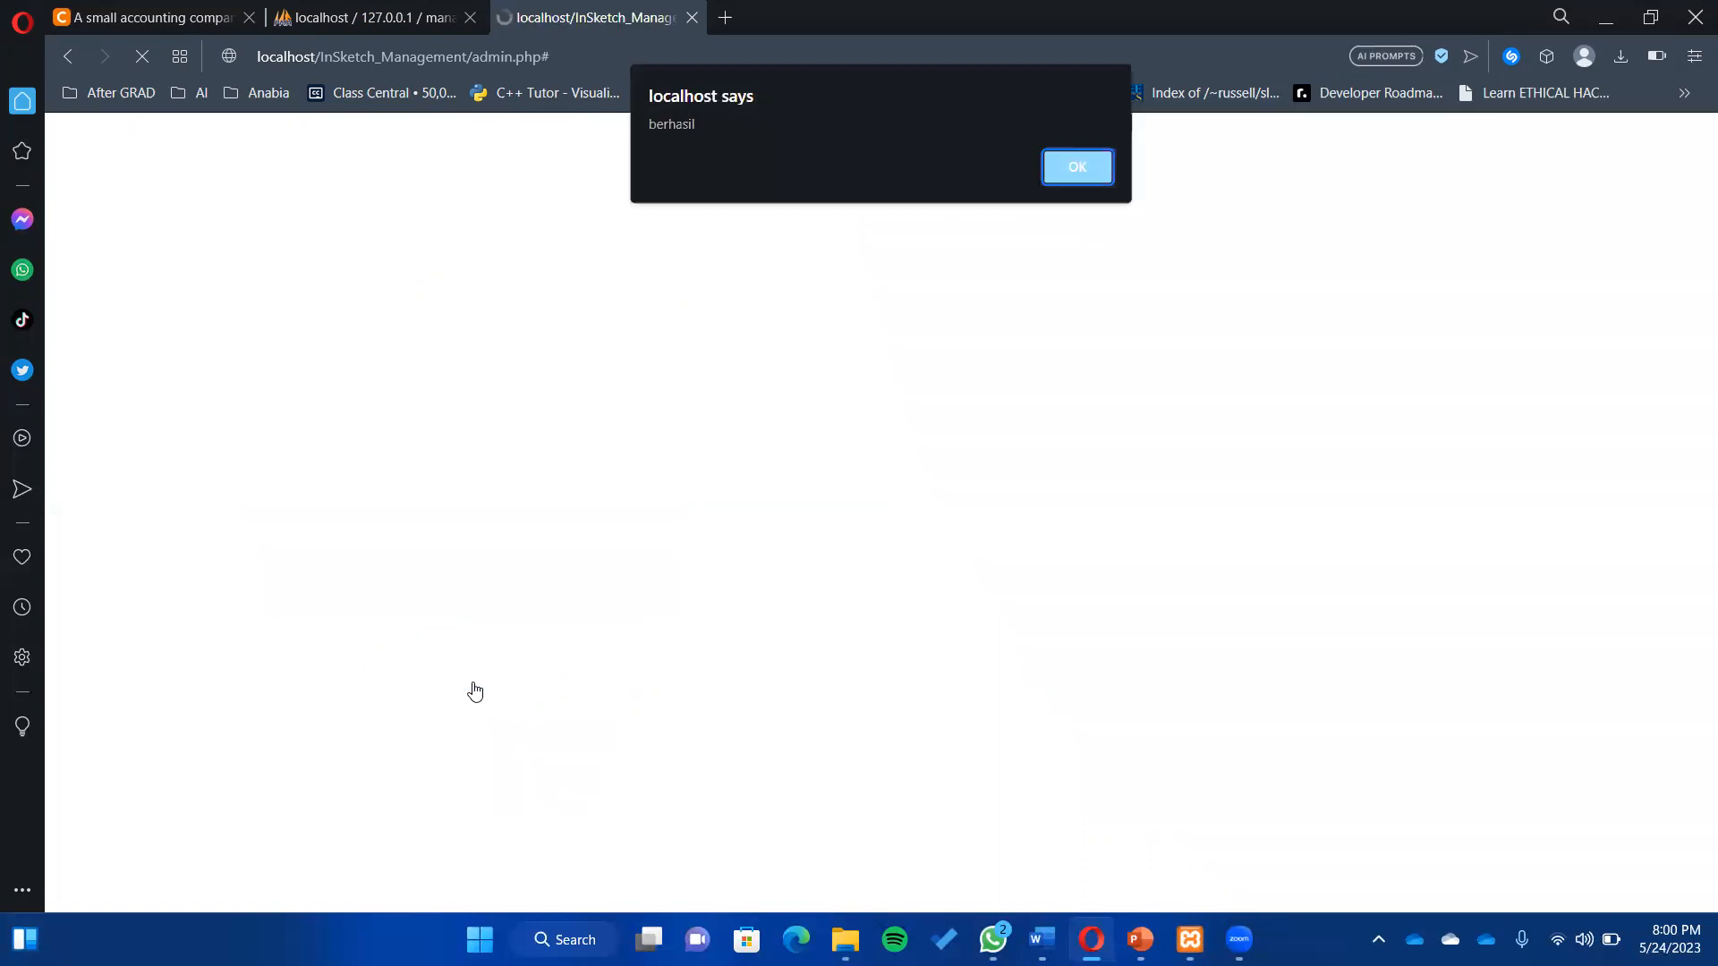
{"action": "left_click", "coordinate": [1075, 176]}
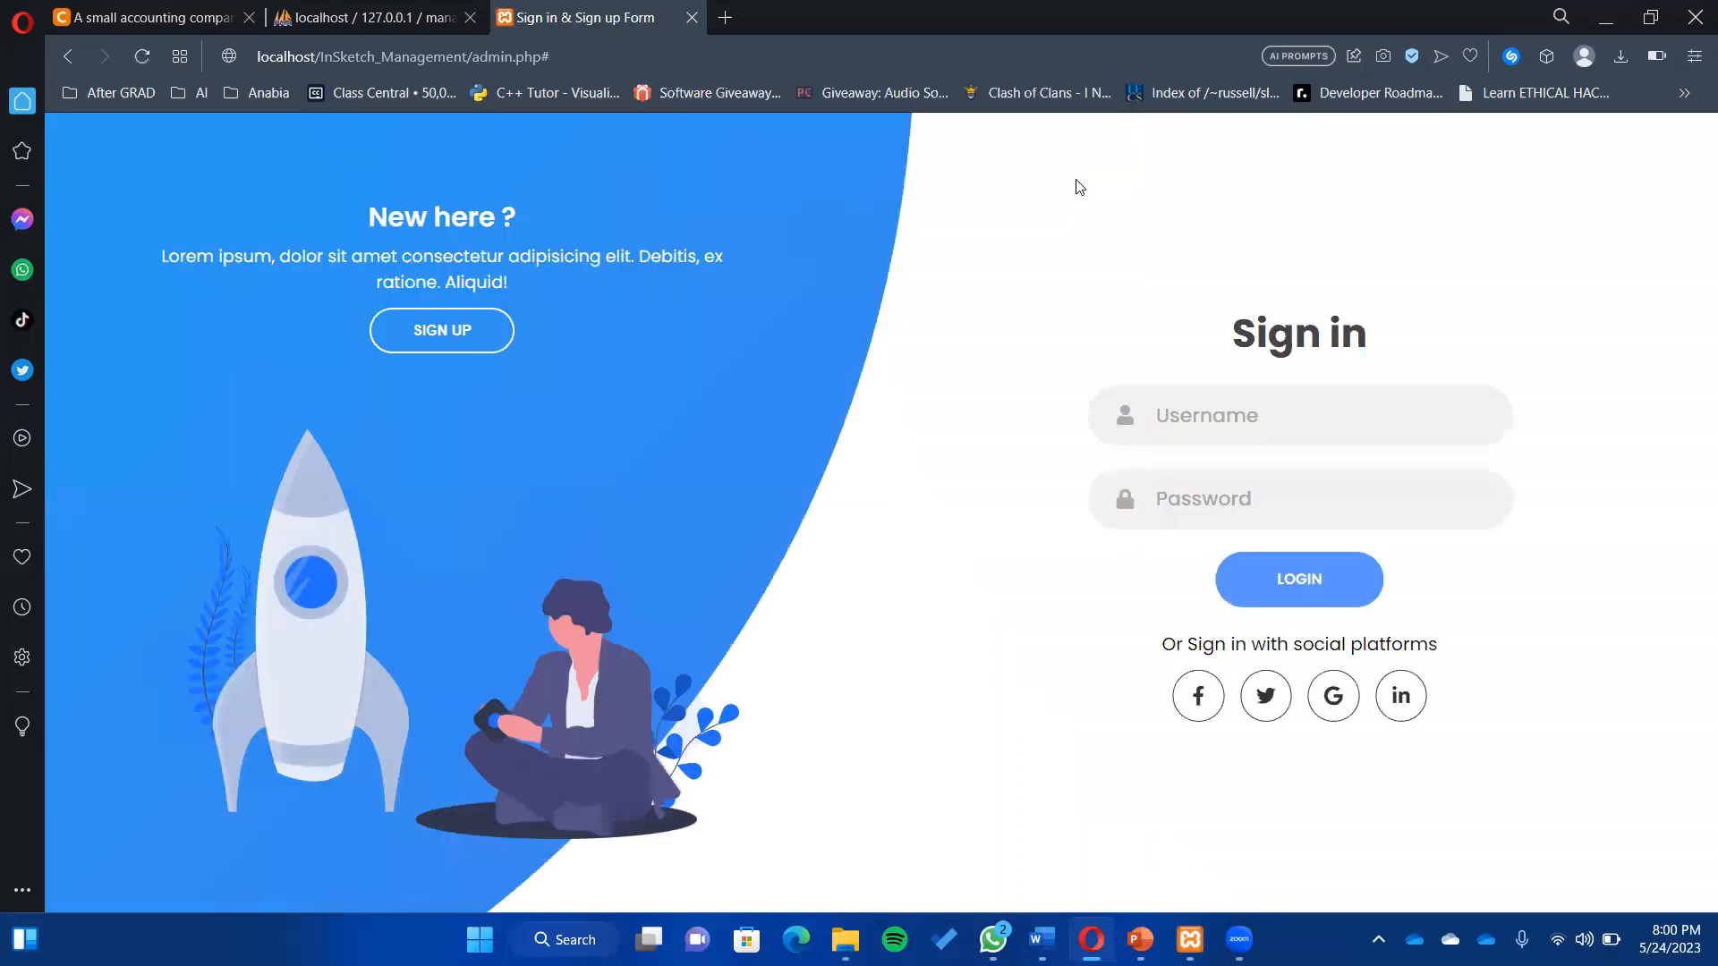
- Refresh phpMyAdmin's users table to confirm the new test user's row, then return to sign-in
{"action": "left_click", "coordinate": [351, 19]}
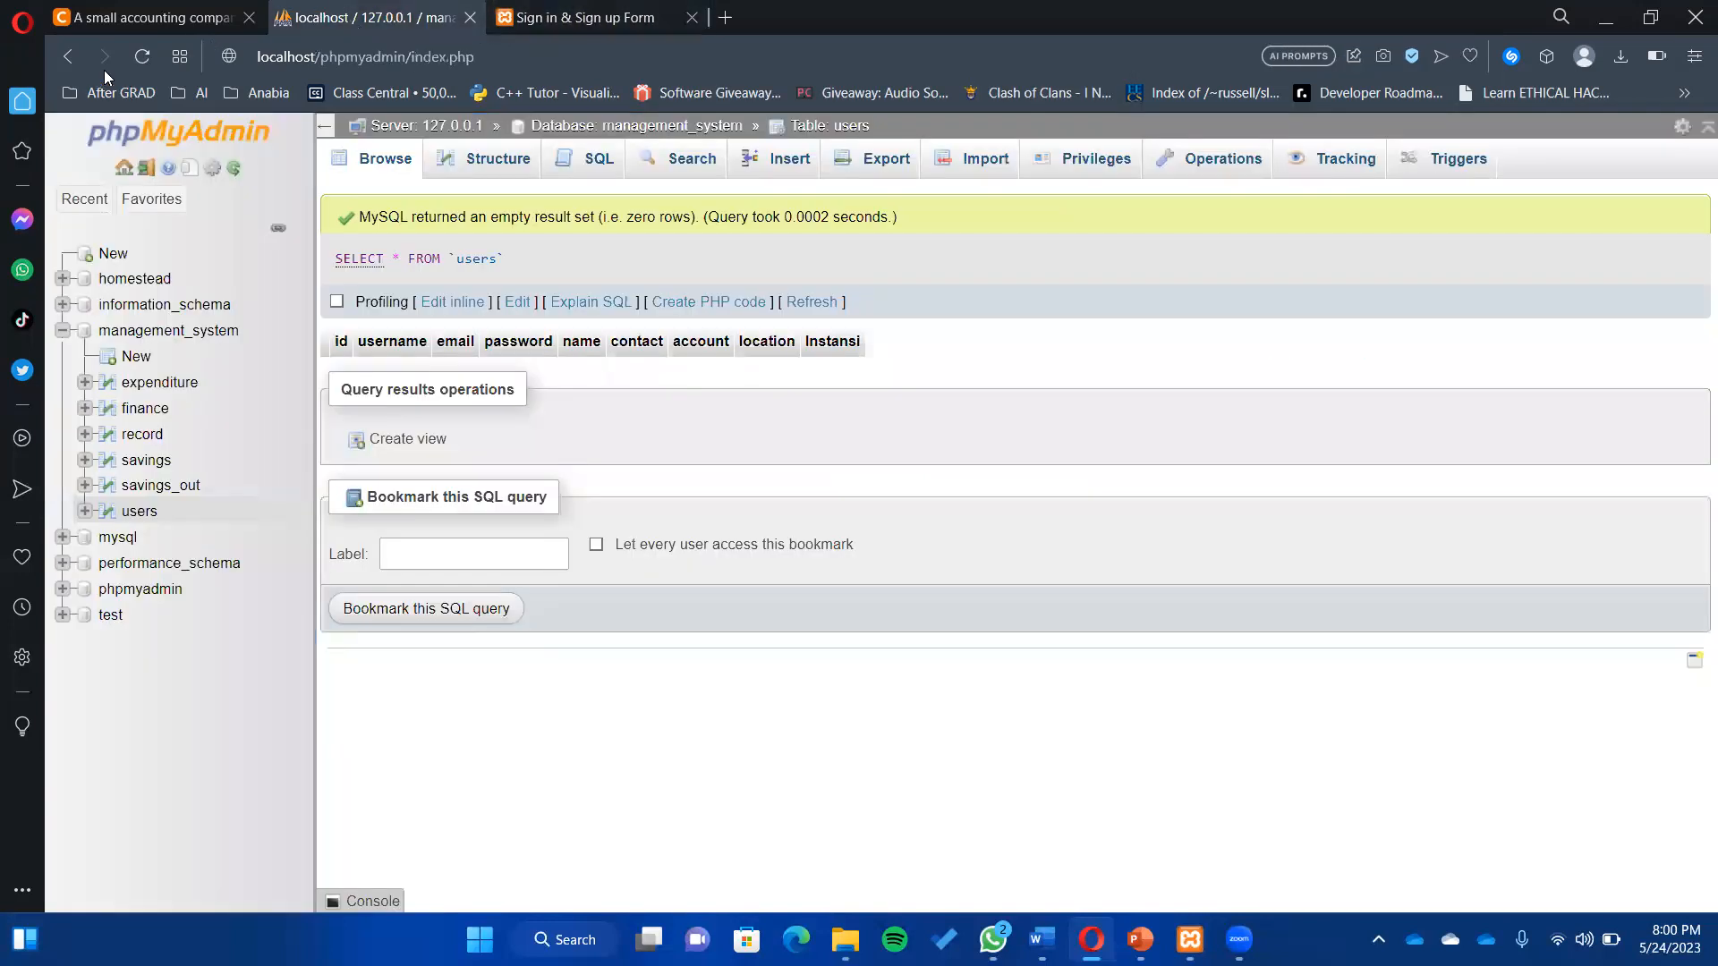
{"action": "left_click", "coordinate": [142, 56]}
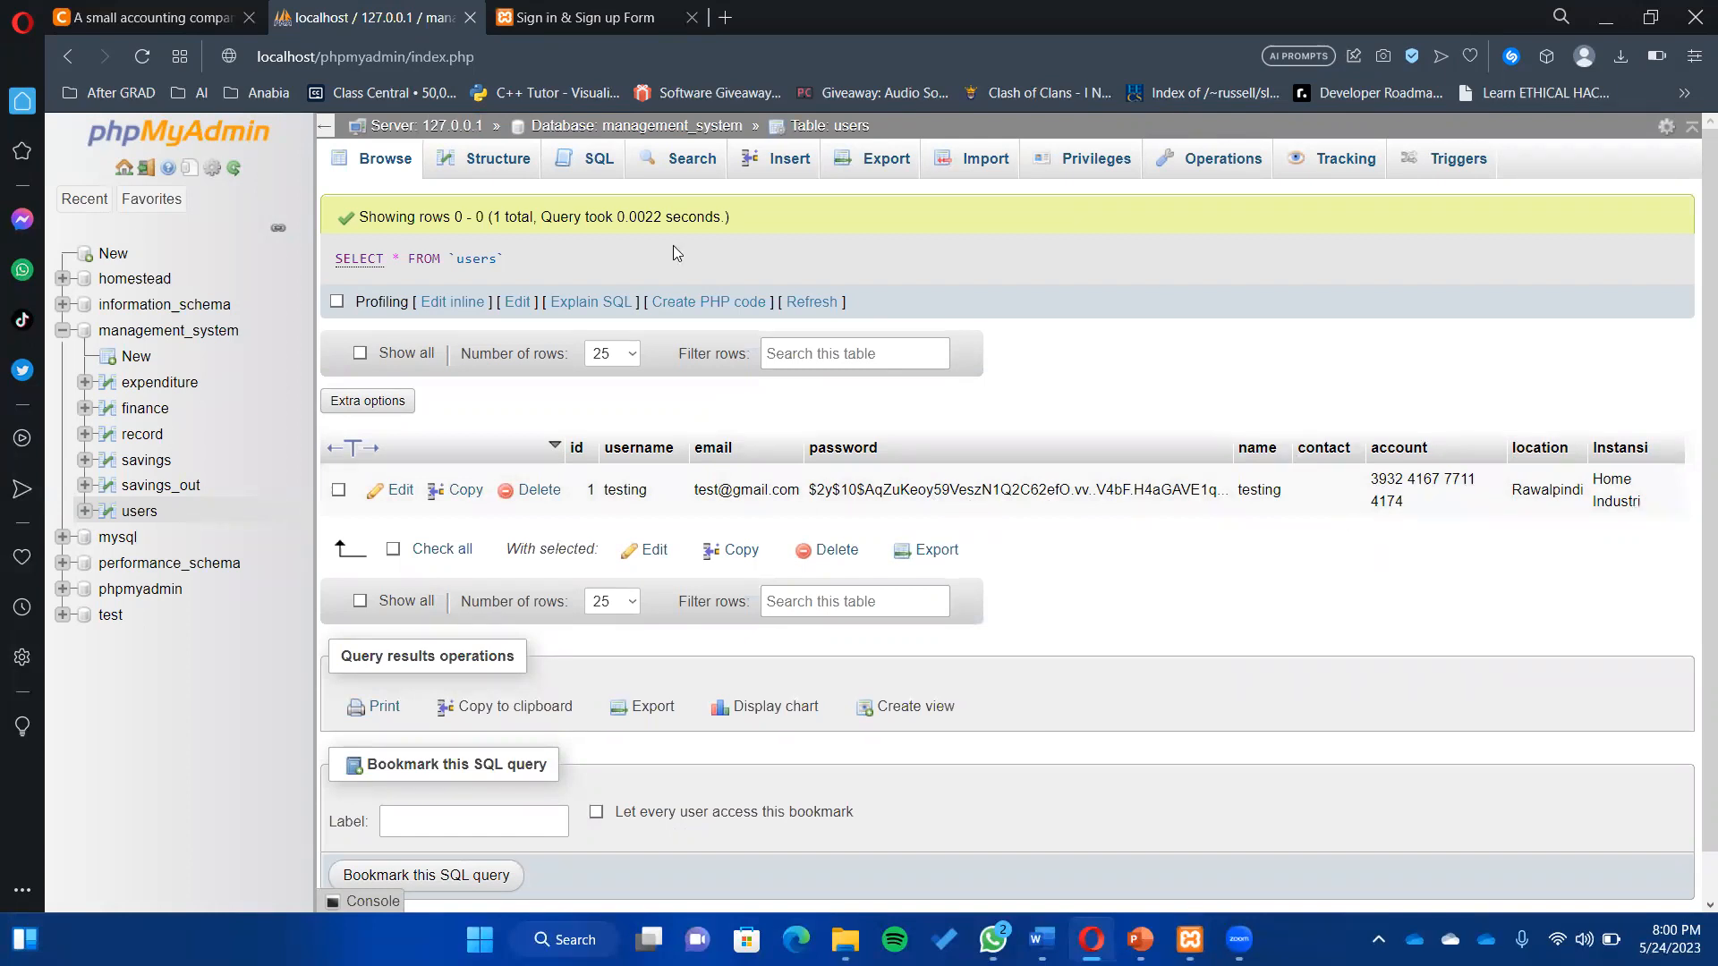
{"action": "key", "text": "ctrl+Tab"}
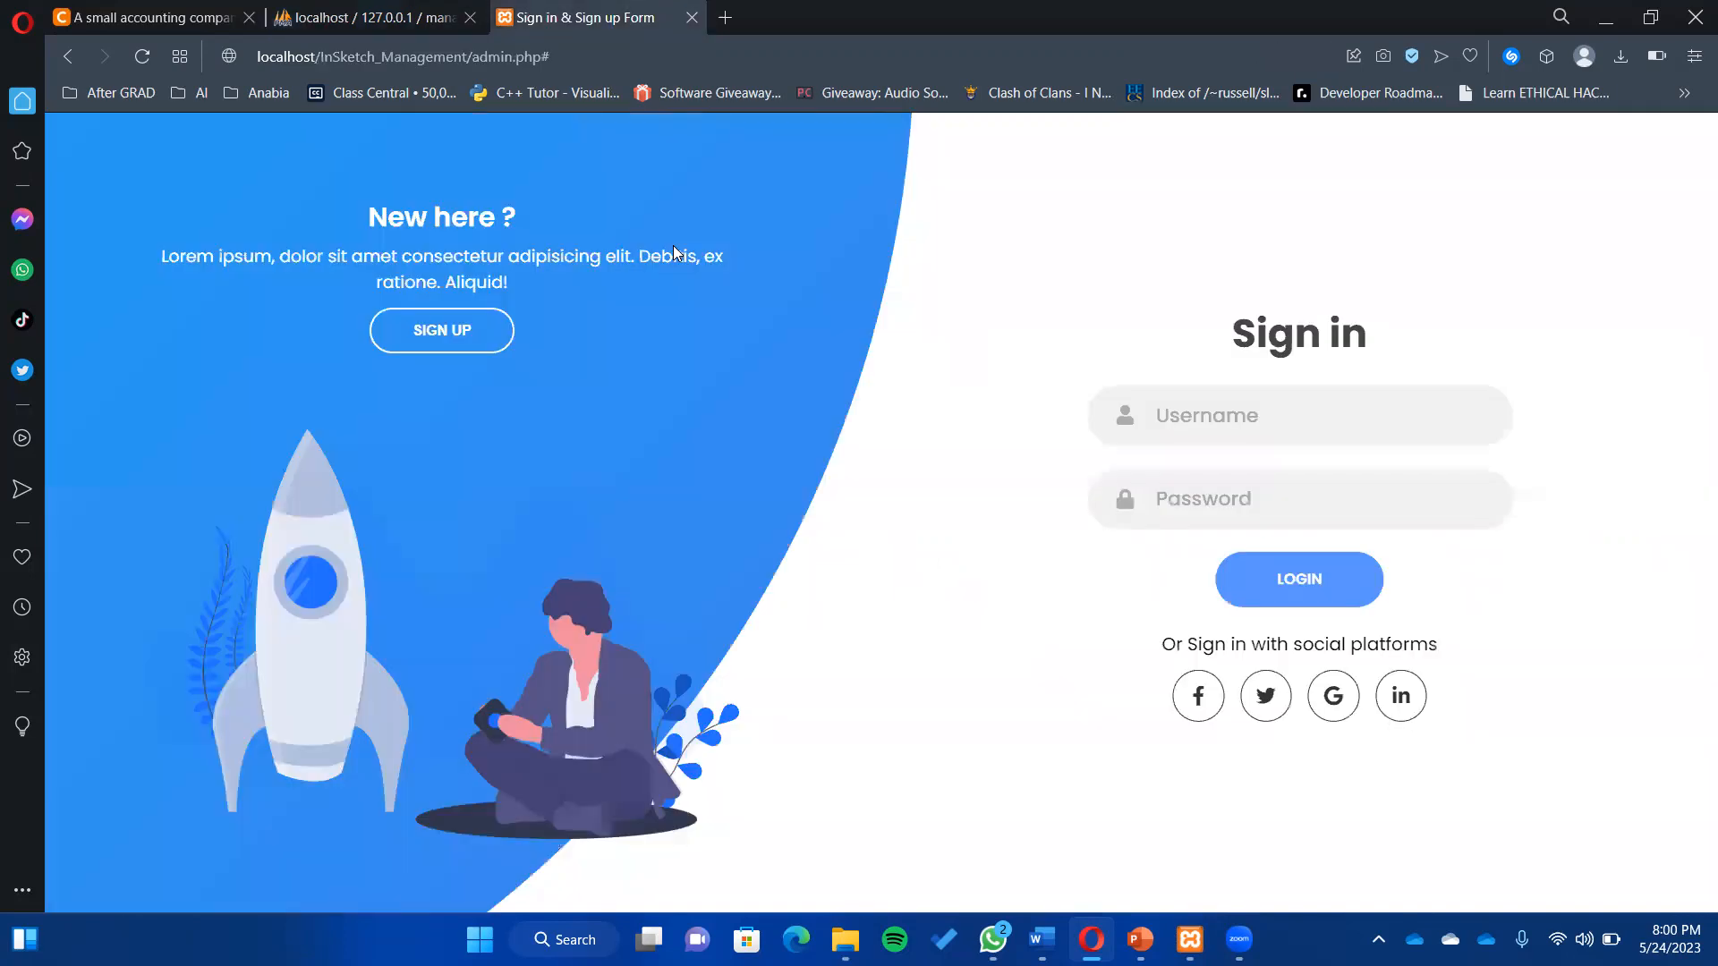
- Sign in with username 'testing' and the account password to reach the Activities page
{"action": "left_click", "coordinate": [1366, 426]}
{"action": "type", "text": "testing"}
{"action": "key", "text": "Tab"}
{"action": "type", "text": "testing"}
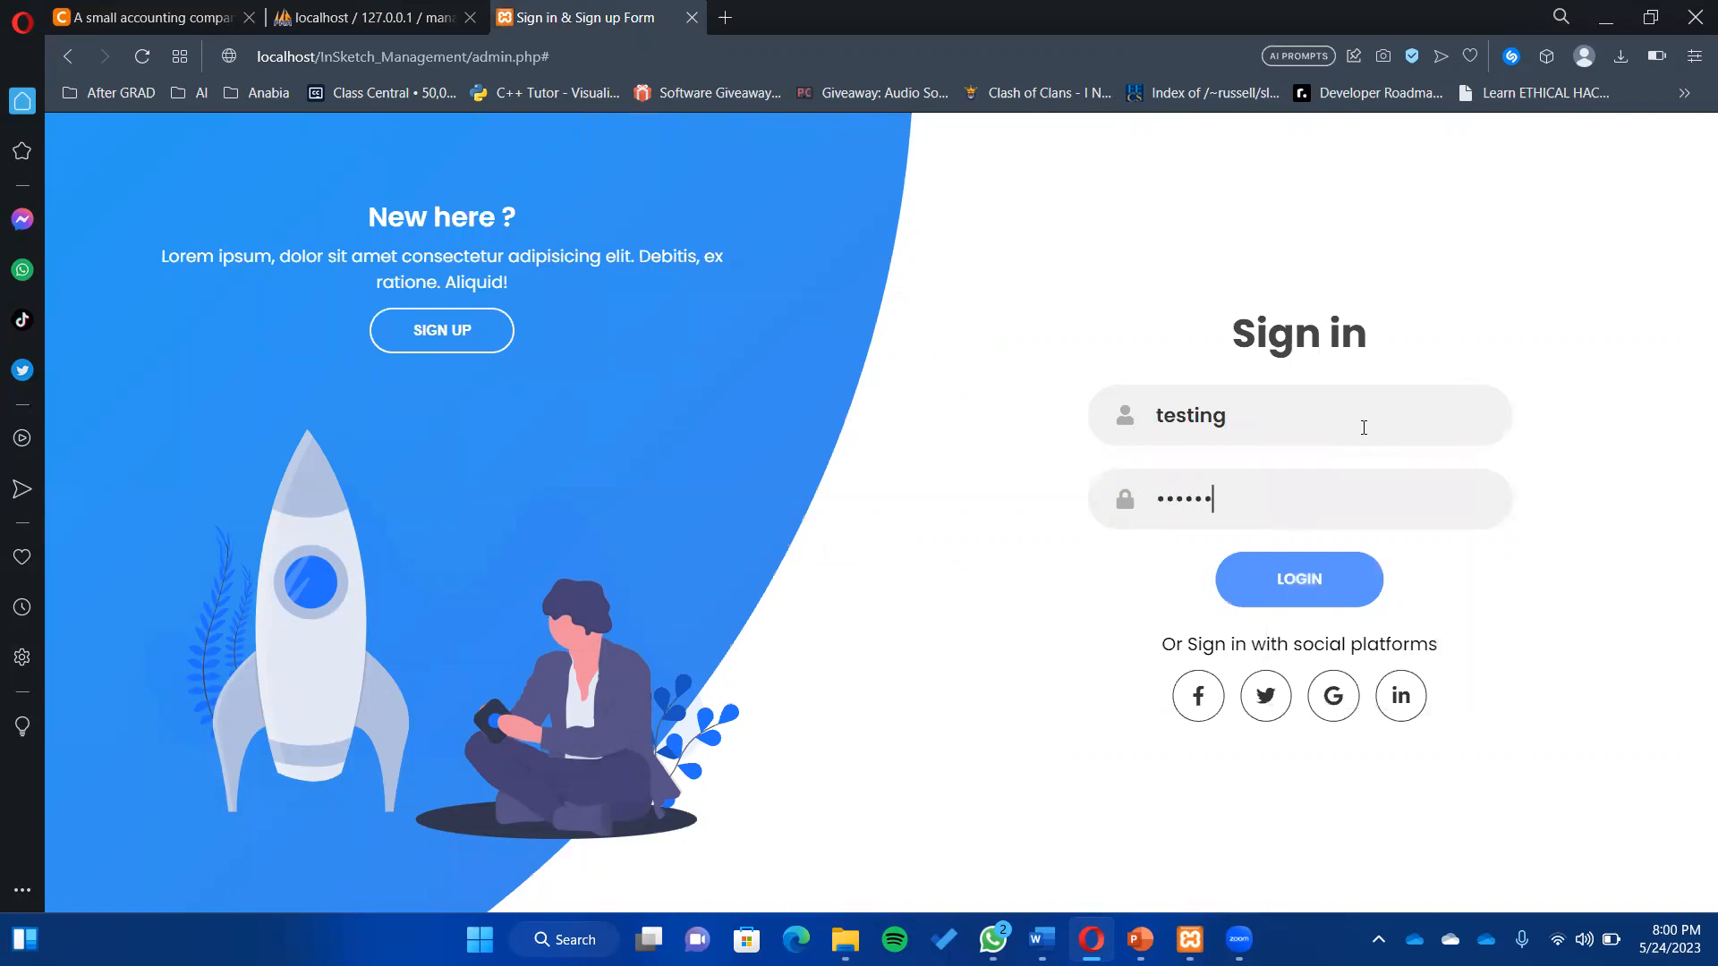
{"action": "left_click", "coordinate": [1322, 604]}
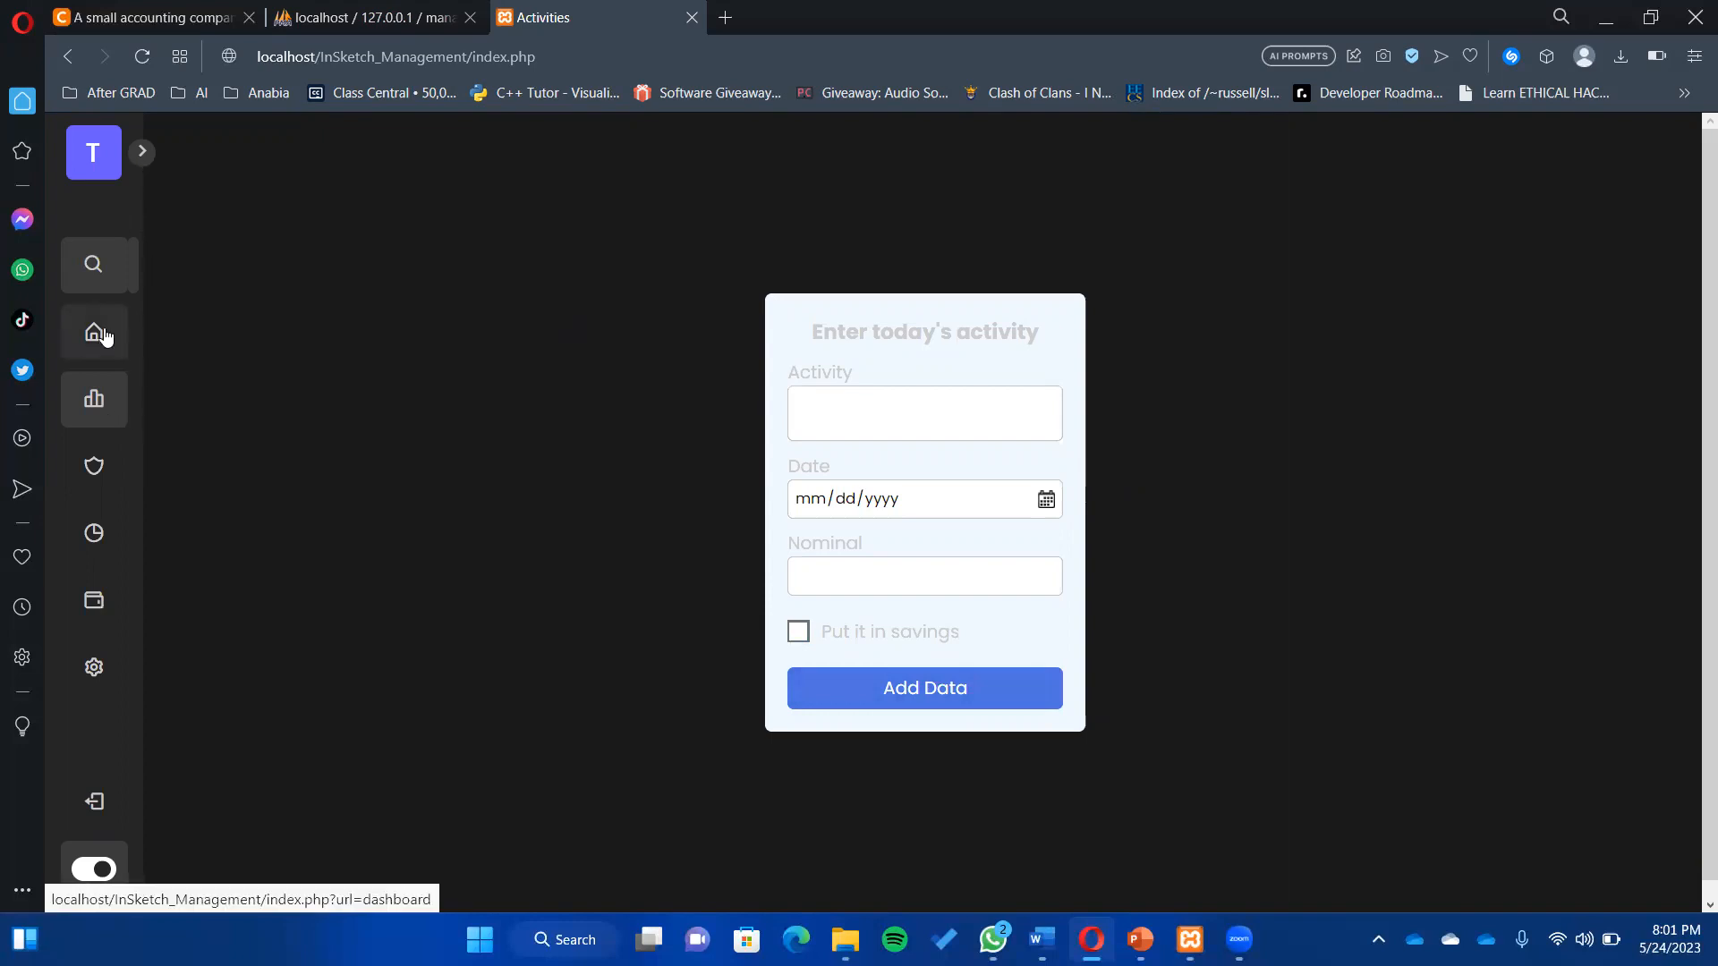
- Return home, review the savings page's Financial Backup Tube and Spending activity, then open Analytics
{"action": "left_click", "coordinate": [105, 463]}
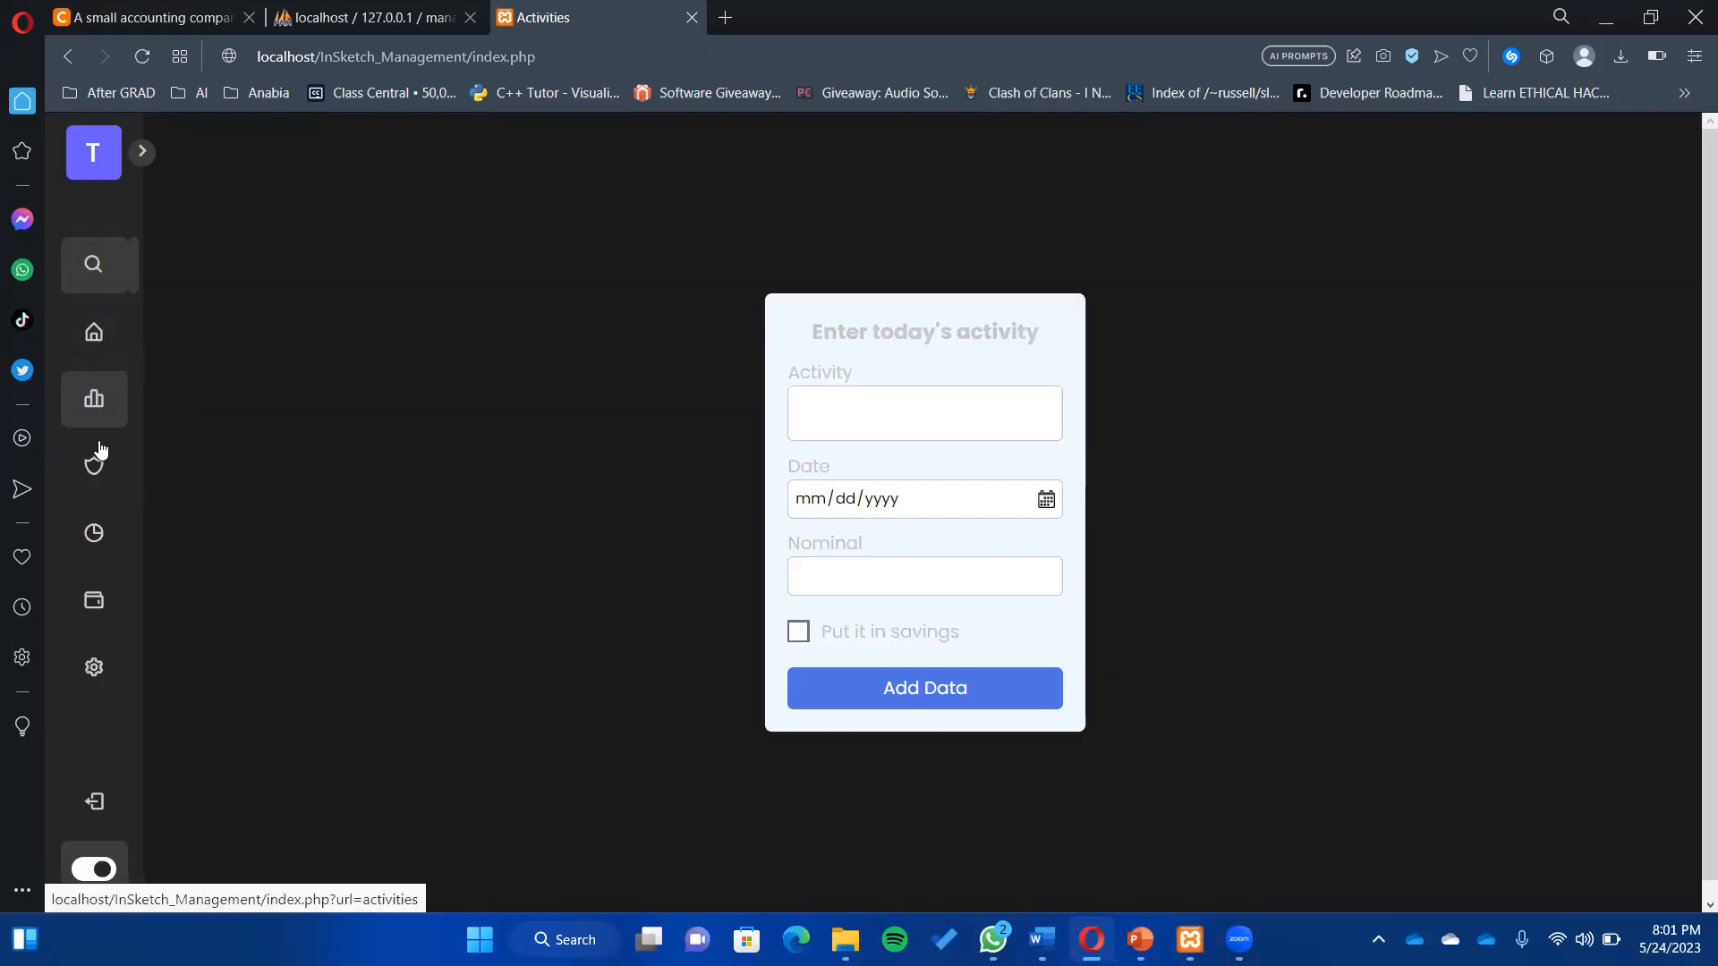
{"action": "left_click", "coordinate": [97, 474]}
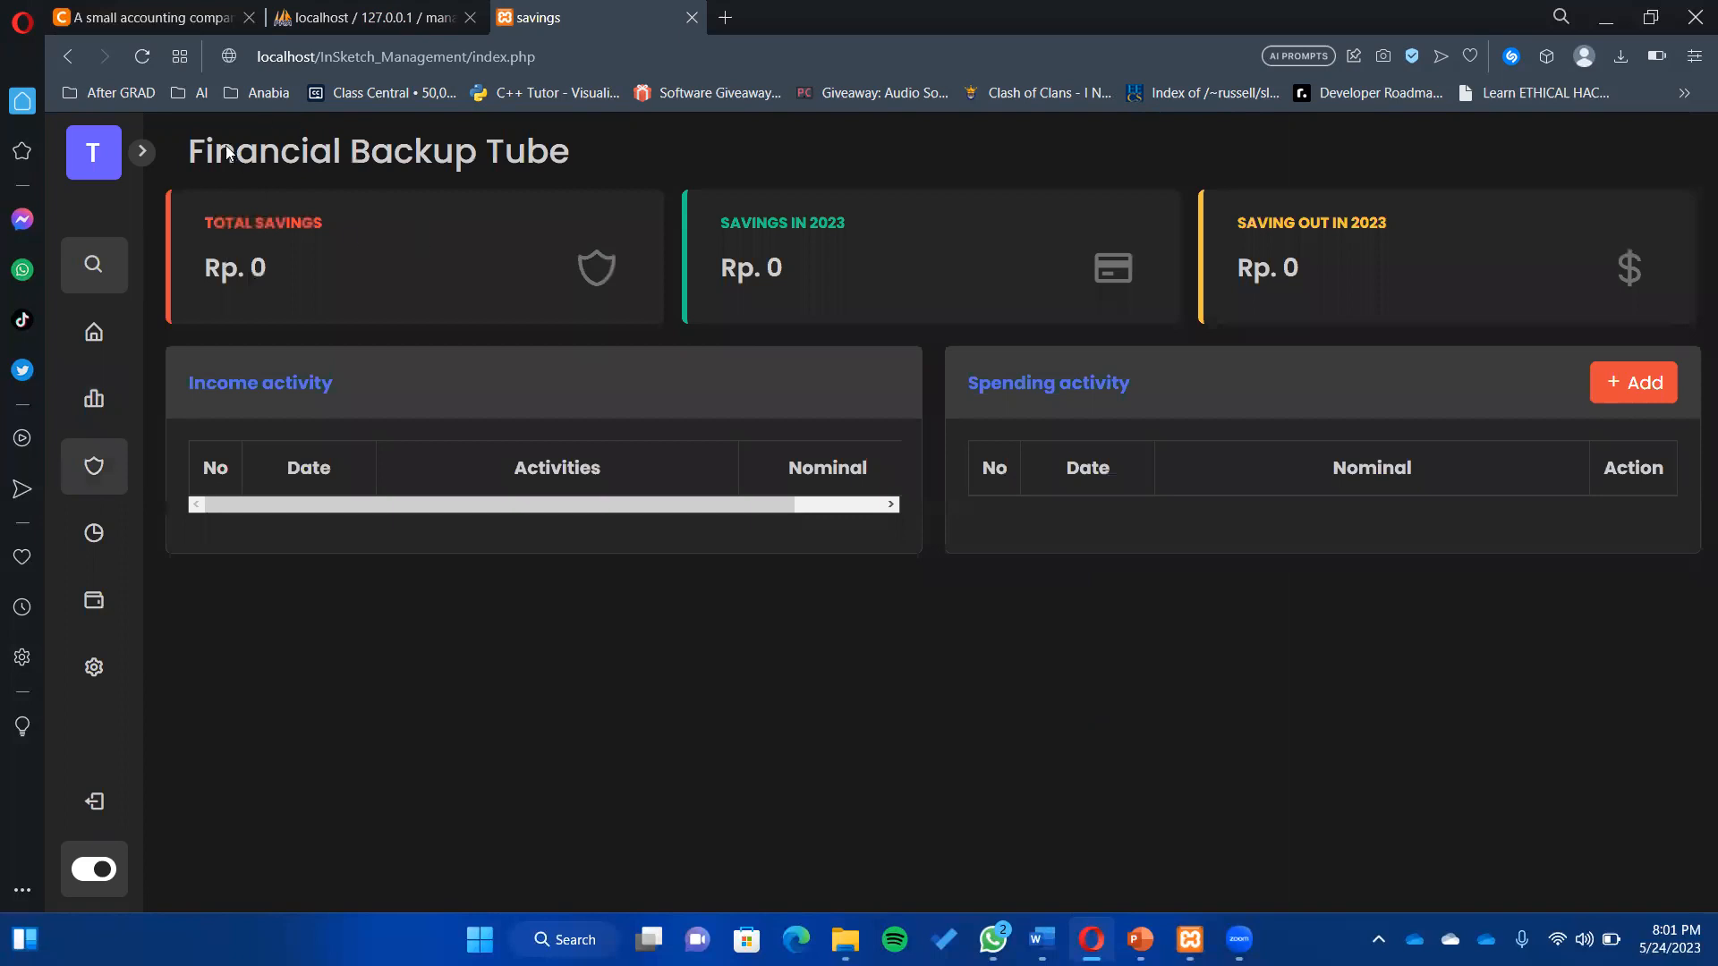
{"action": "left_click_drag", "start_coordinate": [189, 152], "coordinate": [478, 152]}
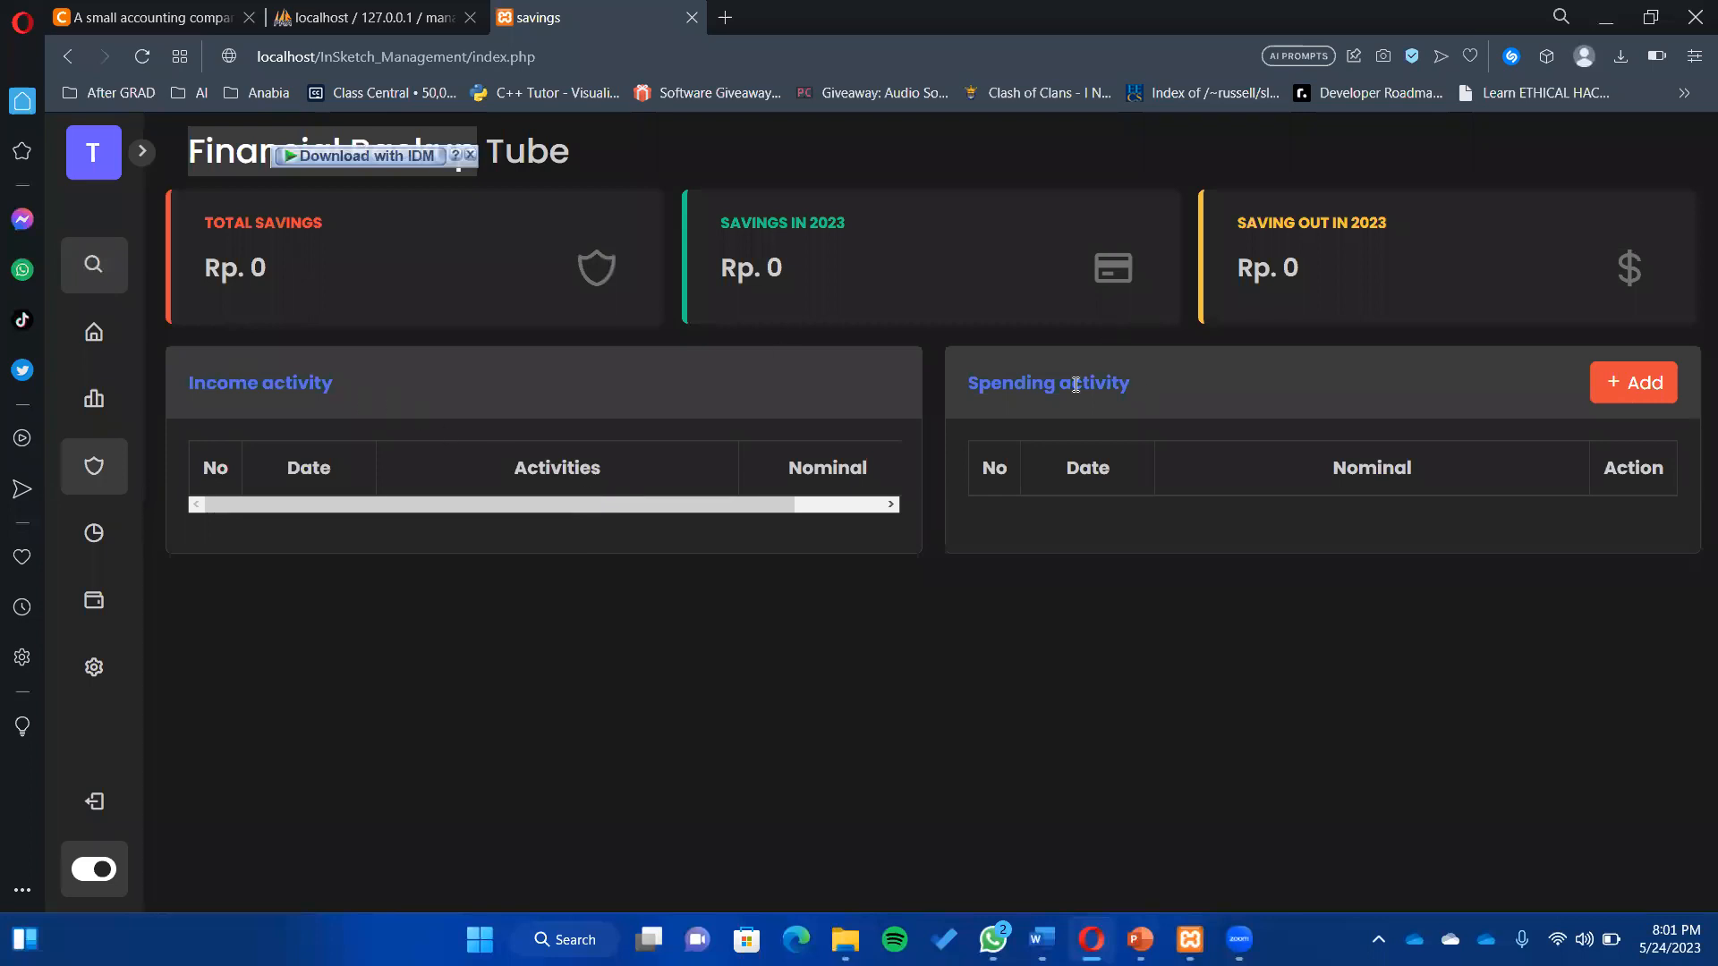
{"action": "left_click_drag", "start_coordinate": [990, 383], "coordinate": [1095, 382]}
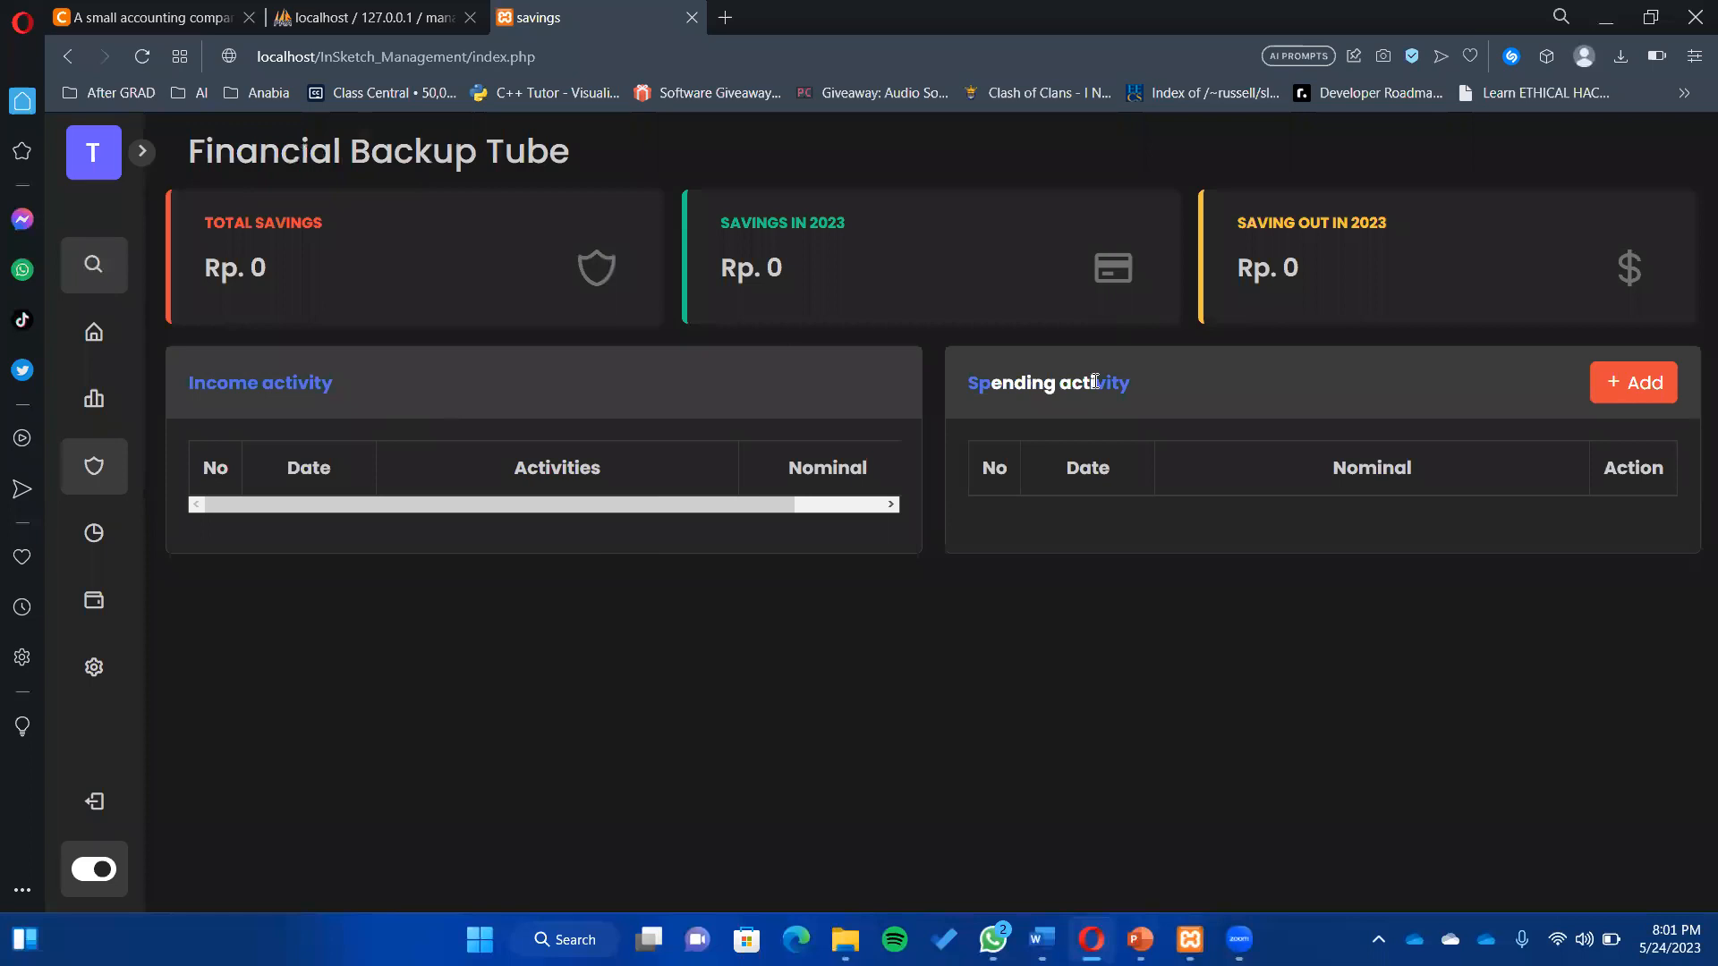
{"action": "left_click", "coordinate": [1192, 543]}
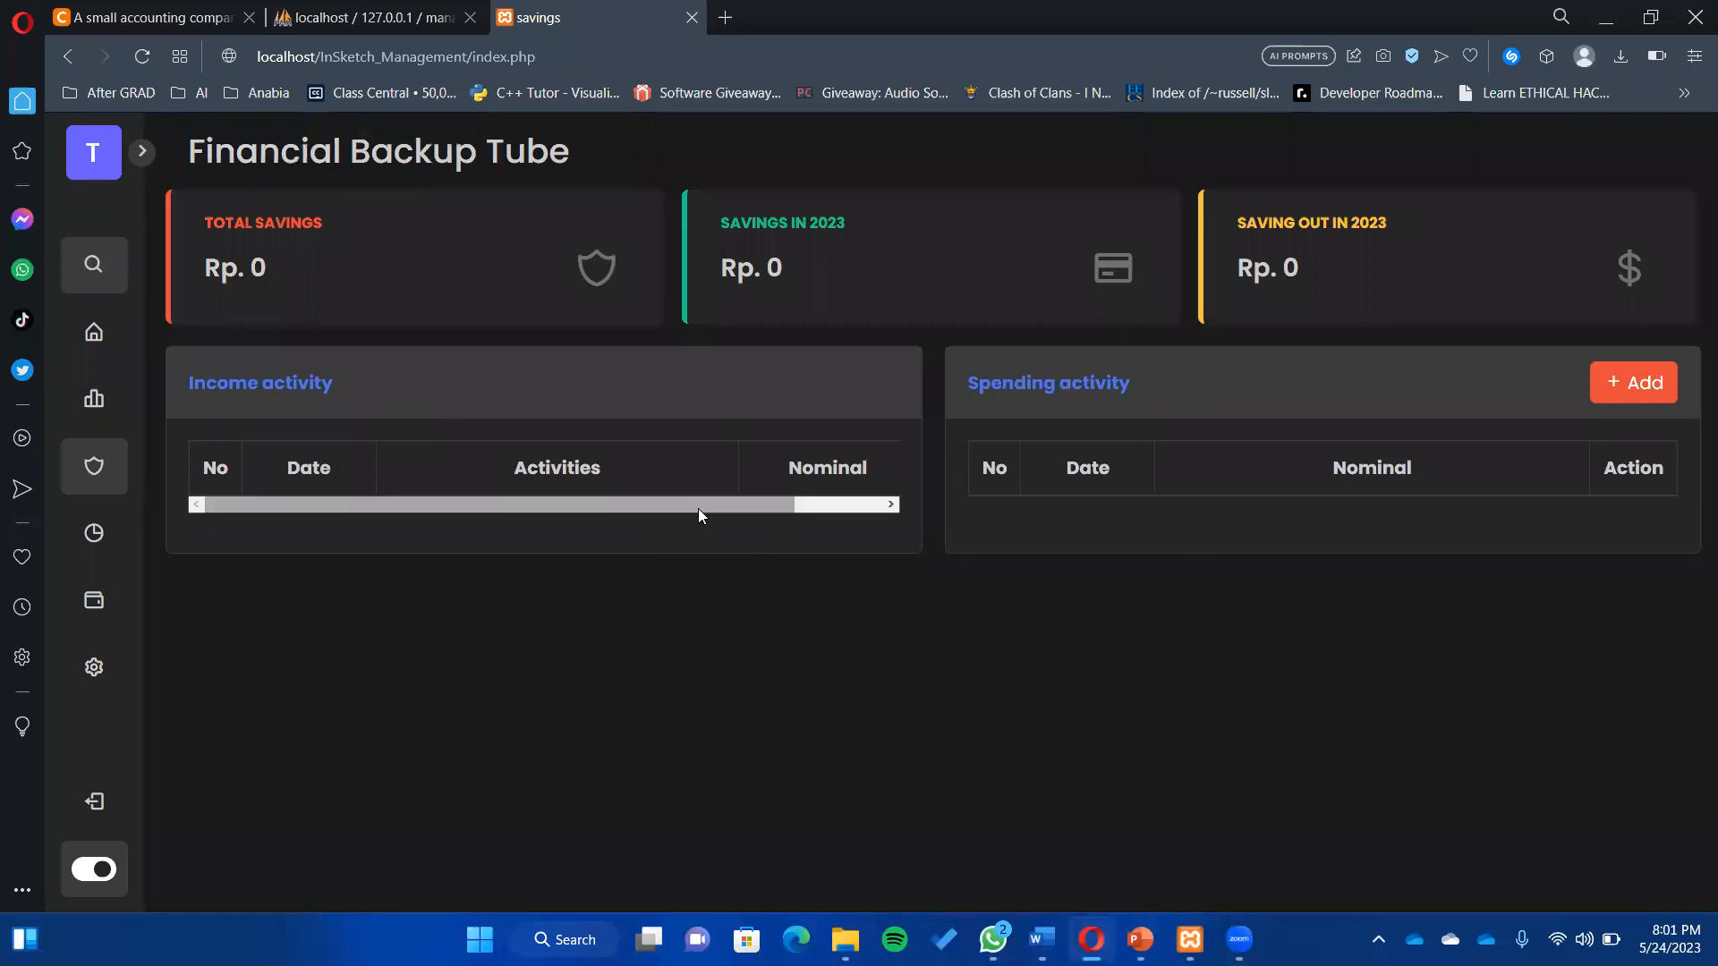
{"action": "mouse_move", "coordinate": [709, 507]}
{"action": "left_mouse_down"}
{"action": "mouse_move", "coordinate": [797, 490]}
{"action": "mouse_move", "coordinate": [730, 508]}
{"action": "left_mouse_up"}
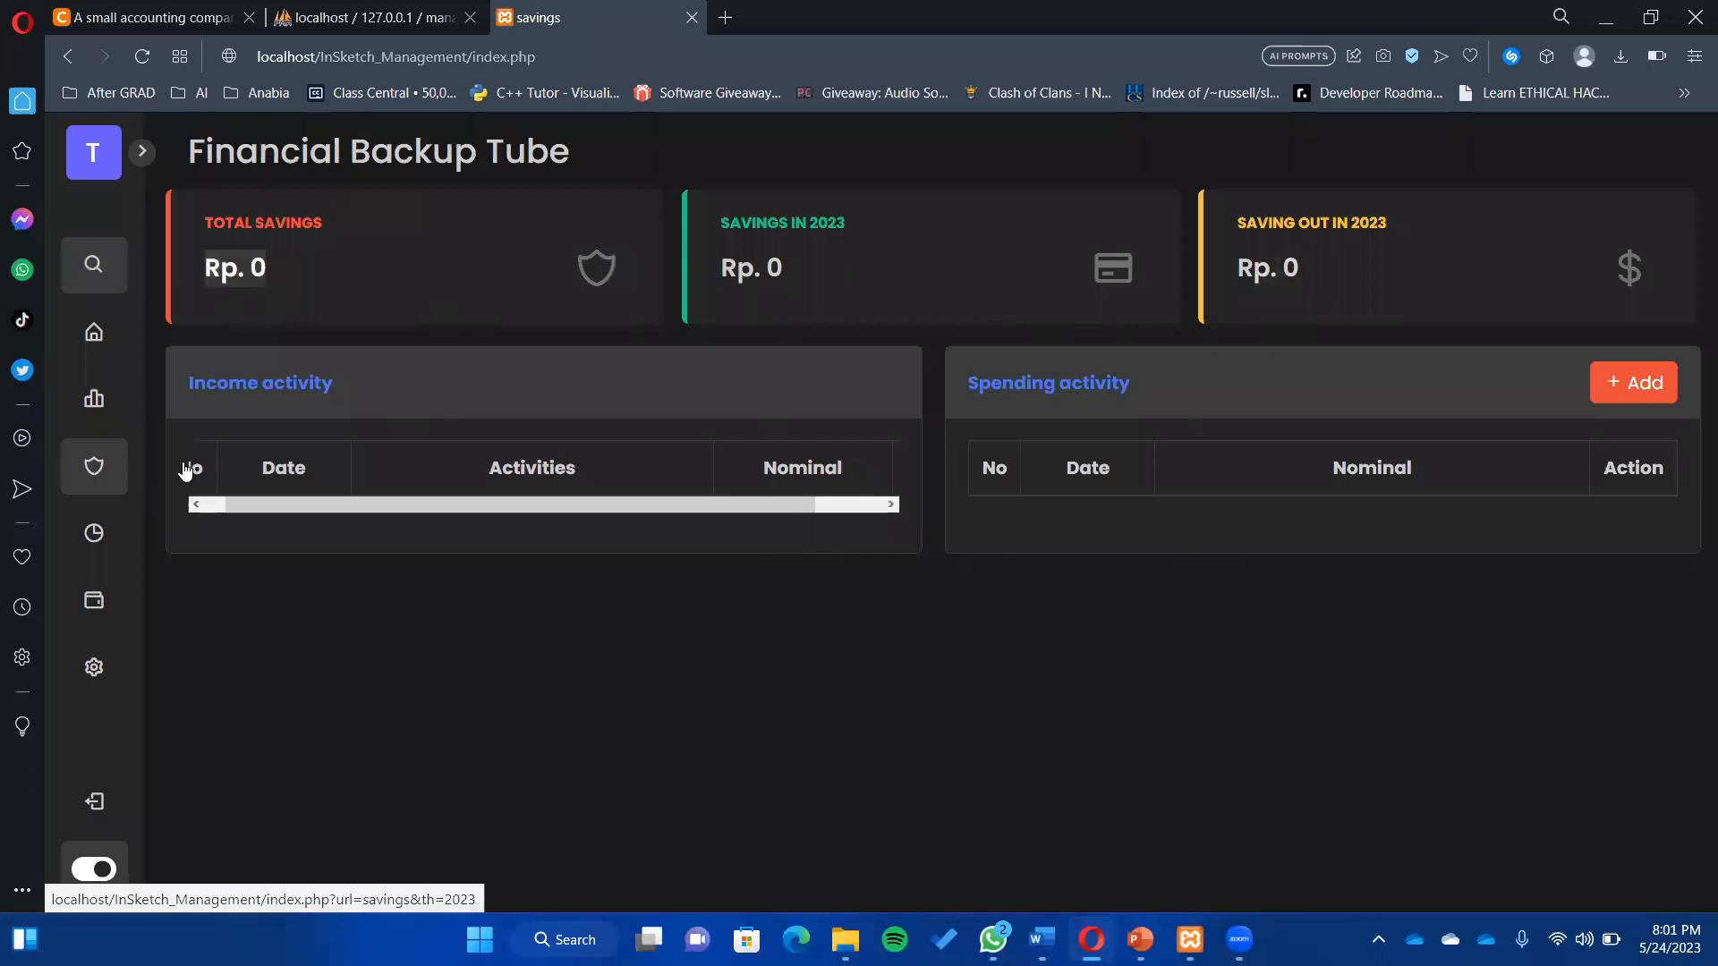
{"action": "left_click", "coordinate": [105, 542]}
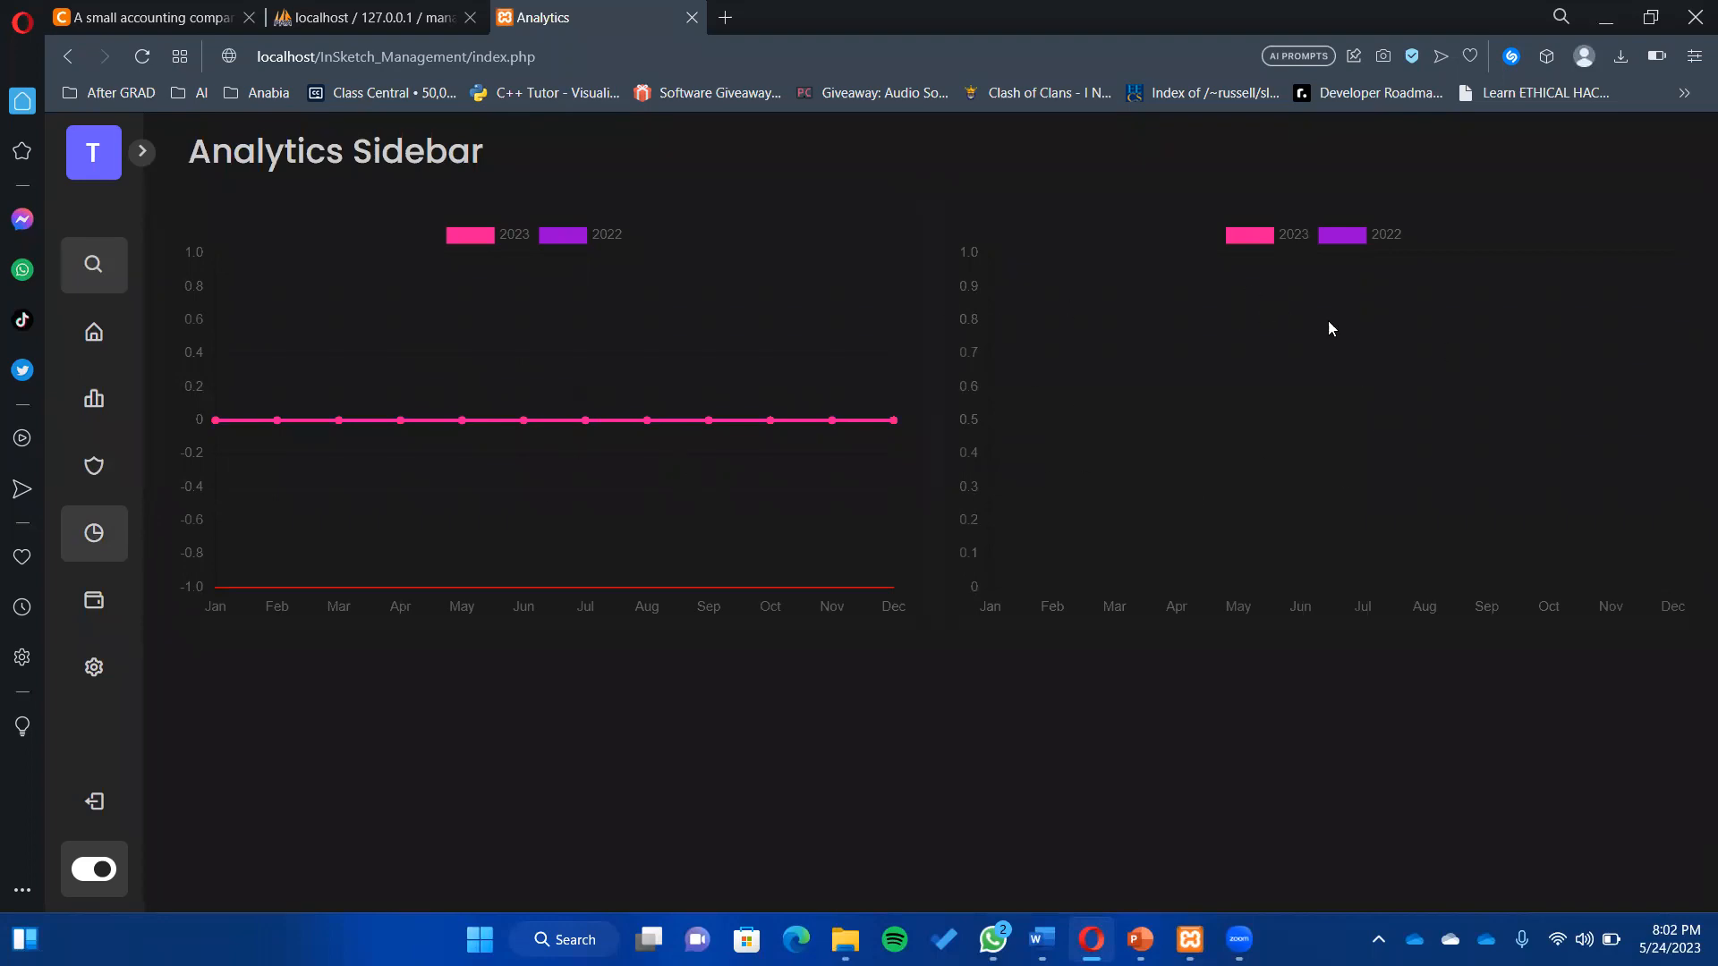
- Visit the Wallets page, then Settings, scrolling down to the PDF output settings
{"action": "left_click", "coordinate": [87, 605]}
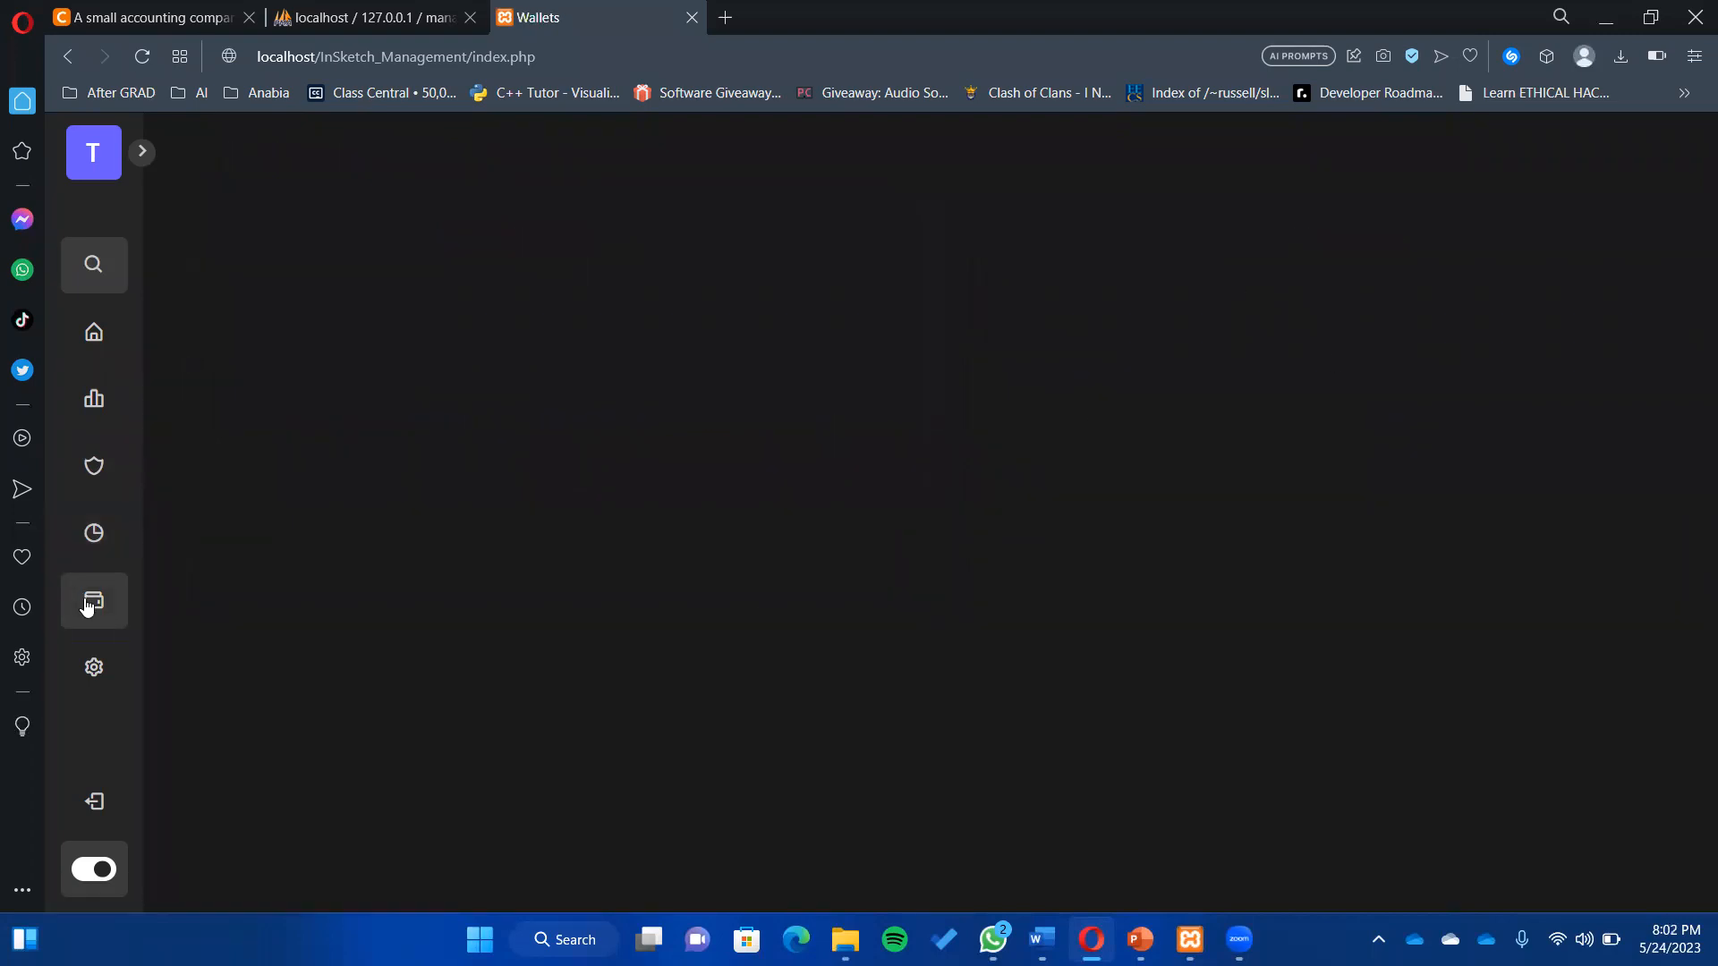
{"action": "left_click", "coordinate": [83, 669]}
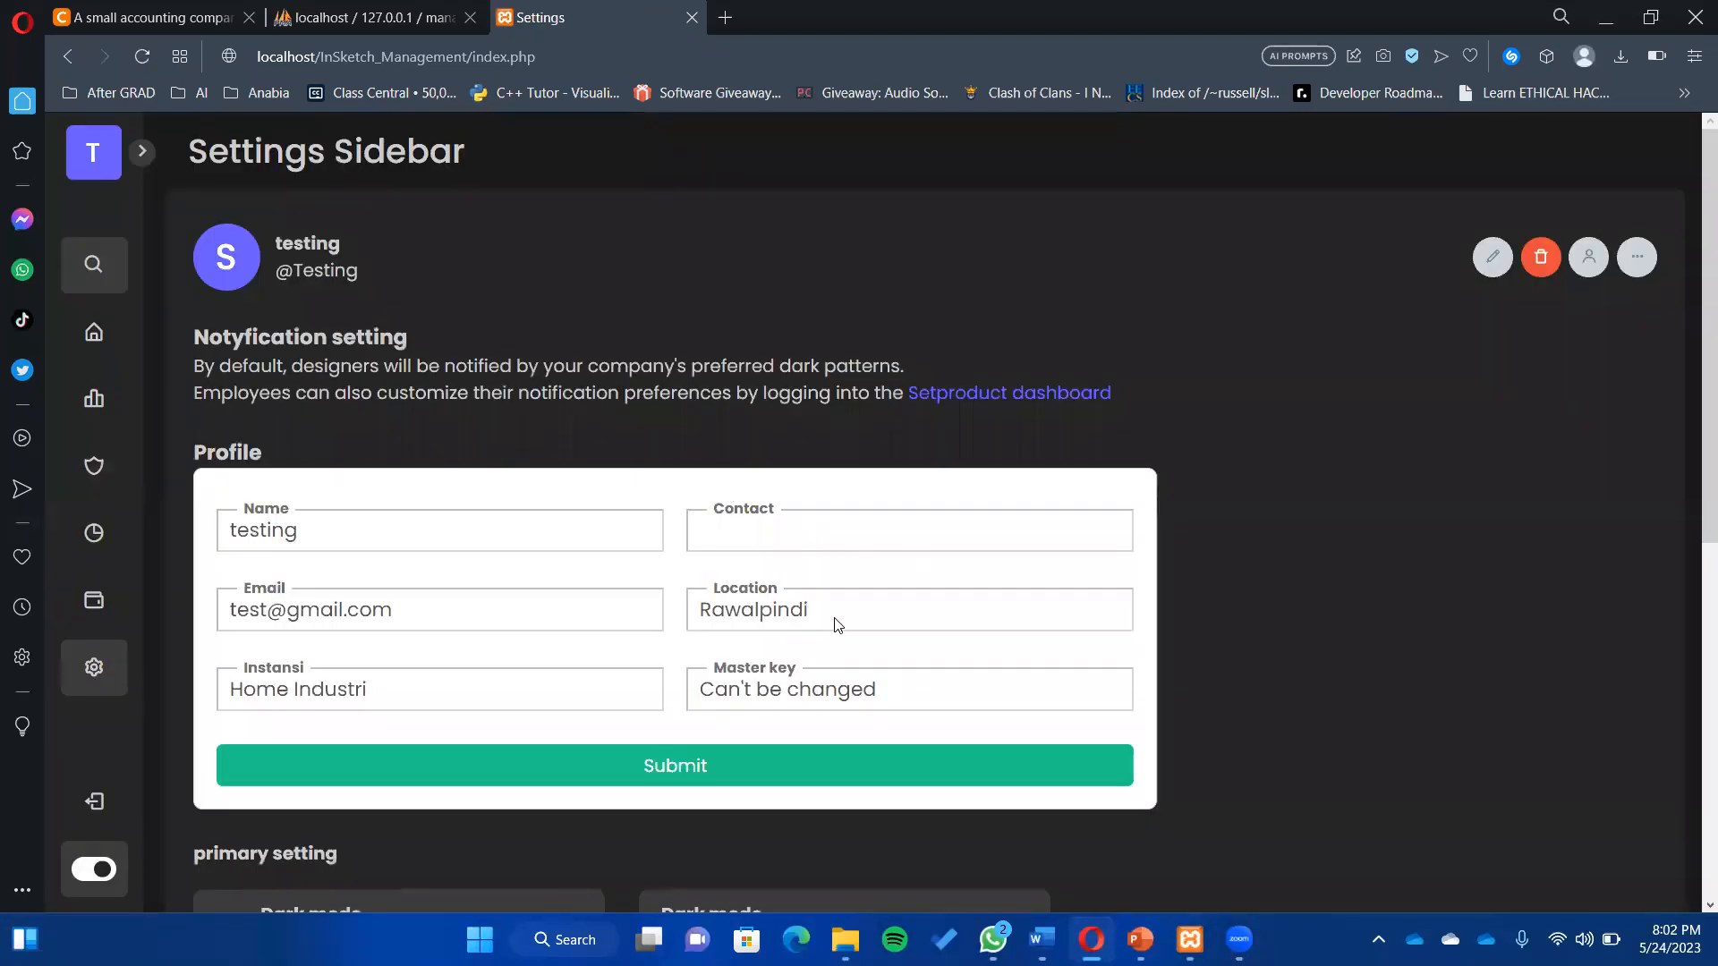
{"action": "scroll", "coordinate": [1690, 461], "scroll_direction": "down", "scroll_amount": 2}
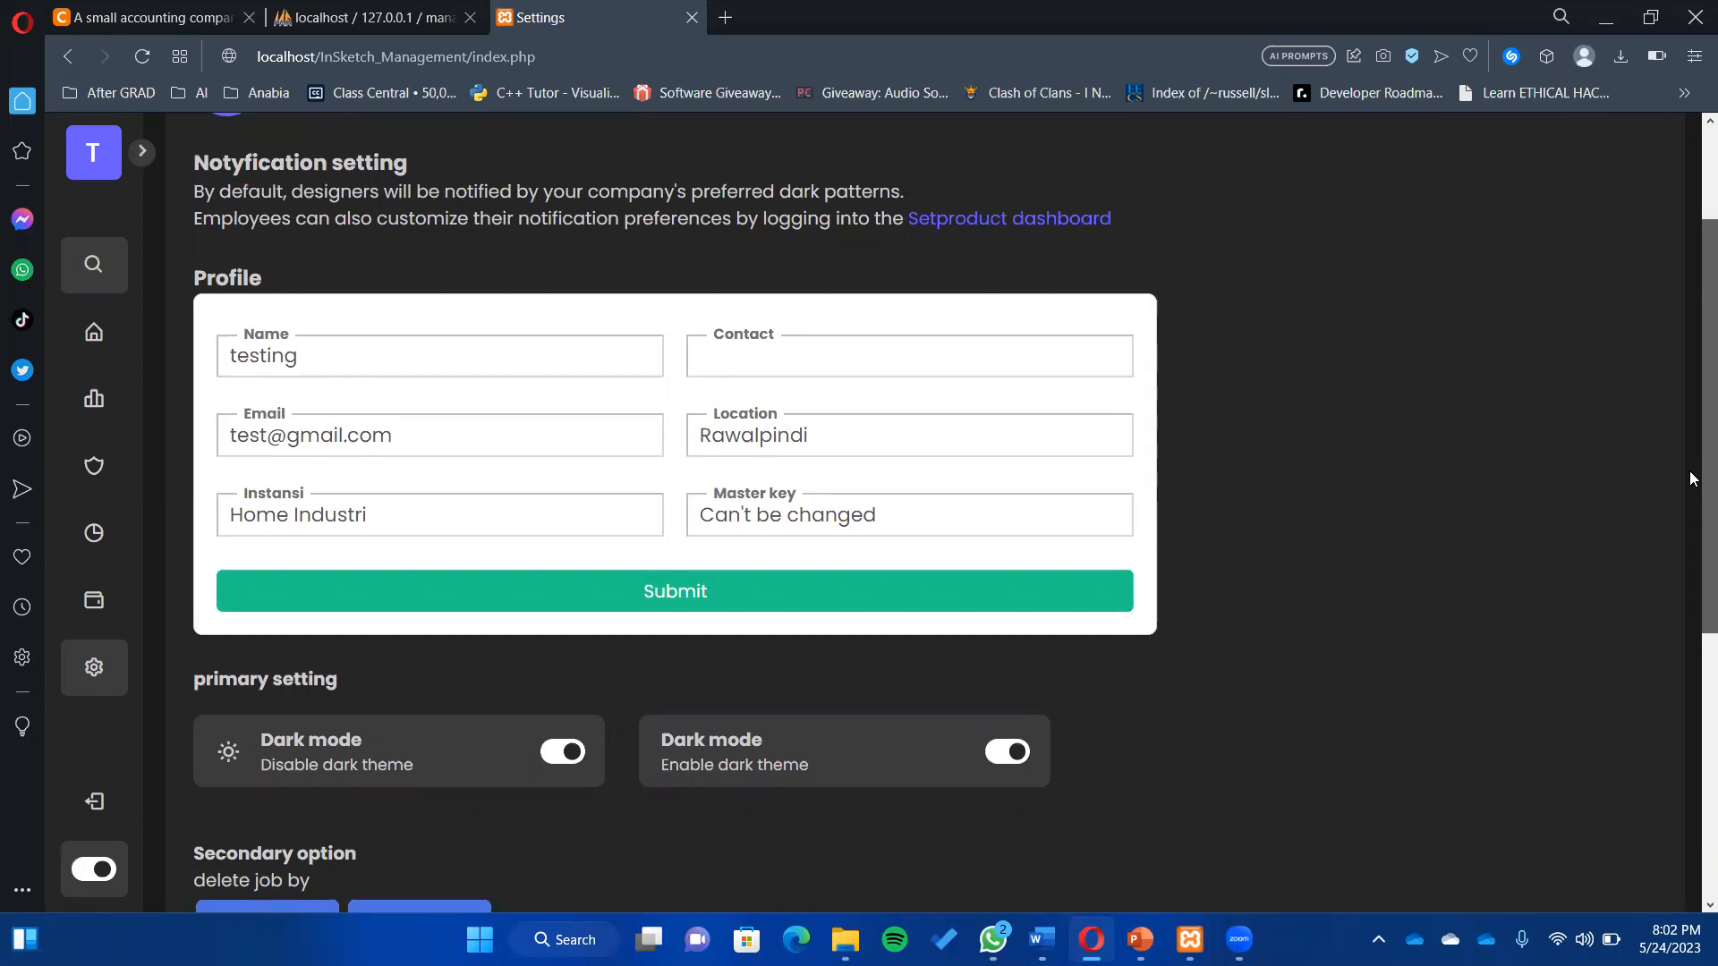
{"action": "scroll", "coordinate": [1693, 483], "scroll_direction": "down", "scroll_amount": 1}
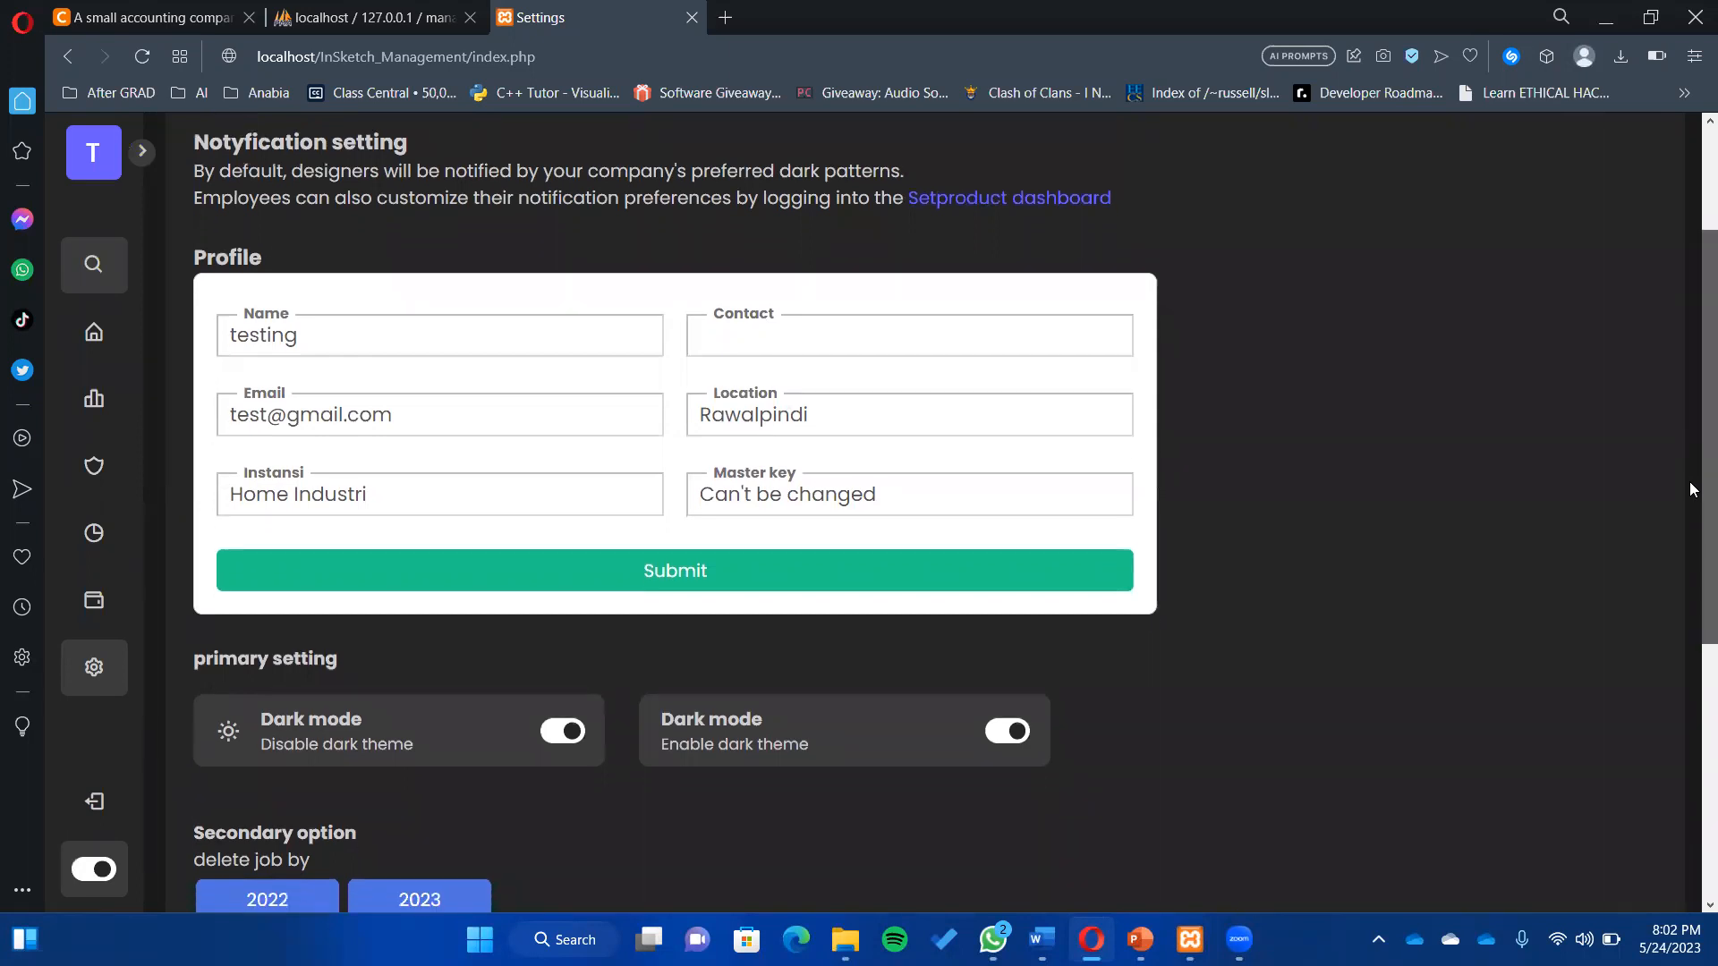
{"action": "scroll", "coordinate": [1693, 488], "scroll_direction": "down", "scroll_amount": 4}
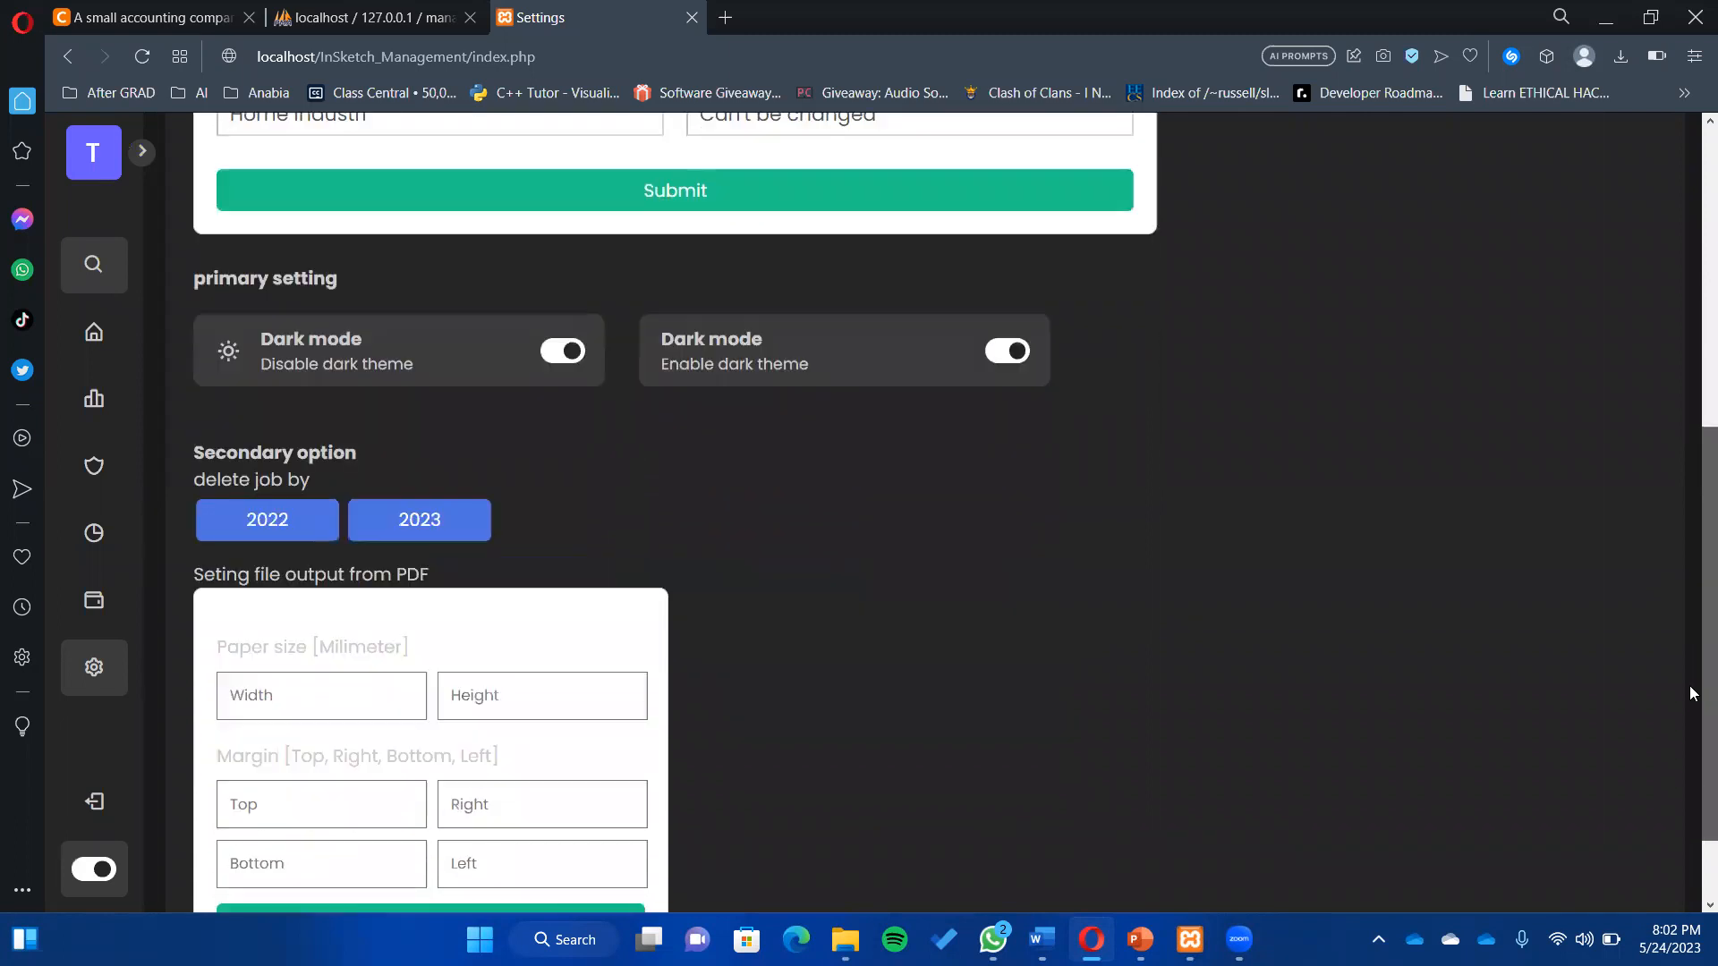
{"action": "scroll", "coordinate": [1691, 694], "scroll_direction": "down", "scroll_amount": 2}
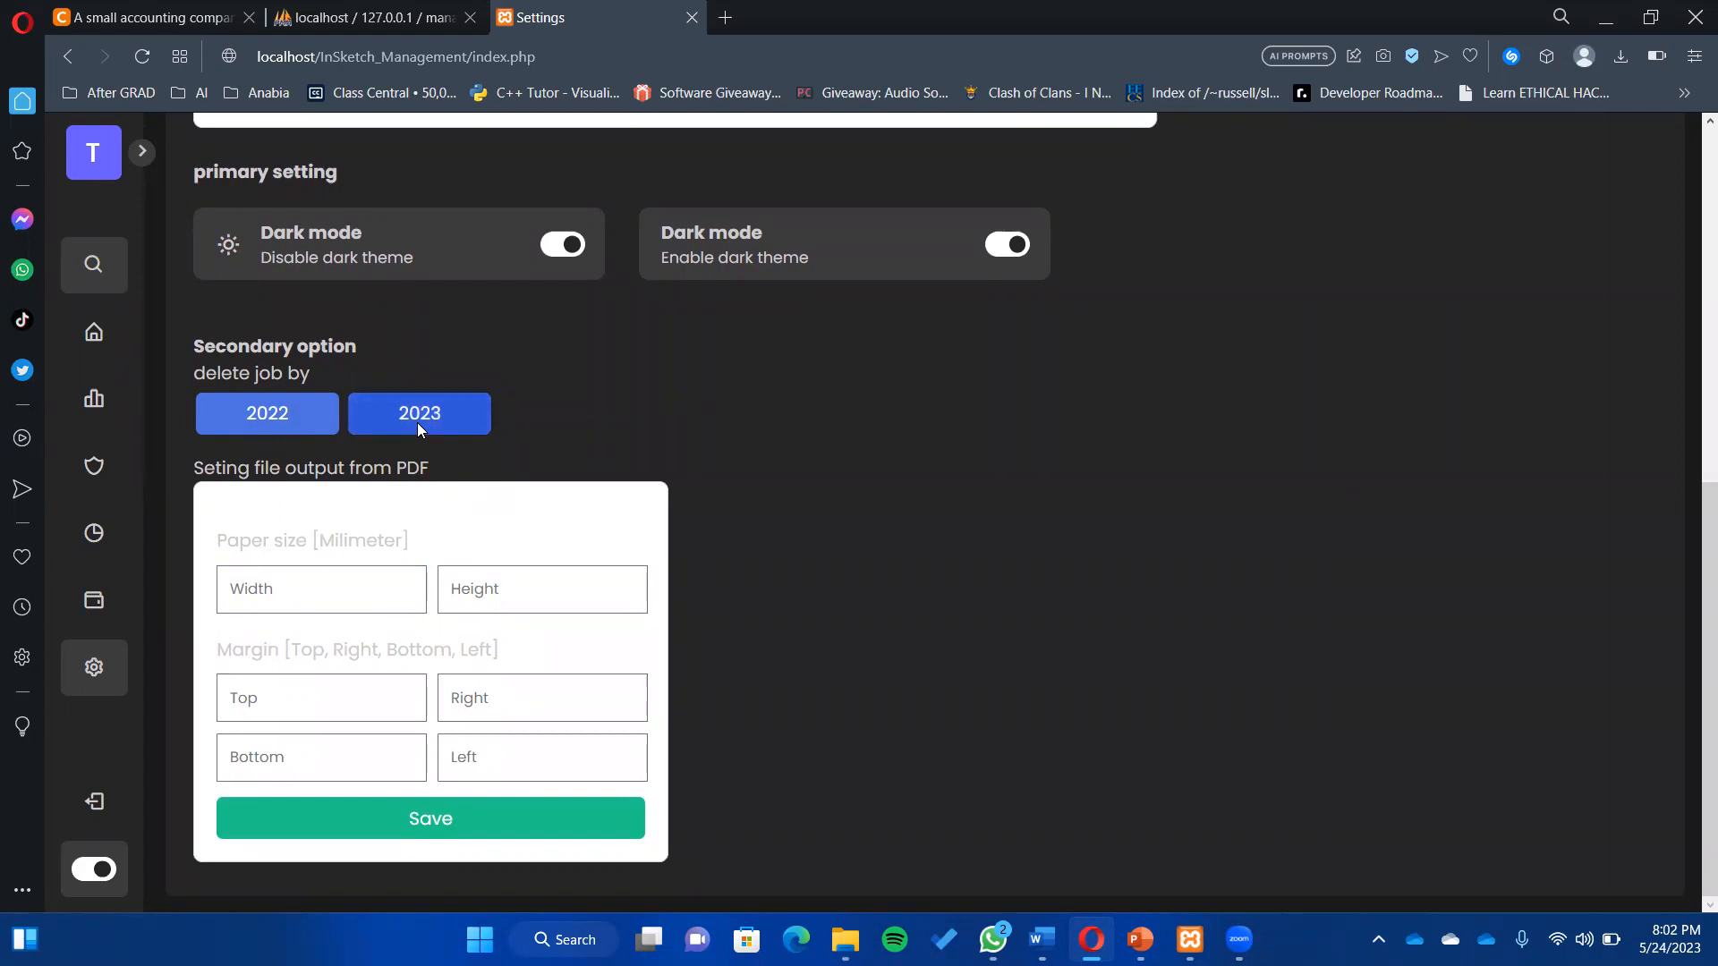
- Inspect the PDF output section's paper Width, Height and Left margin fields
{"action": "left_click_drag", "start_coordinate": [206, 472], "coordinate": [478, 475]}
{"action": "left_click", "coordinate": [641, 504]}
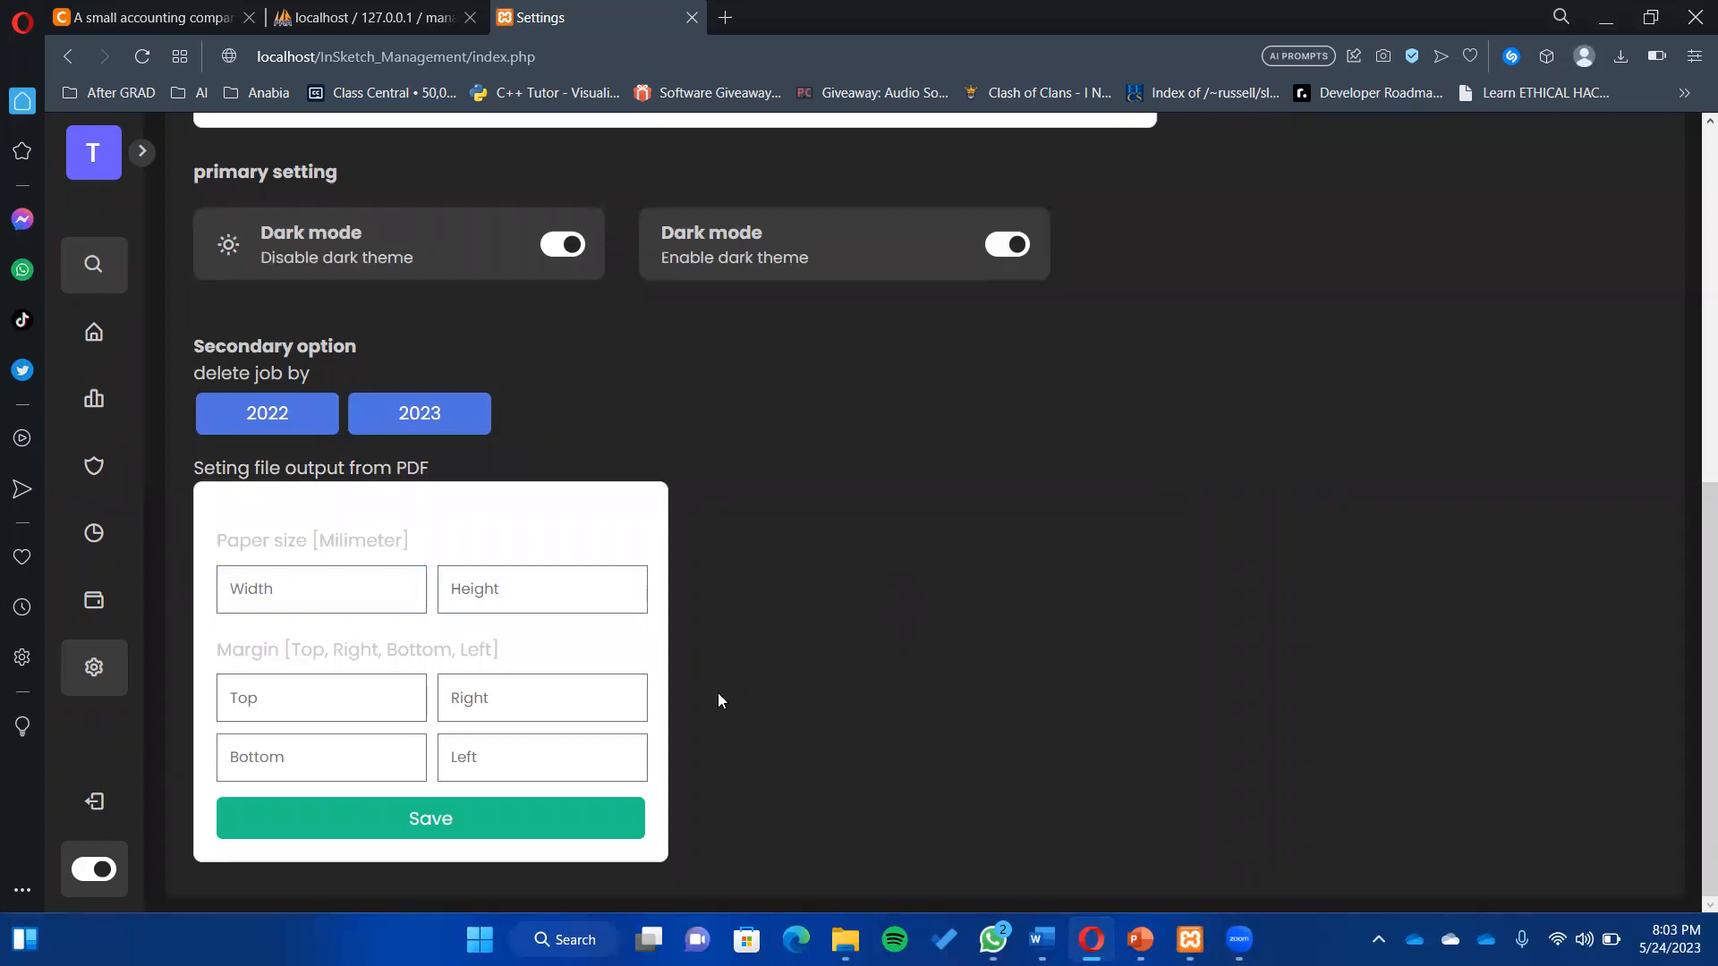
{"action": "left_click", "coordinate": [338, 583]}
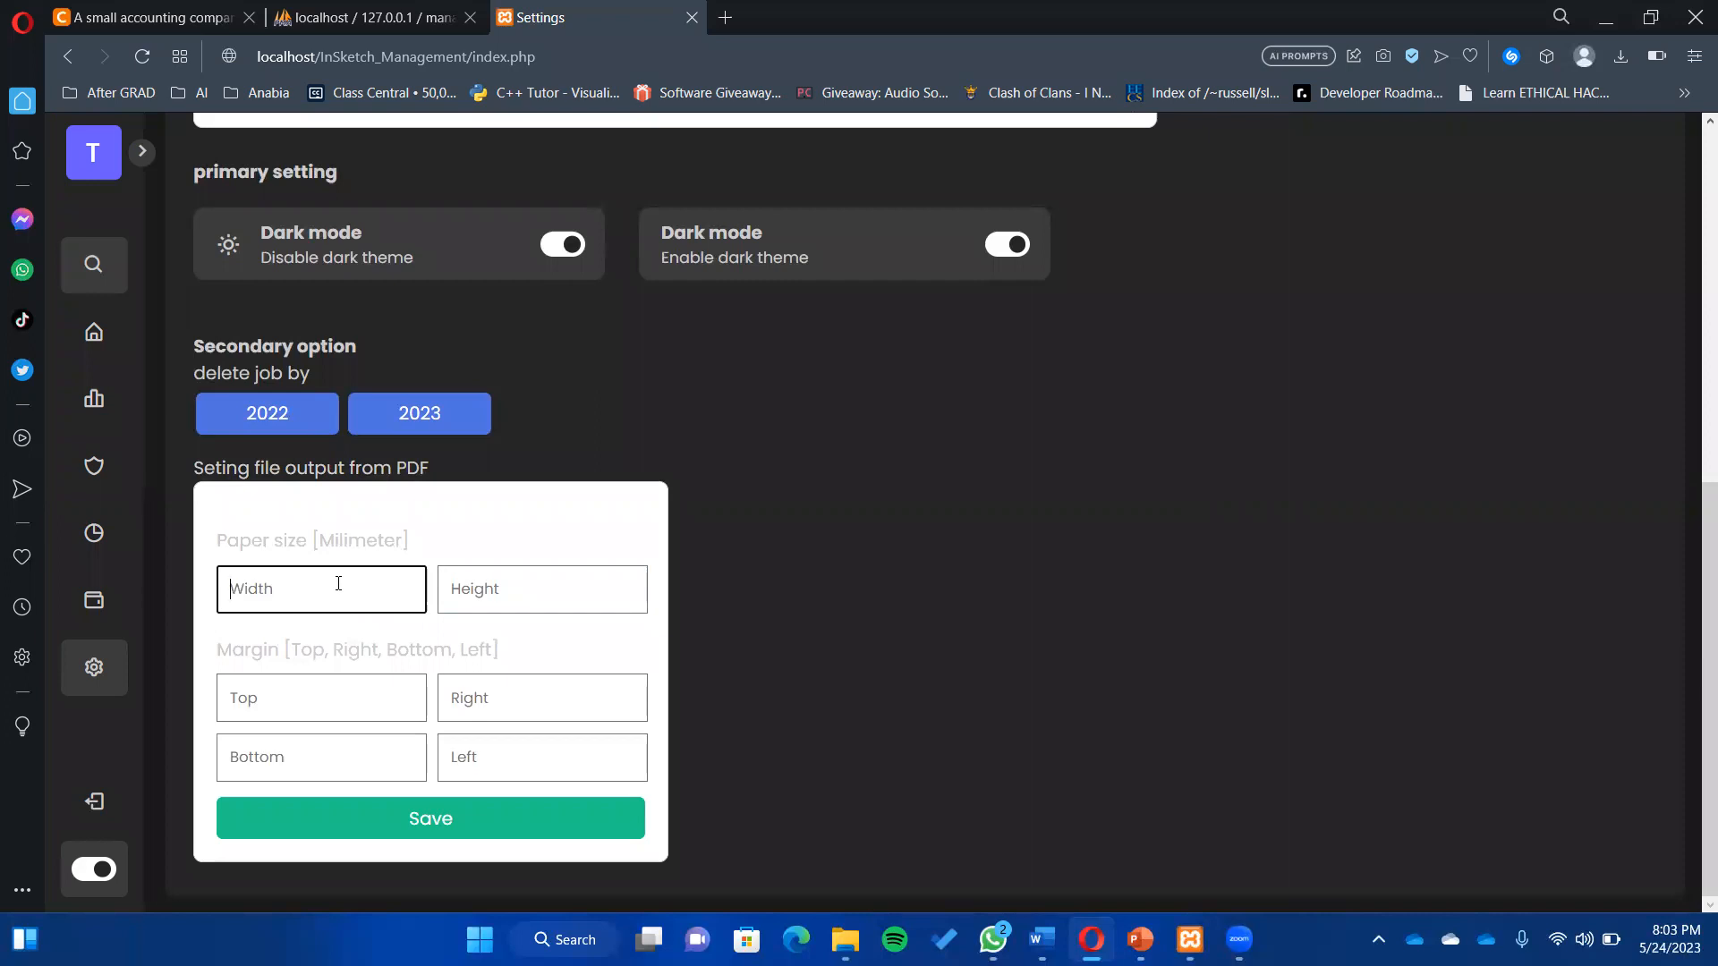
{"action": "left_click", "coordinate": [510, 587]}
{"action": "left_click", "coordinate": [476, 741]}
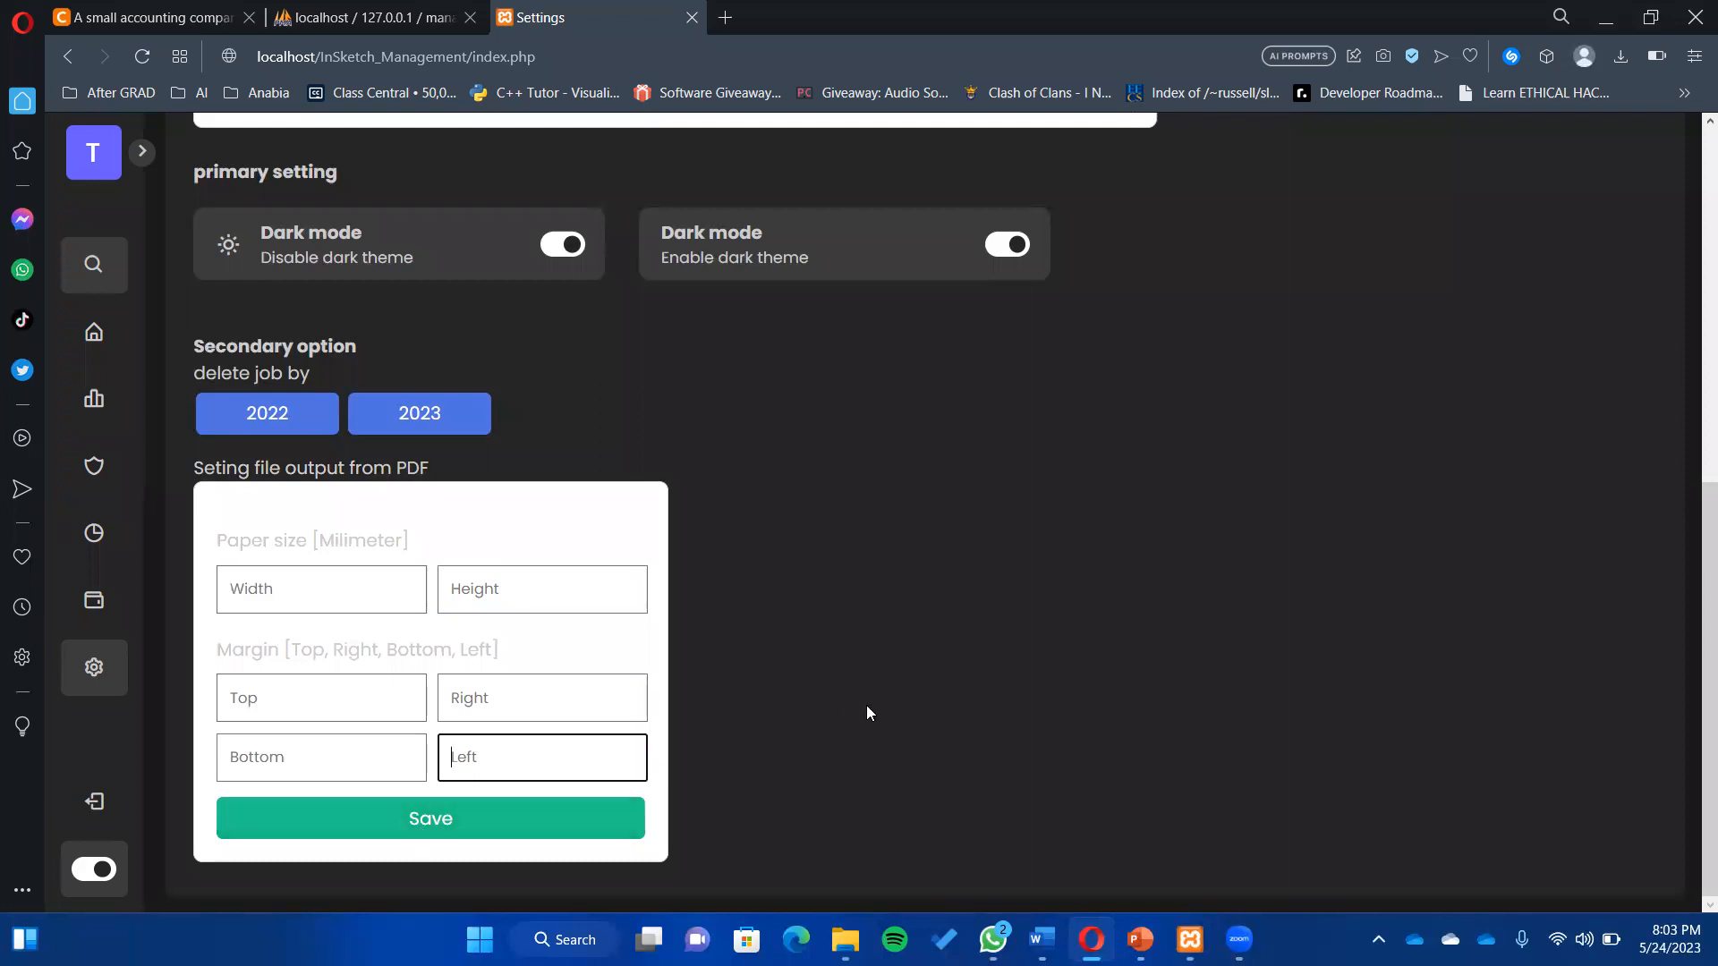
- Log out of the dashboard, confirming in the 'Ready to Leave?' dialog
{"action": "scroll", "coordinate": [868, 713], "scroll_direction": "up", "scroll_amount": 8}
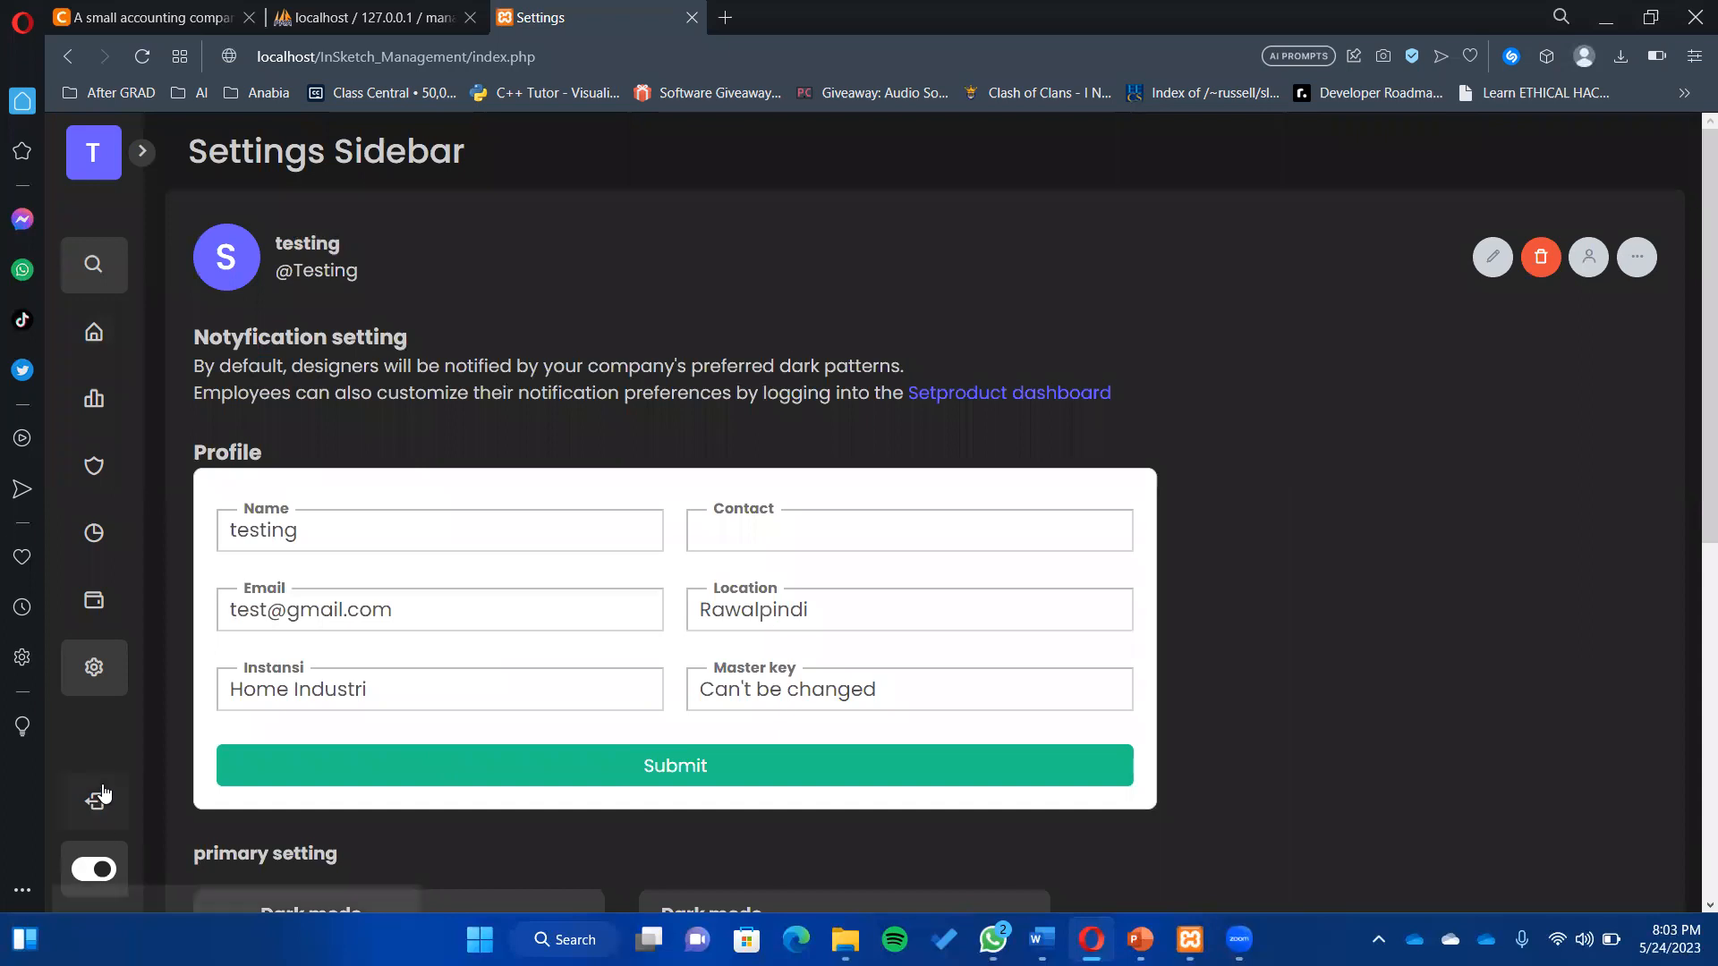
{"action": "left_click", "coordinate": [83, 819]}
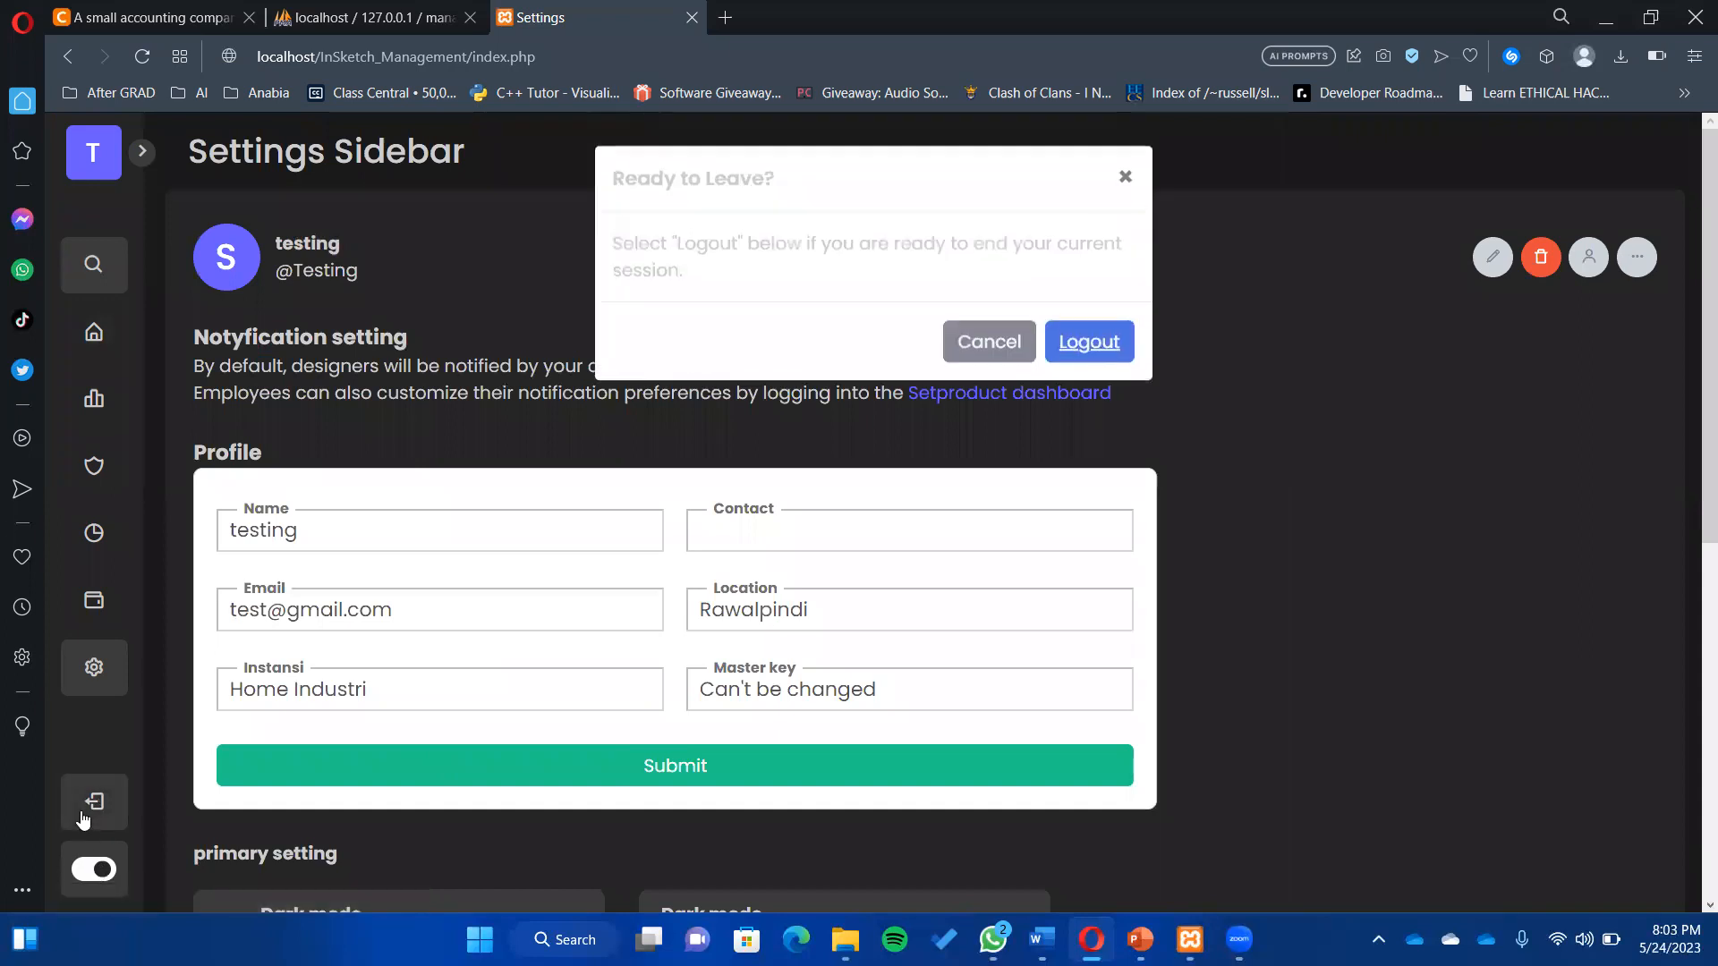
{"action": "left_click", "coordinate": [1097, 331]}
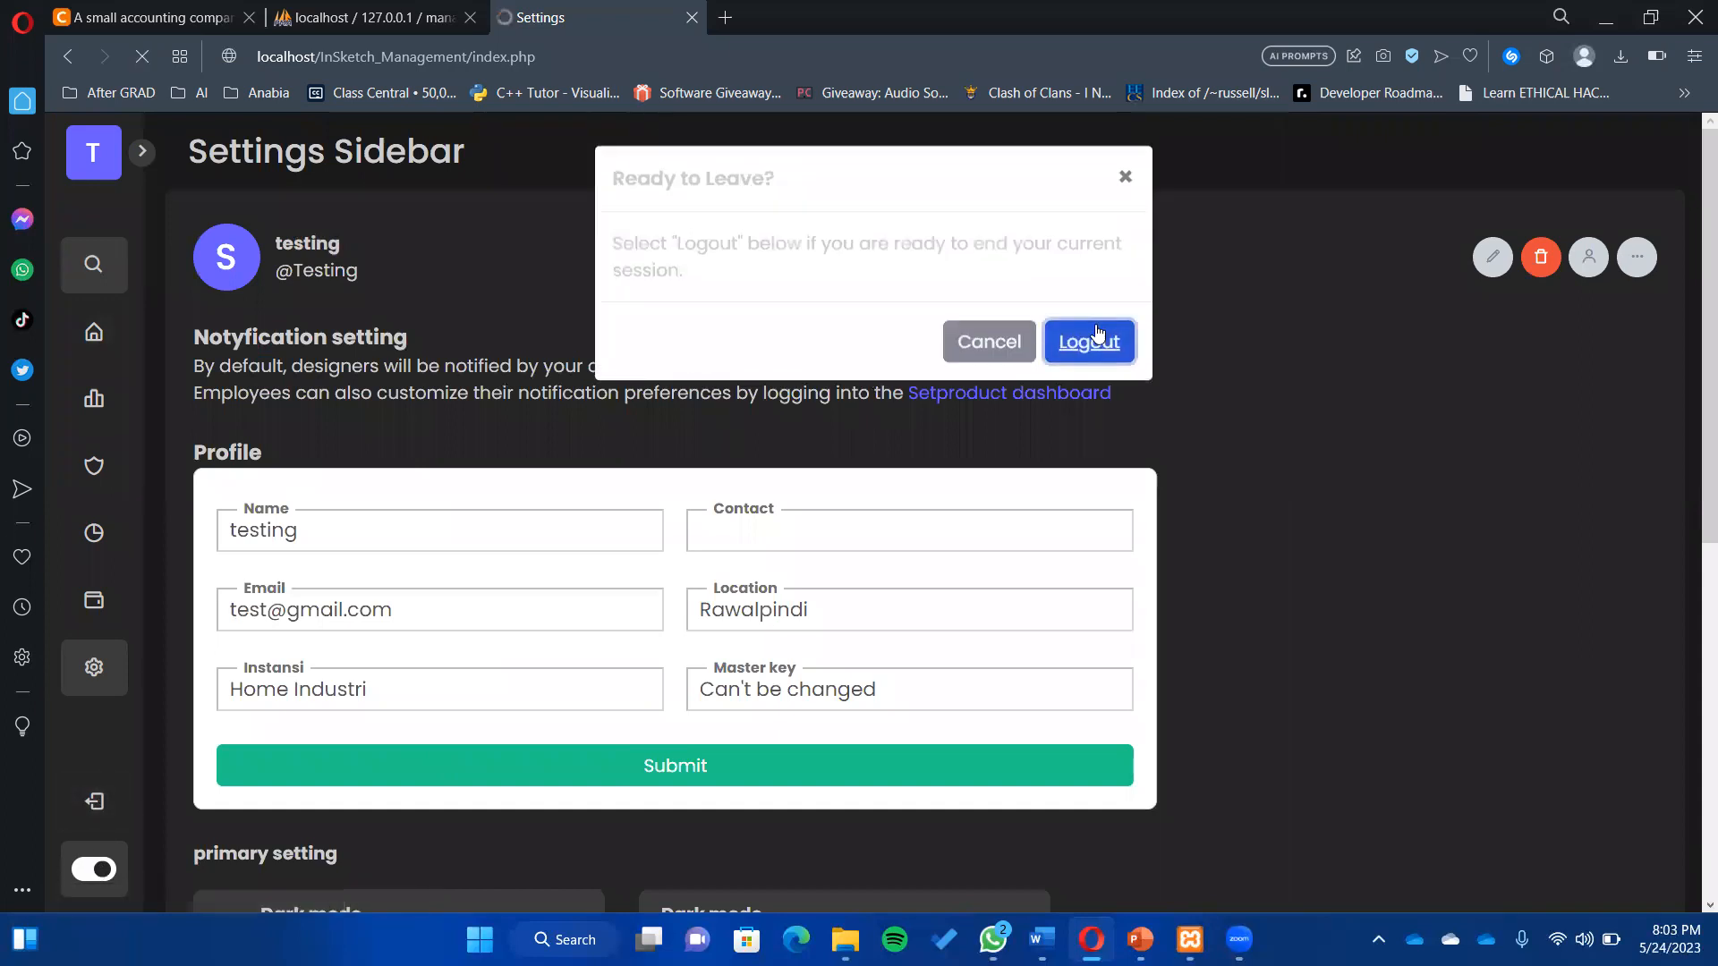